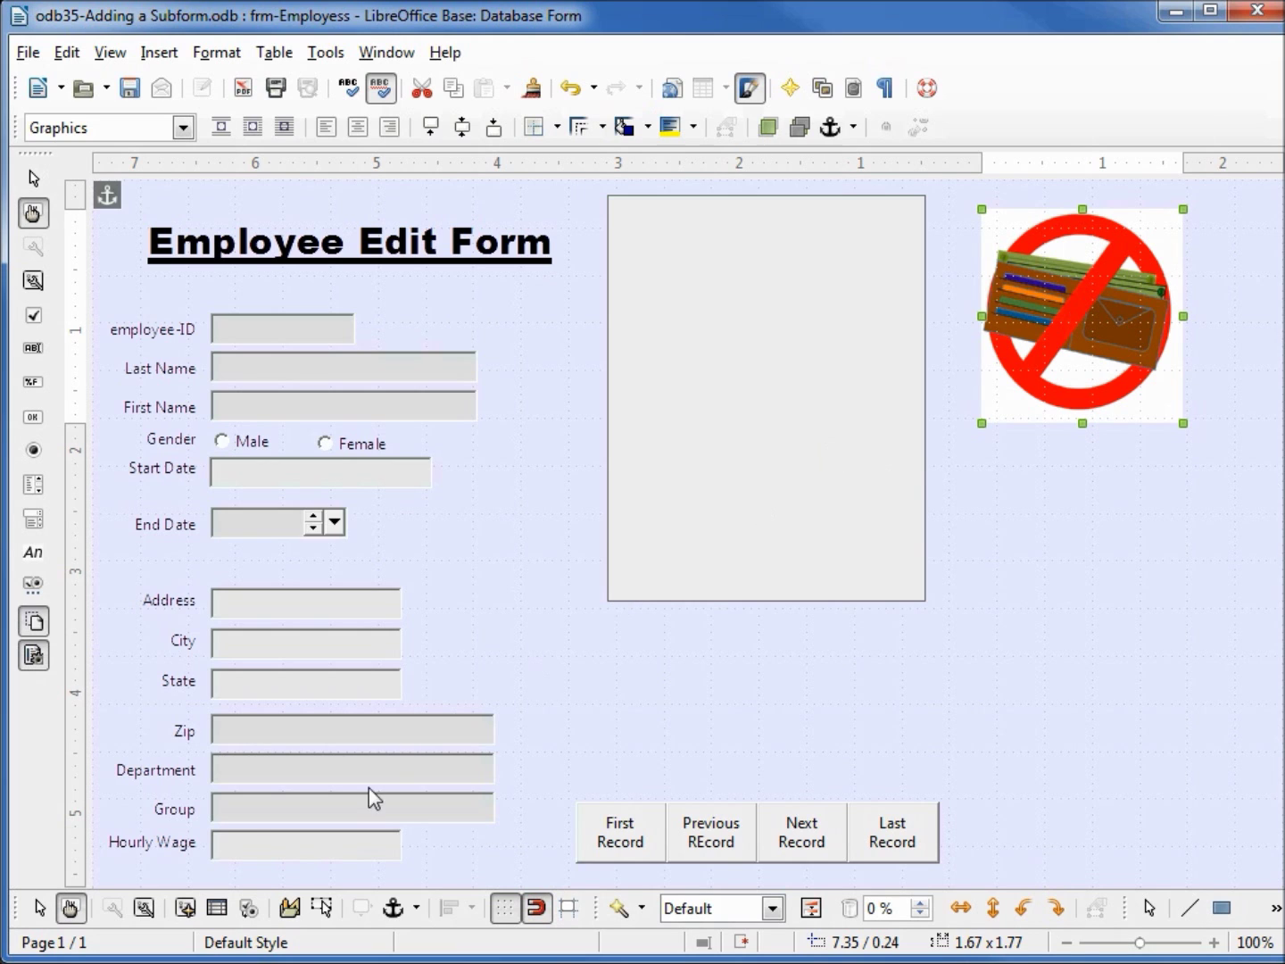
# - Examine the general, event and data properties of MainForm in the Employee Edit Form through the Form Navigator
pyautogui.click(186, 908)
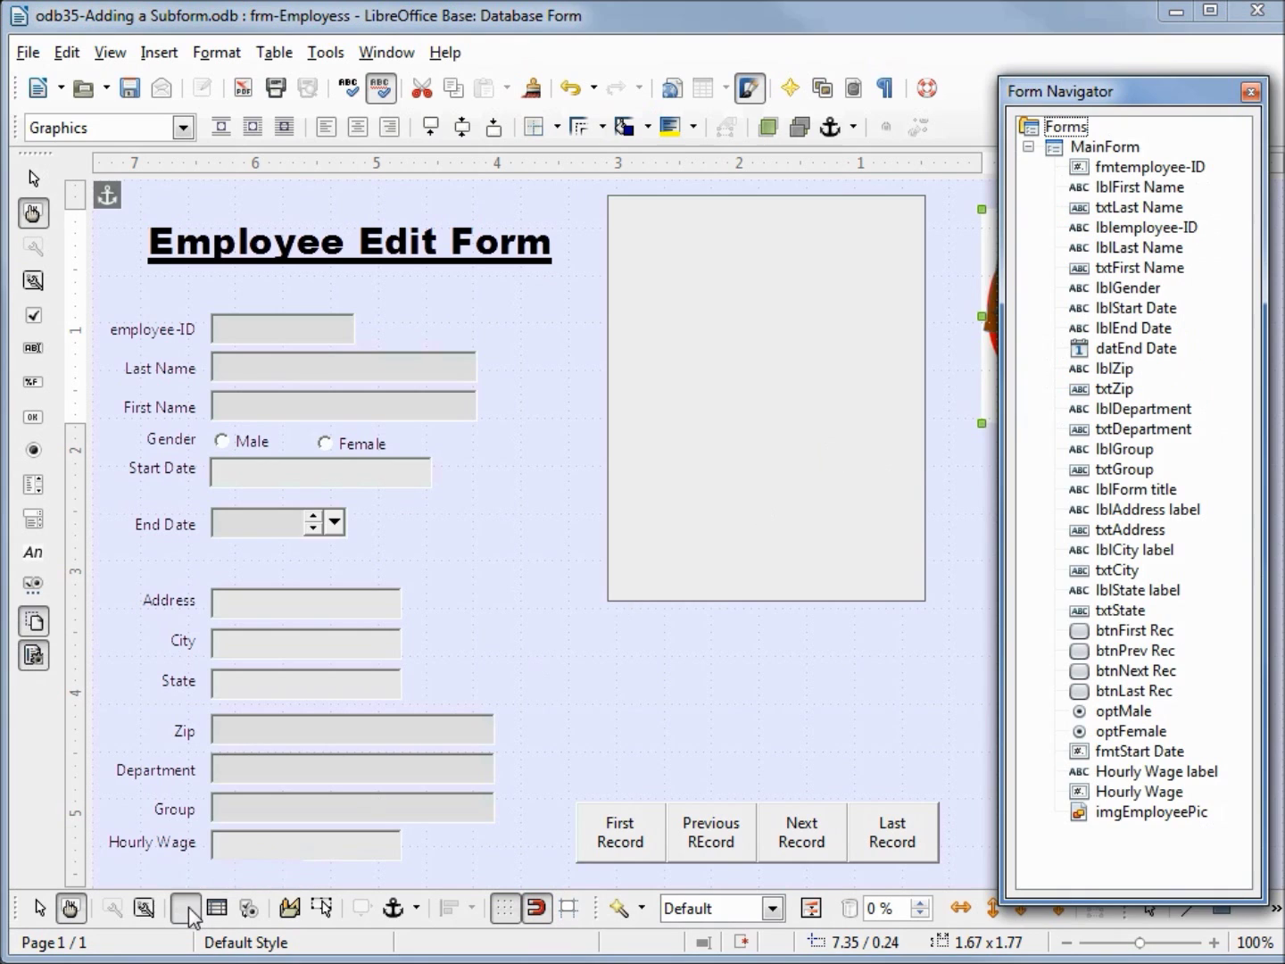
pyautogui.click(1104, 150)
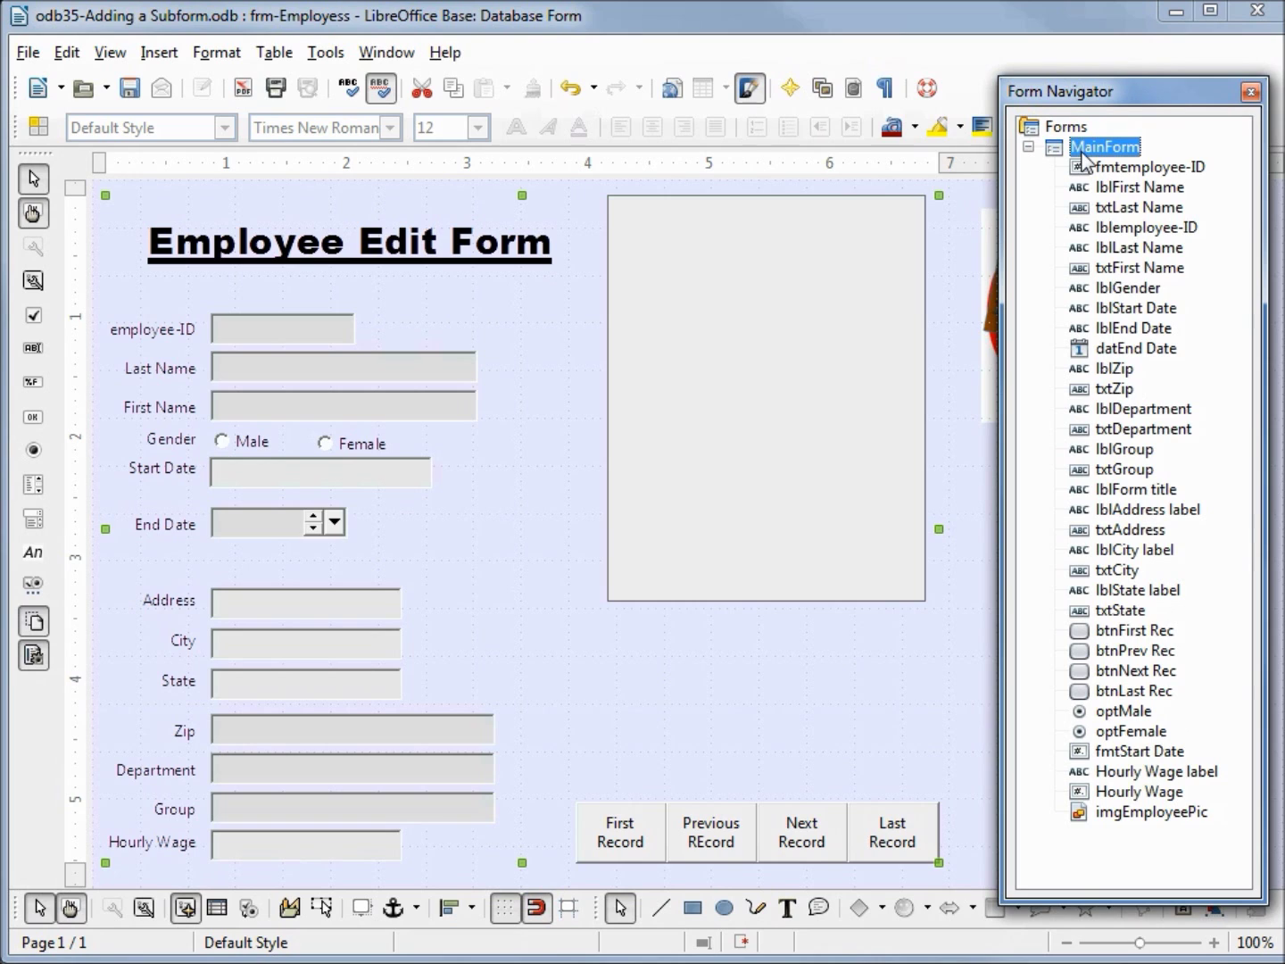
pyautogui.rightClick(1083, 159)
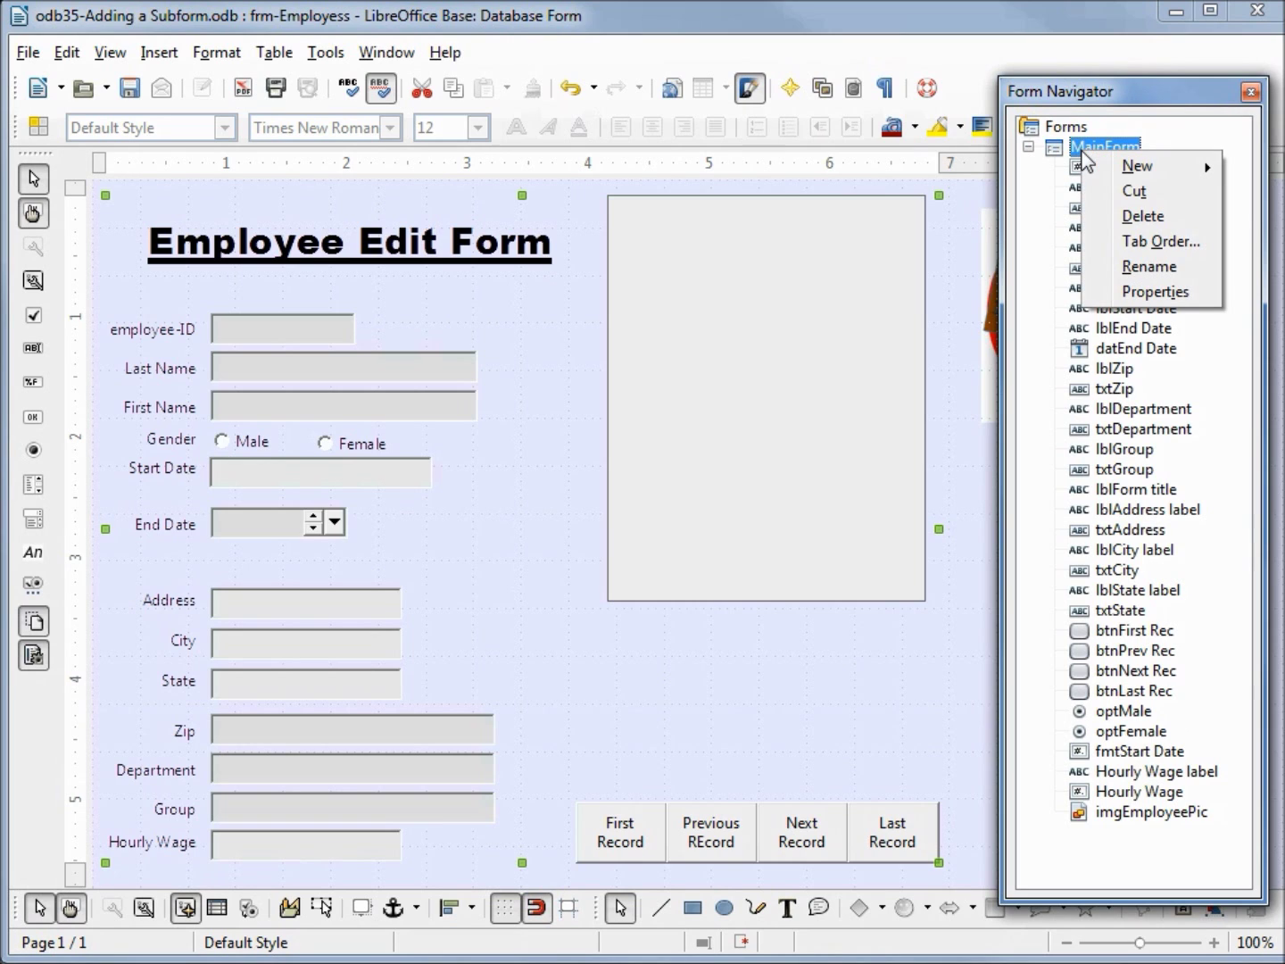
pyautogui.click(1153, 293)
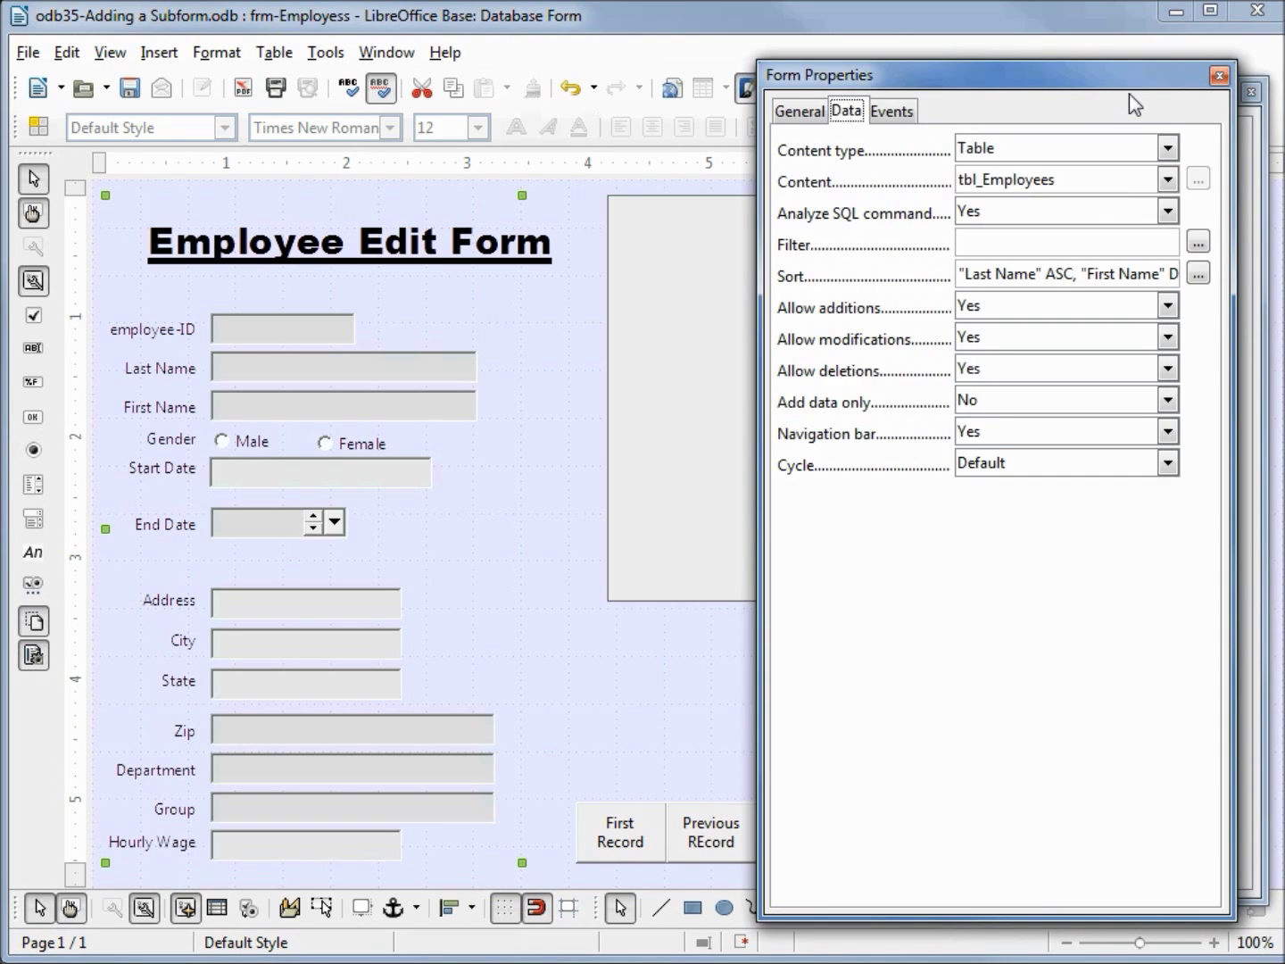
pyautogui.moveTo(1131, 77); pyautogui.dragTo(751, 97)
pyautogui.click(423, 133)
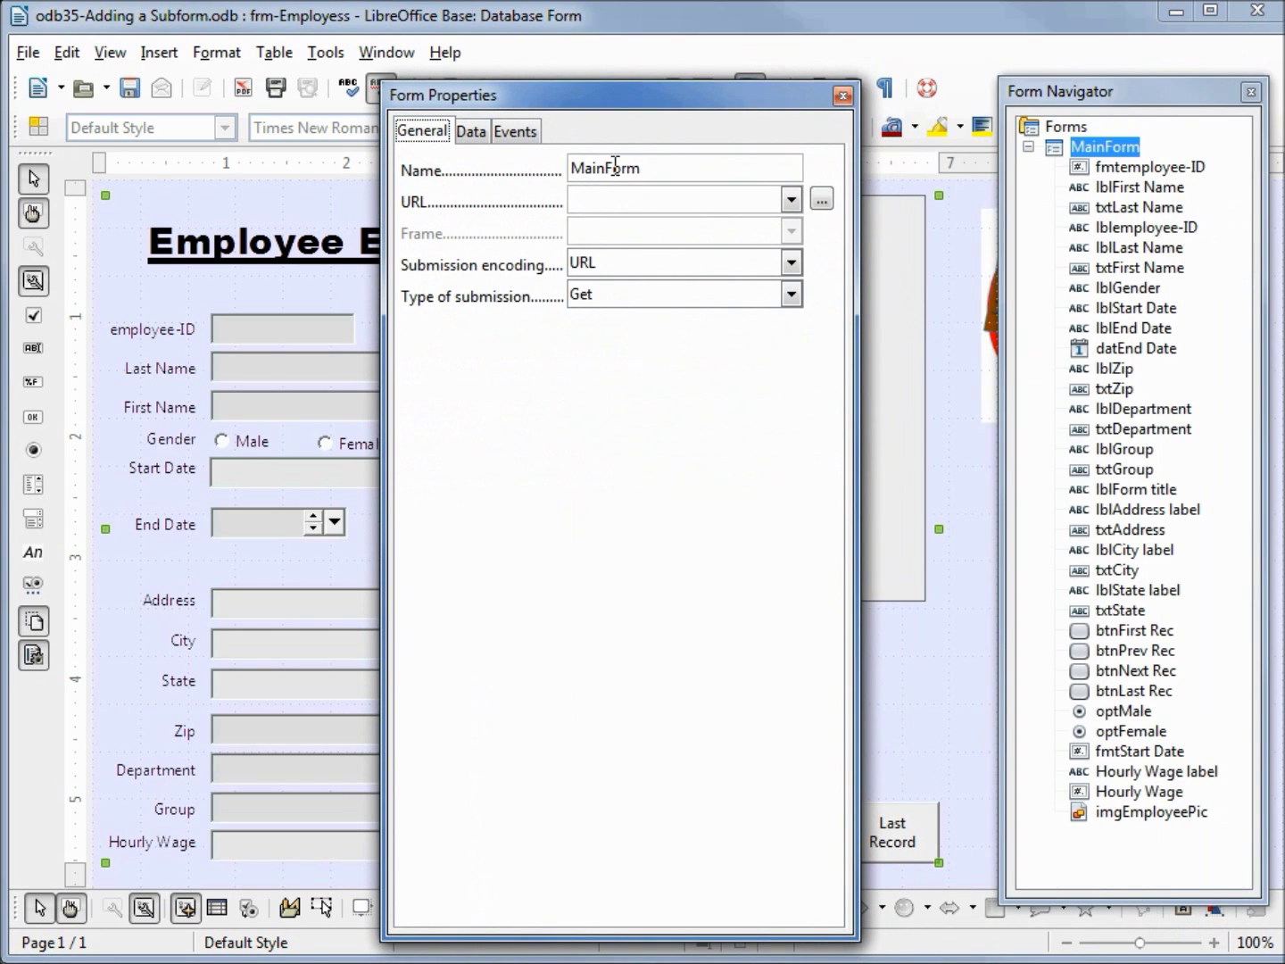
pyautogui.click(526, 133)
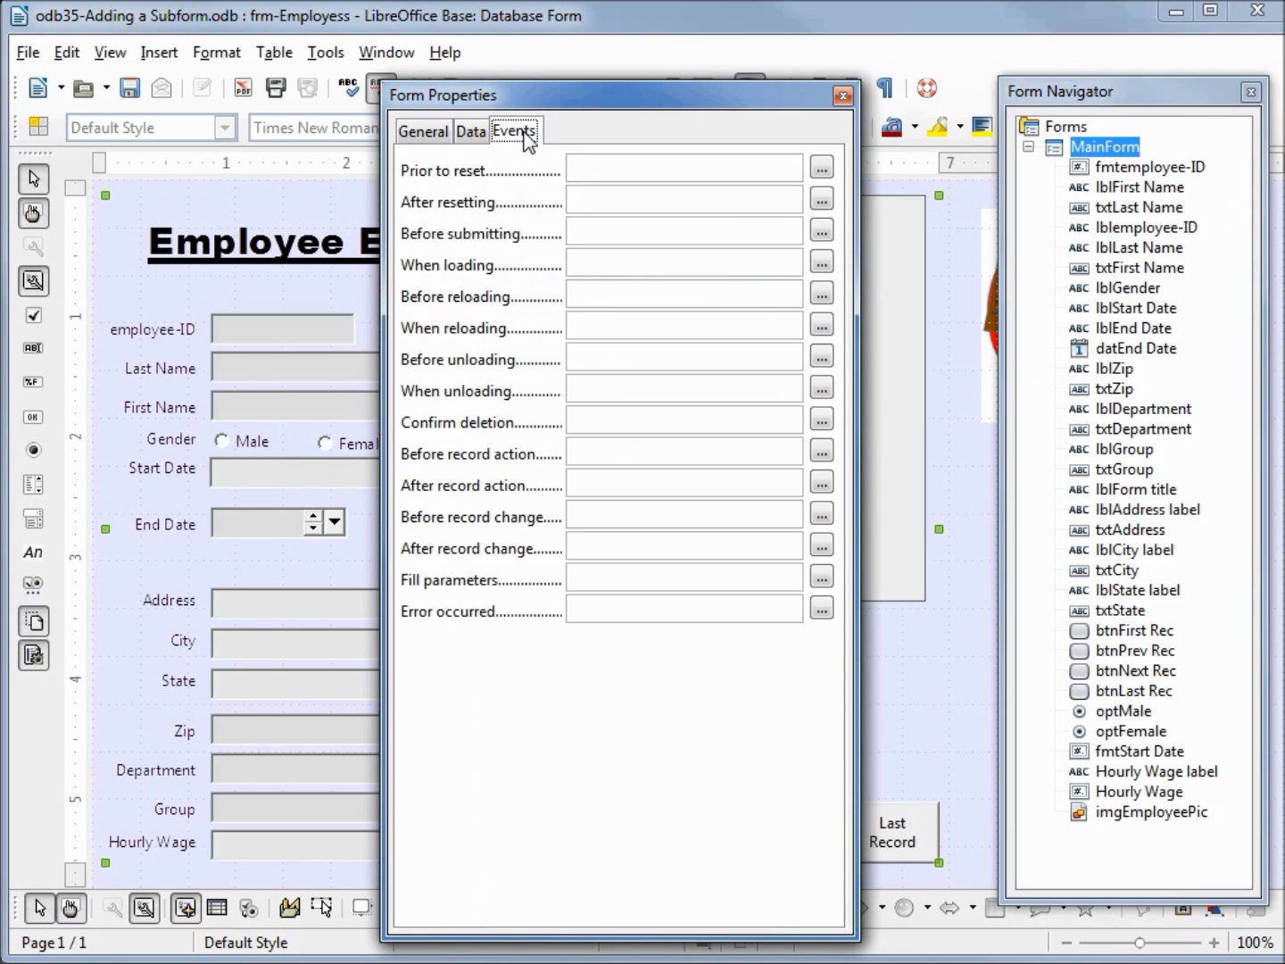
pyautogui.click(470, 136)
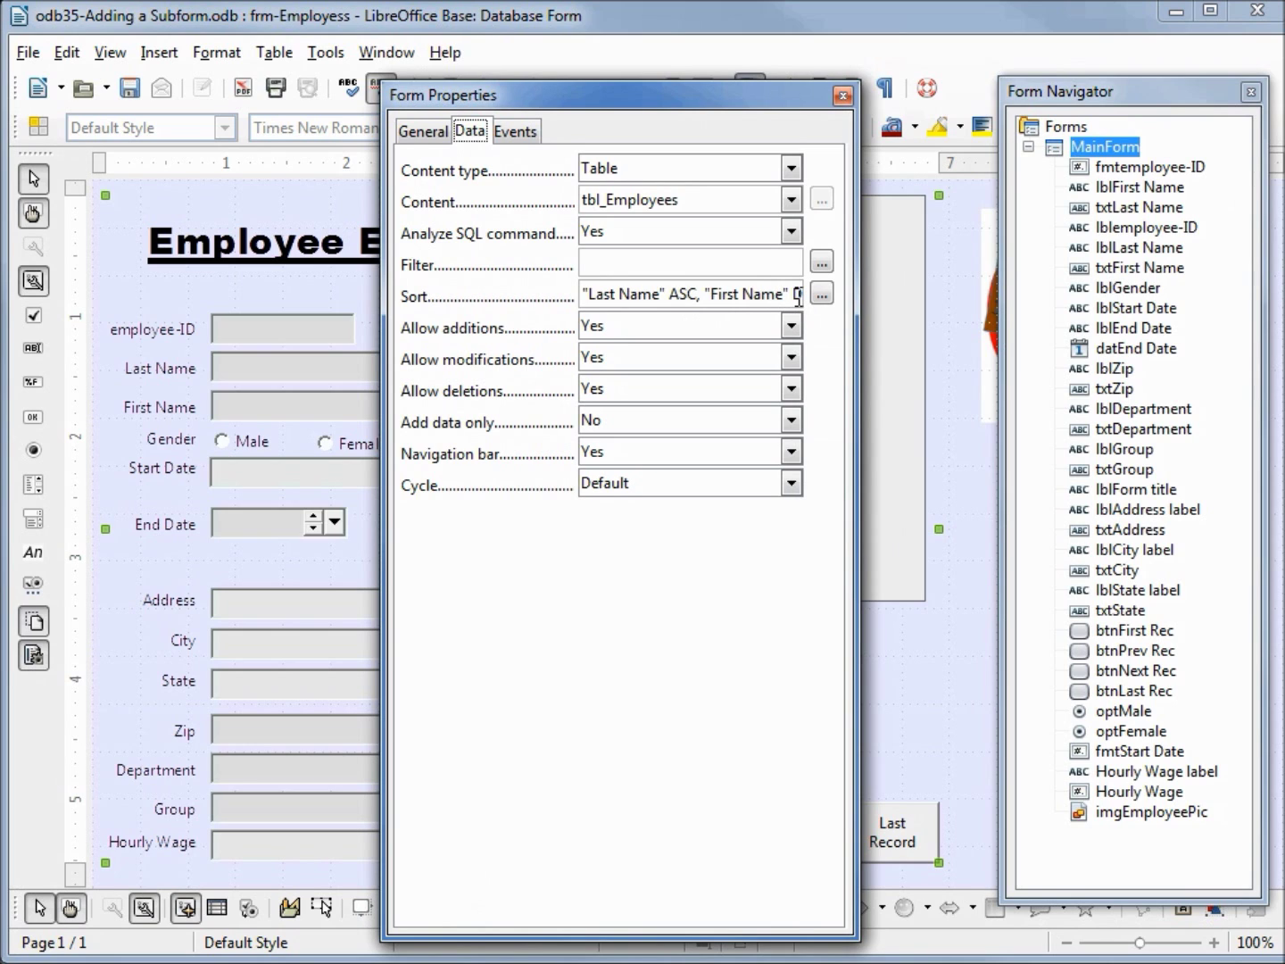
pyautogui.click(843, 96)
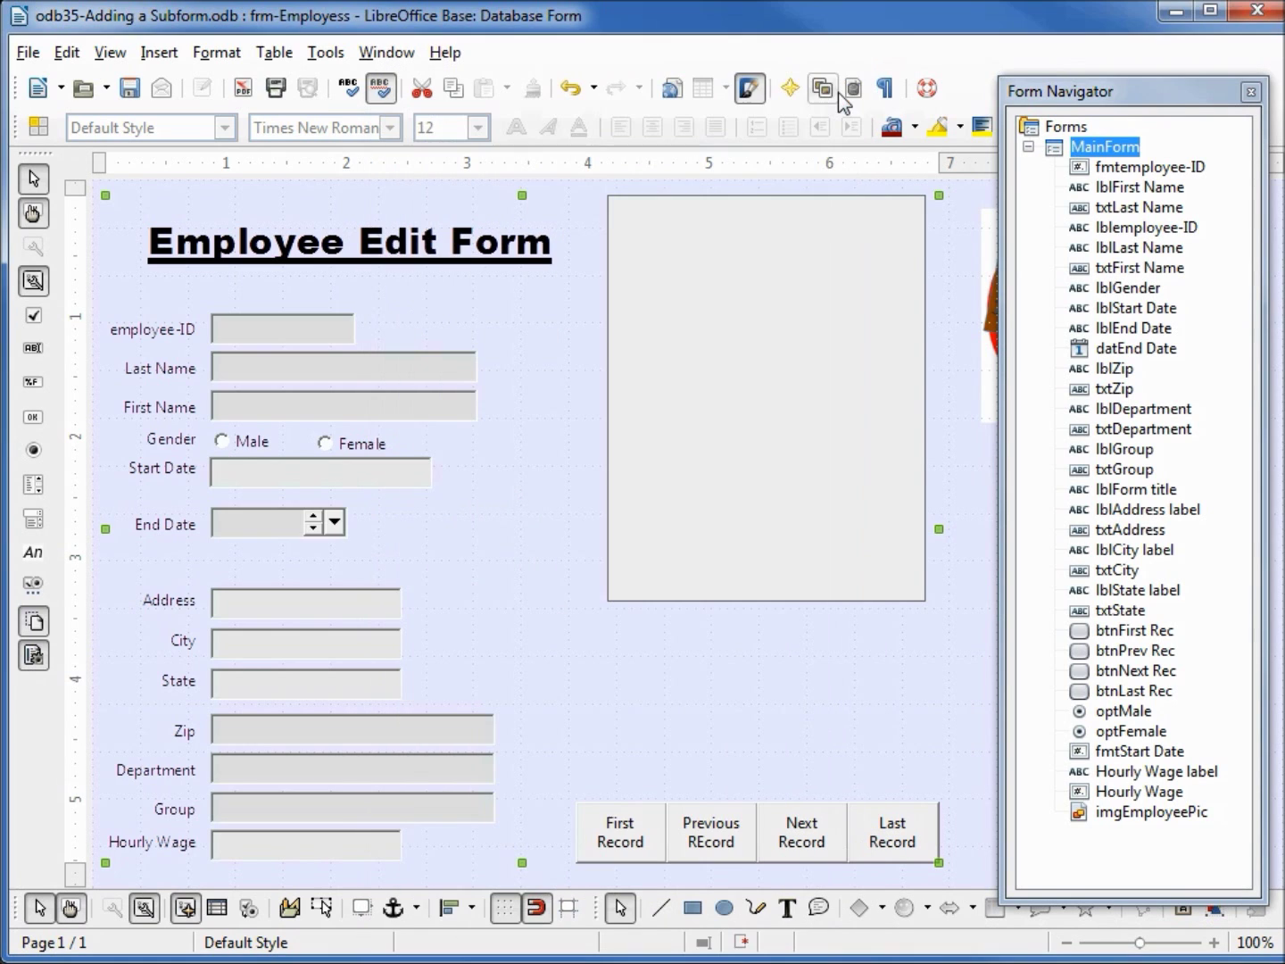
pyautogui.click(1250, 93)
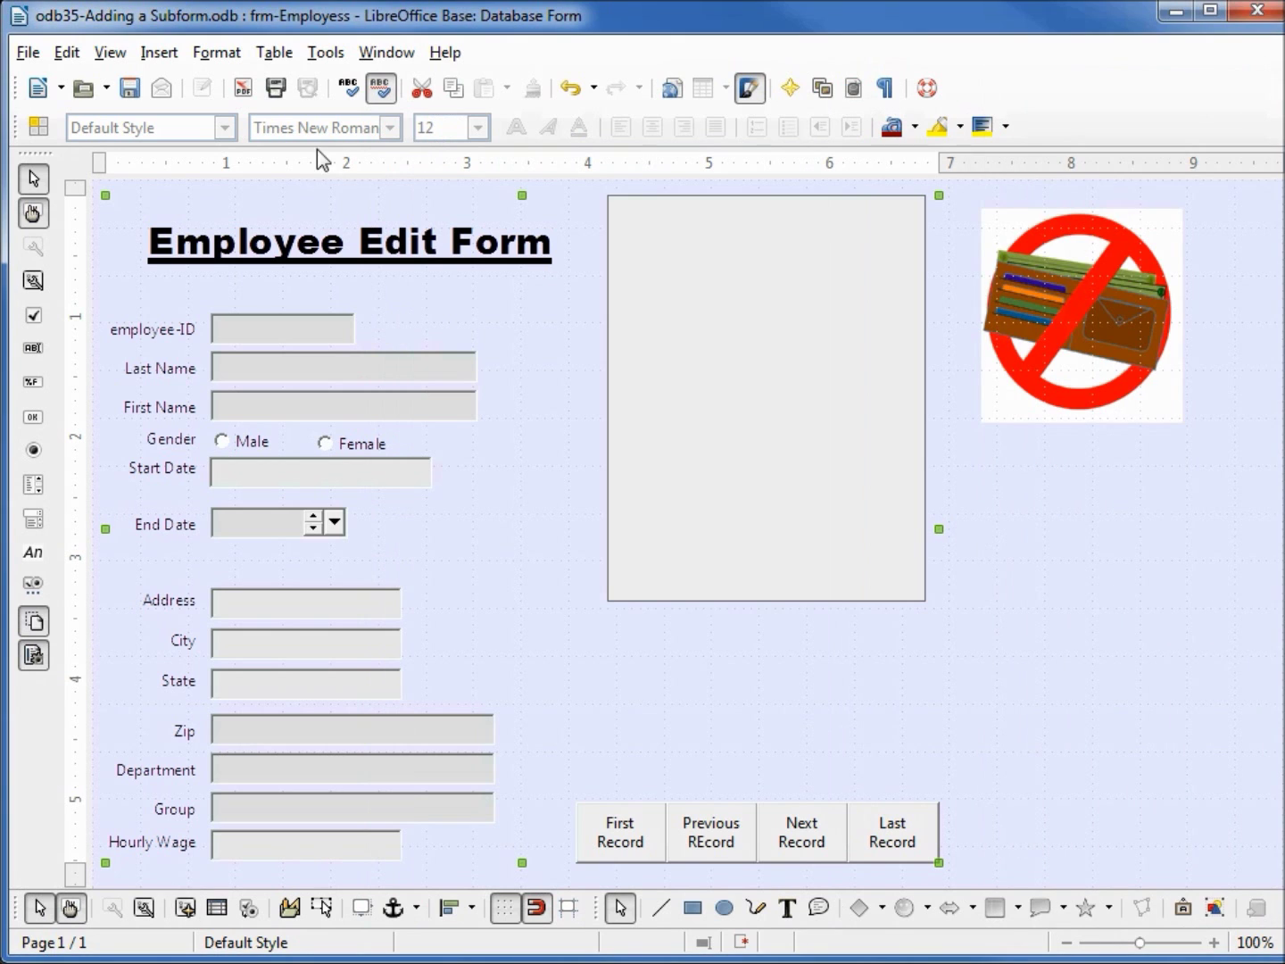
# - Save and close the frm-Employess form, and open the odb33-Subform form for editing
pyautogui.click(132, 91)
pyautogui.click(1259, 13)
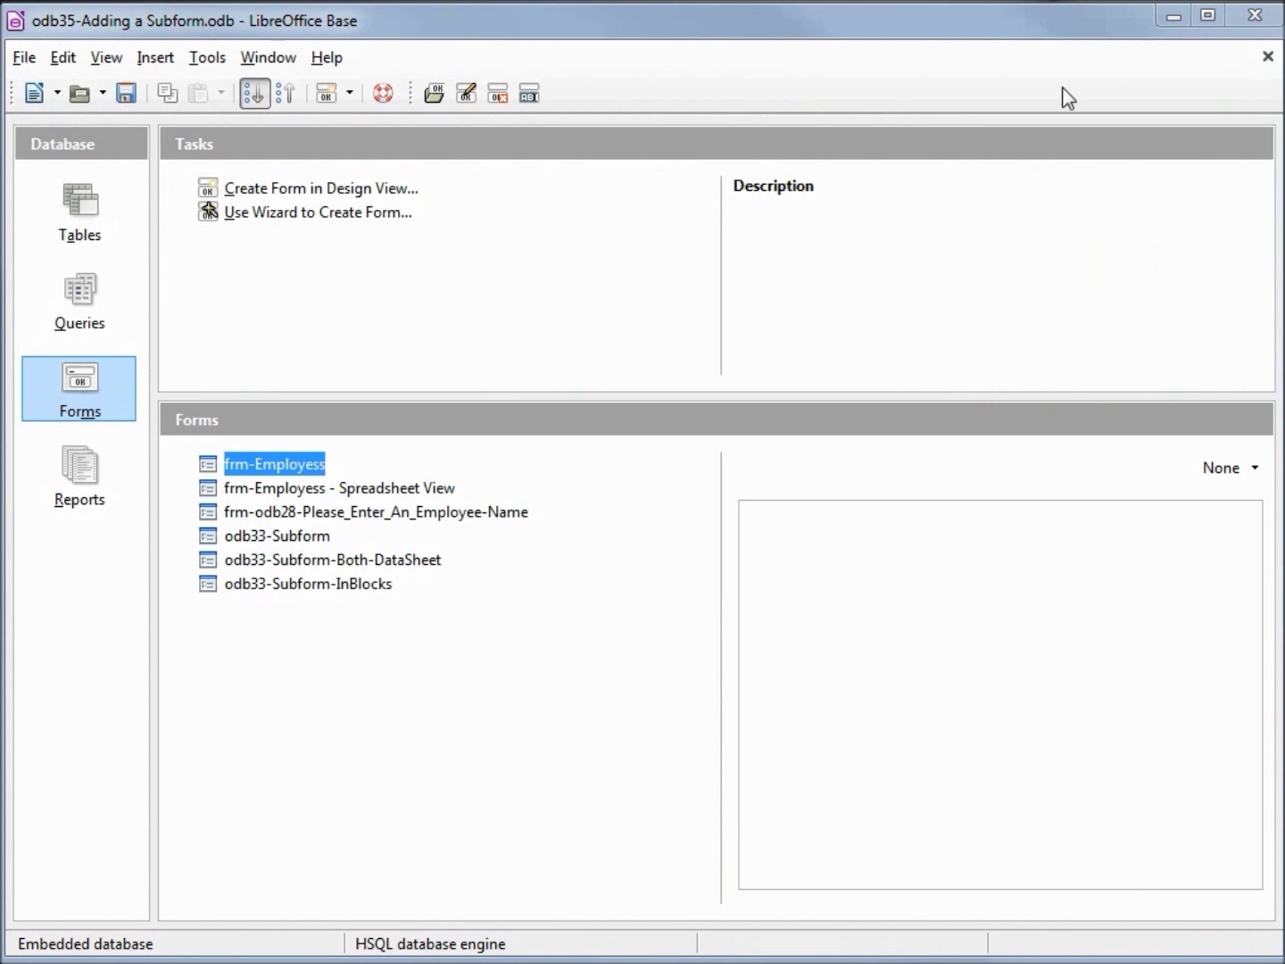
pyautogui.rightClick(273, 539)
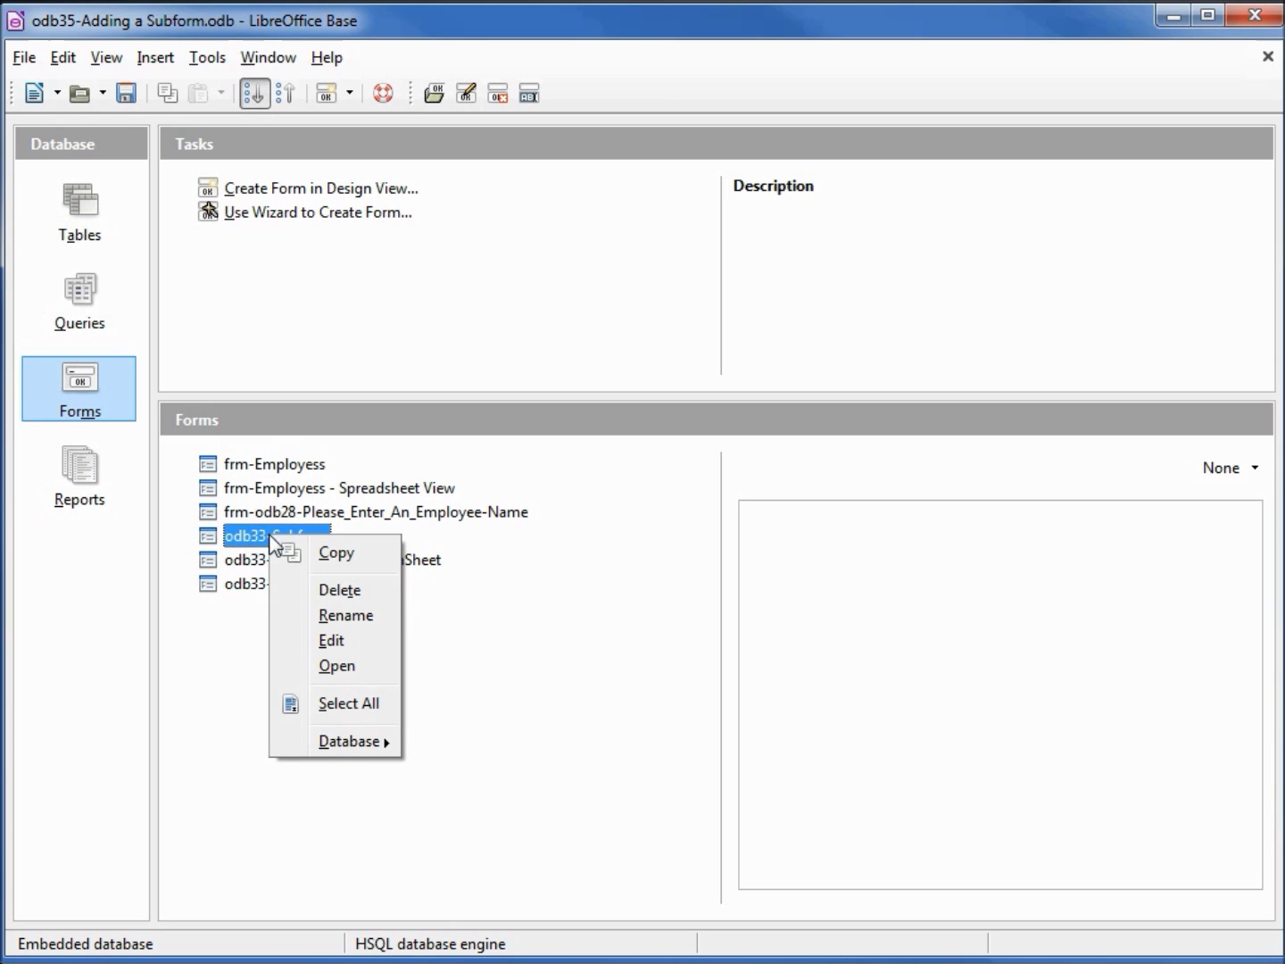
pyautogui.click(332, 641)
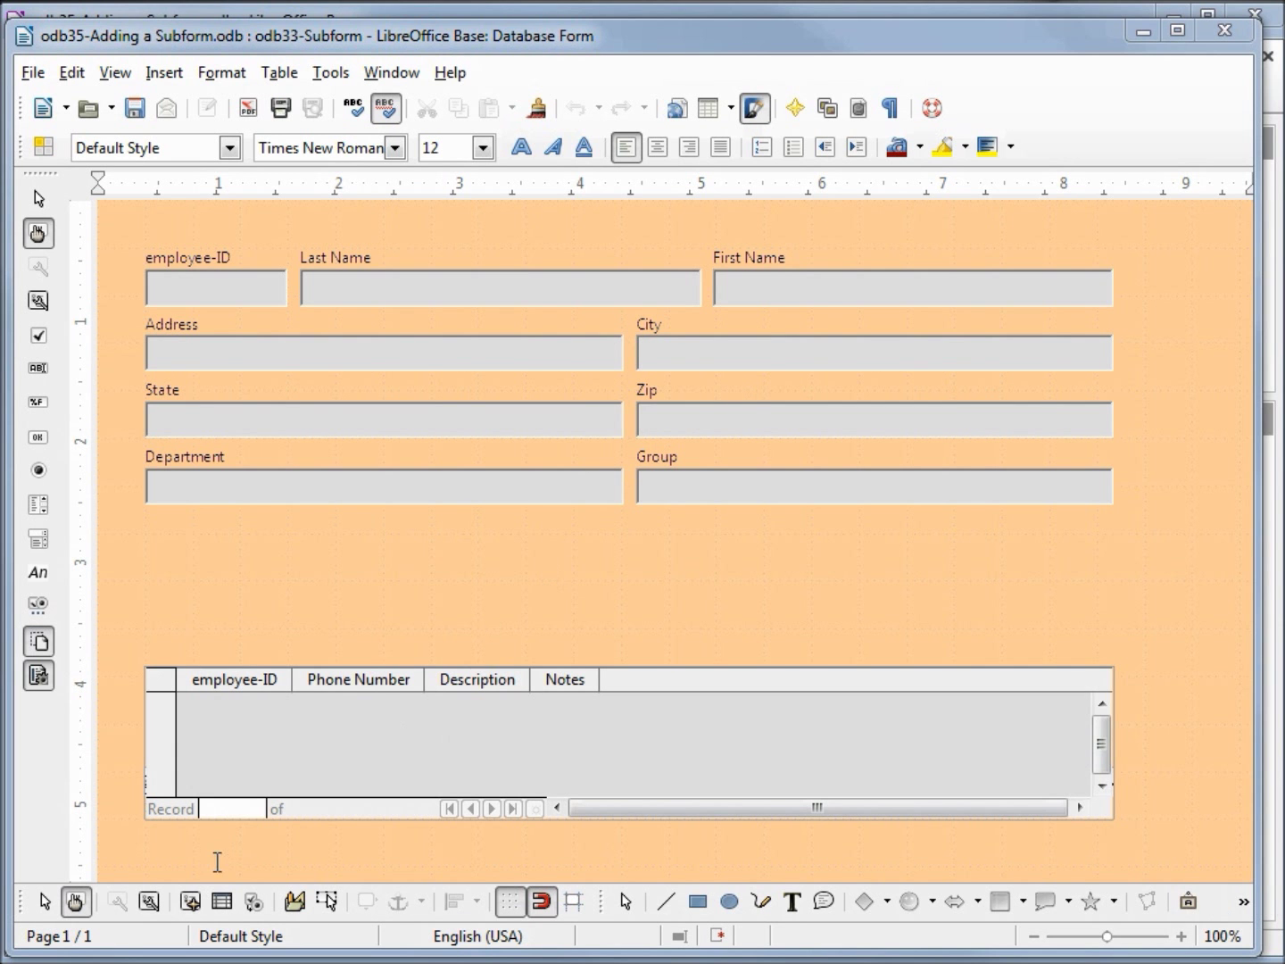
# - Examine the data, general and event properties of MainForm in odb33-Subform through the Form Navigator
pyautogui.click(191, 901)
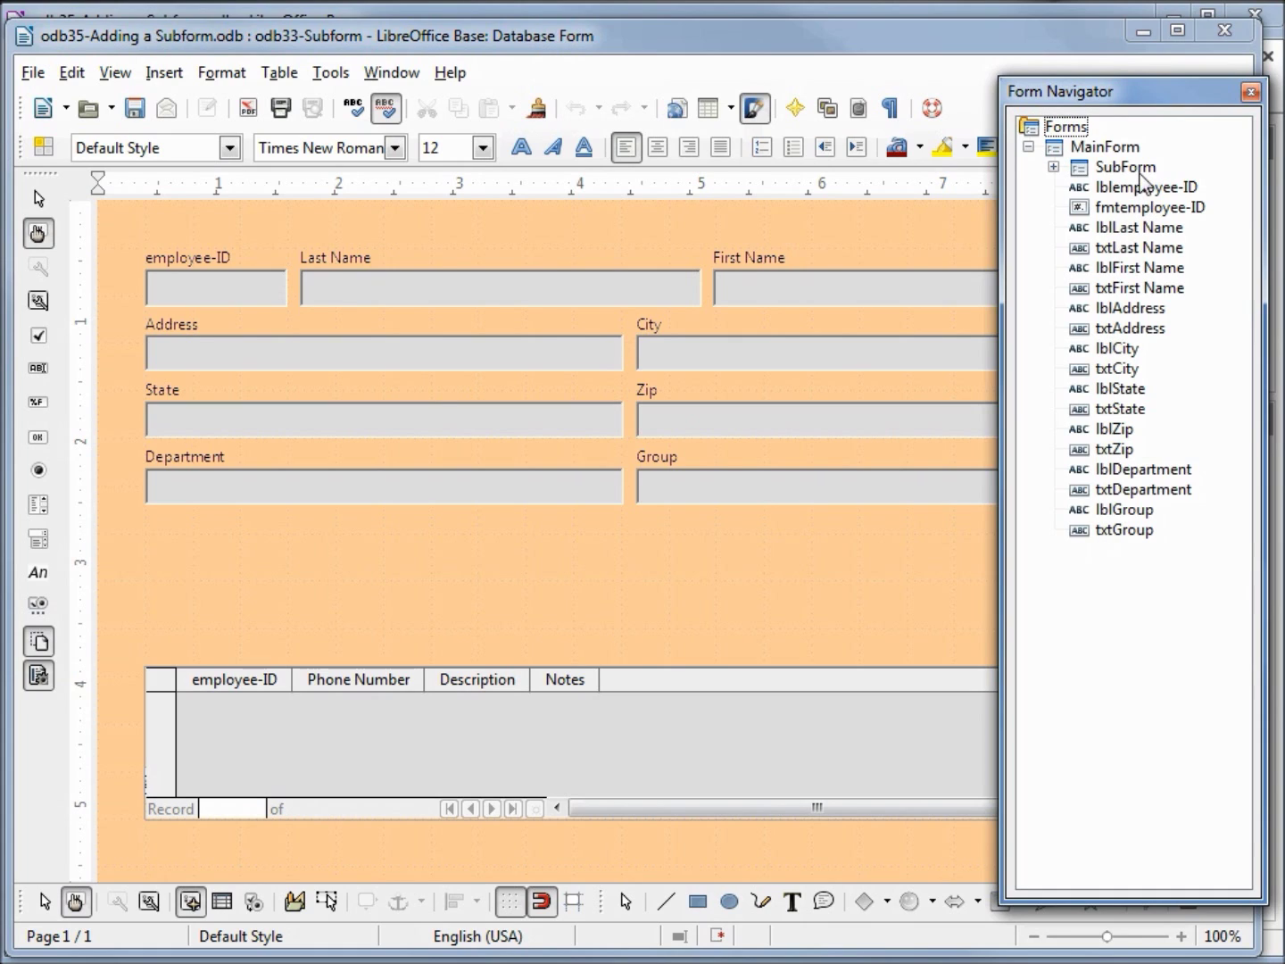
pyautogui.click(1114, 151)
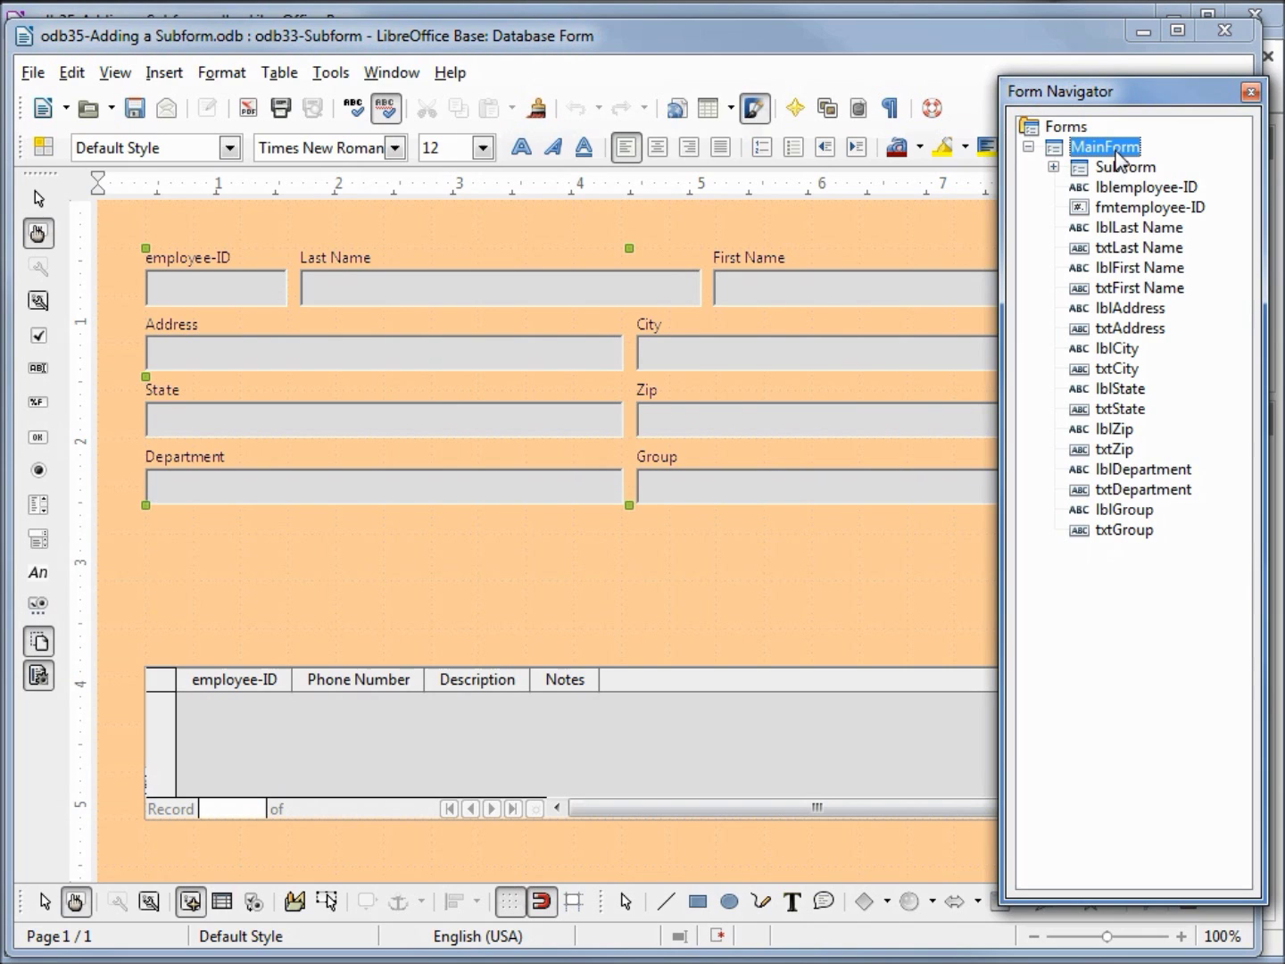
pyautogui.rightClick(1116, 151)
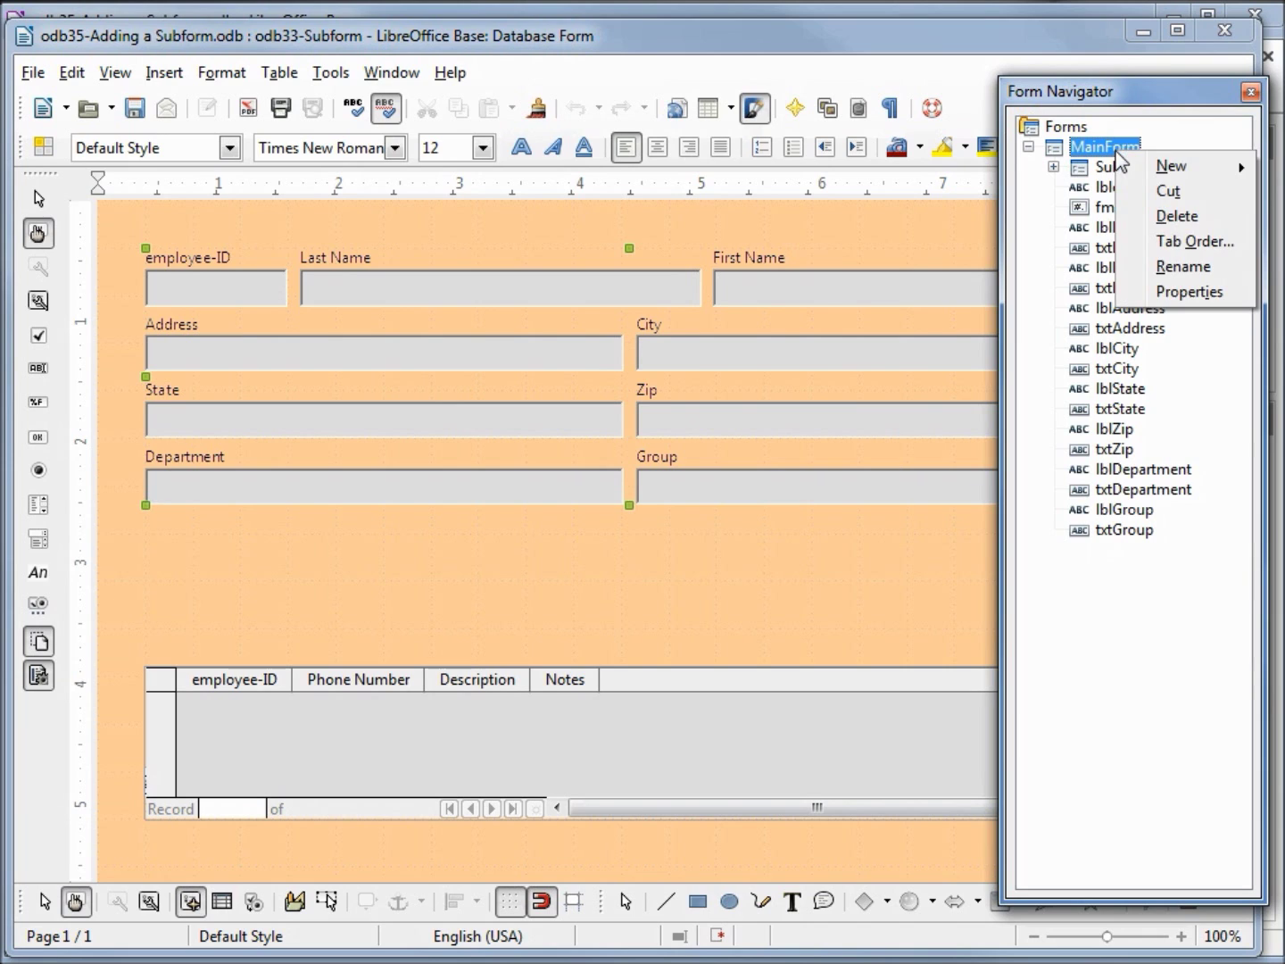
pyautogui.click(1167, 294)
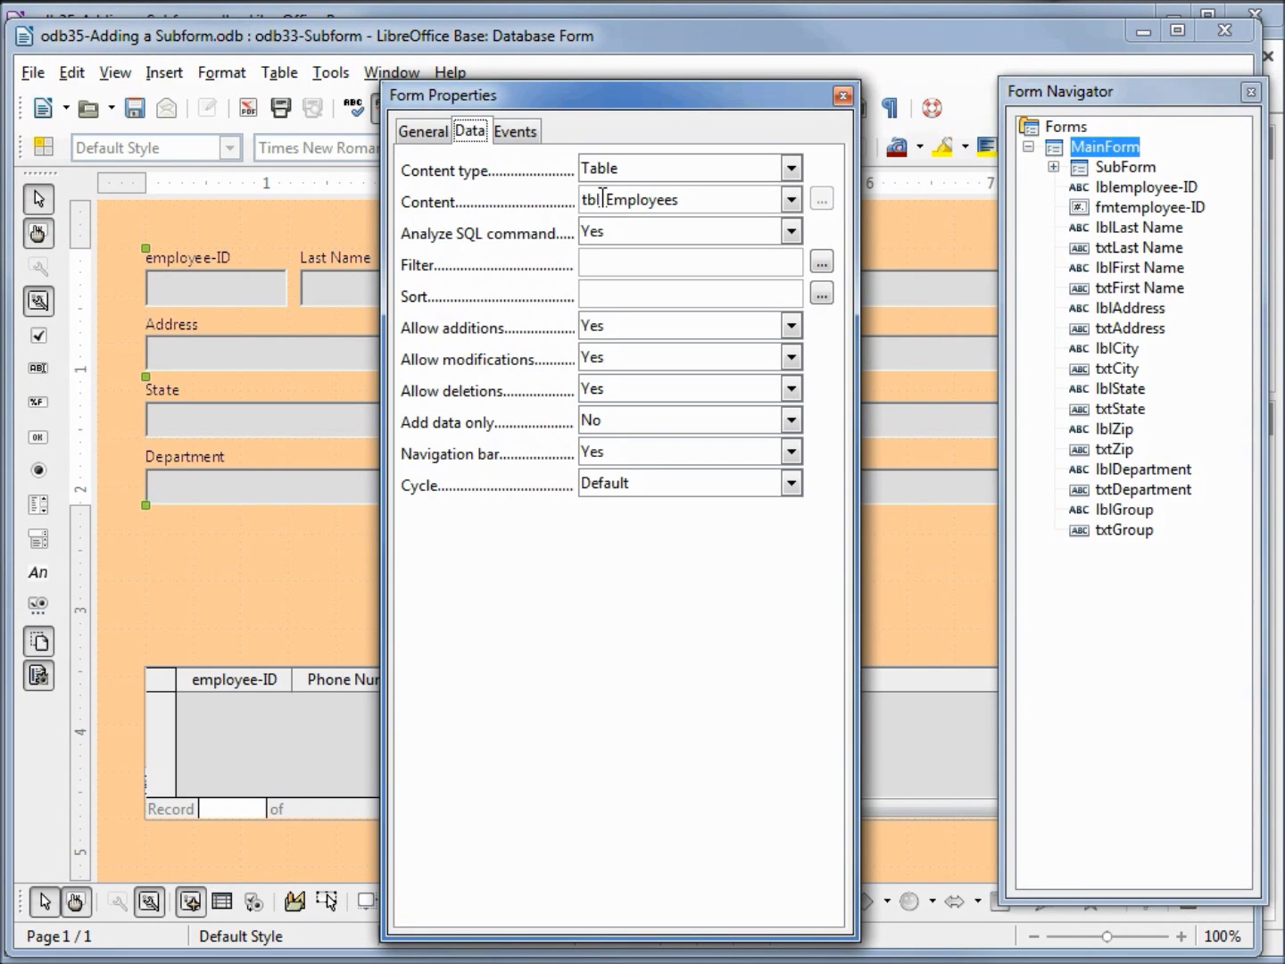
pyautogui.click(427, 132)
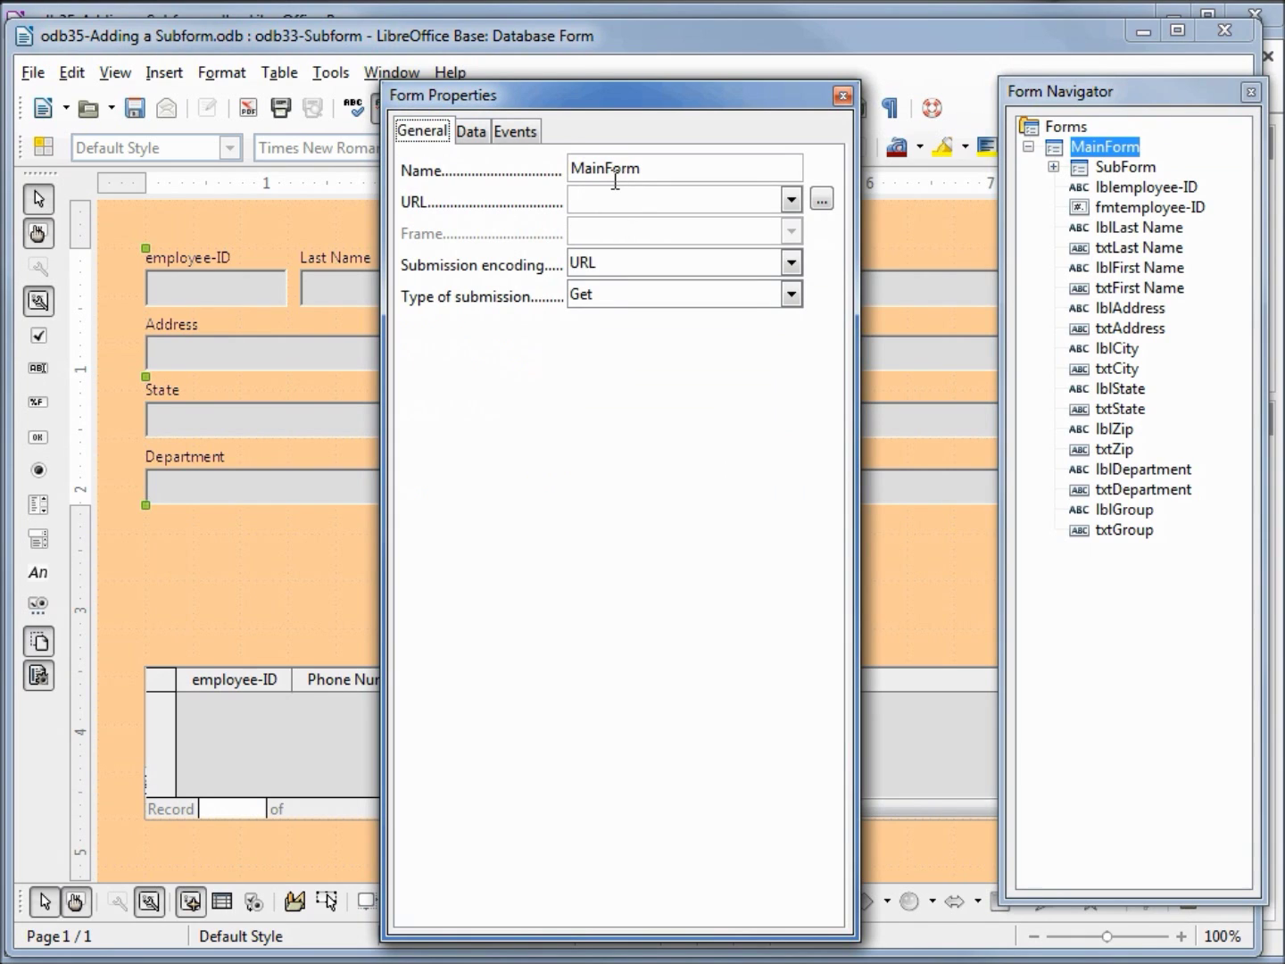
pyautogui.click(522, 136)
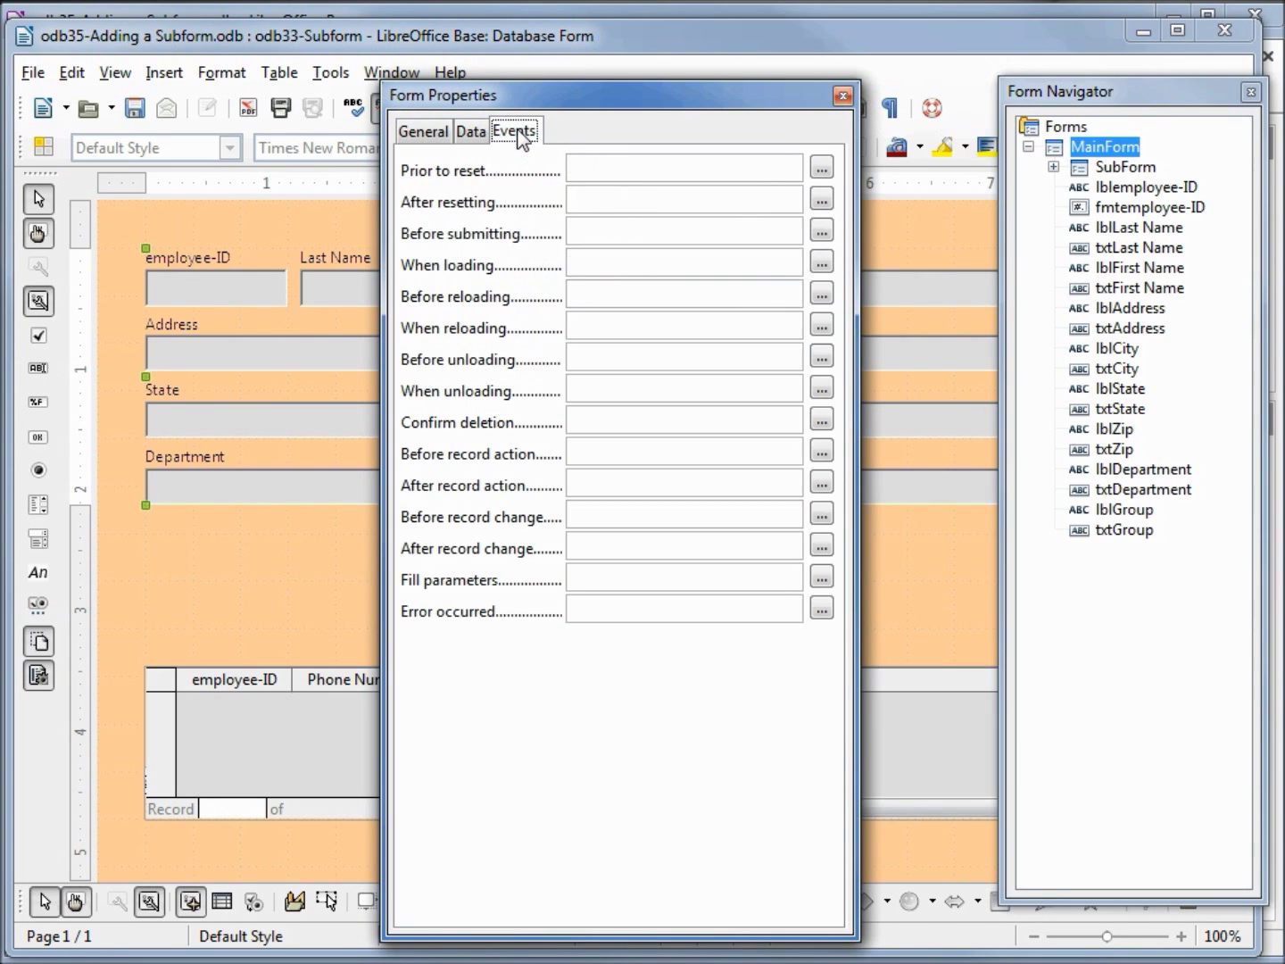
pyautogui.click(469, 133)
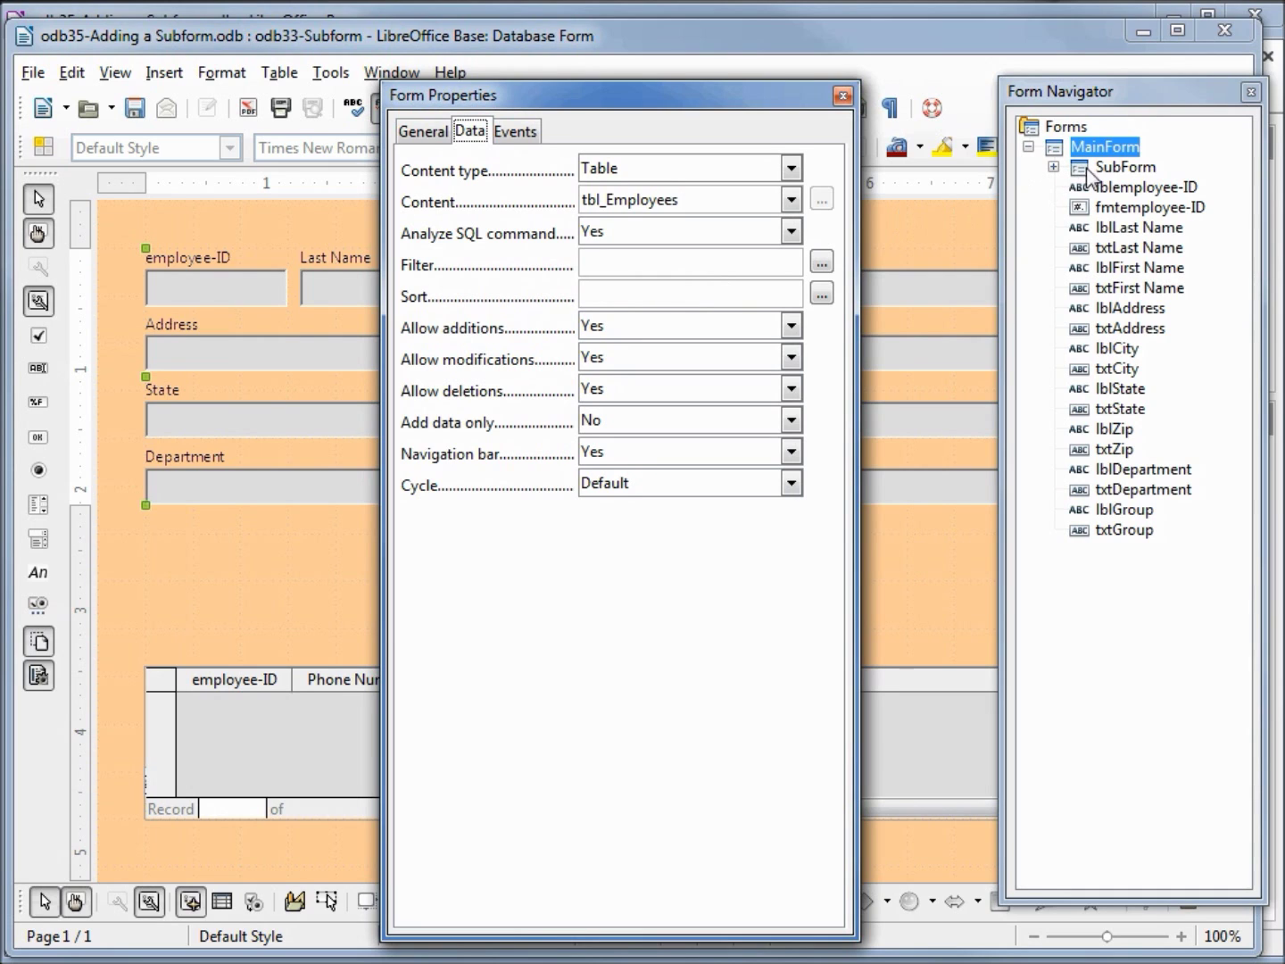
# - Examine the properties of SubForm and its SubForm_Grid control, including the subform's linked master and slave fields
pyautogui.click(1113, 169)
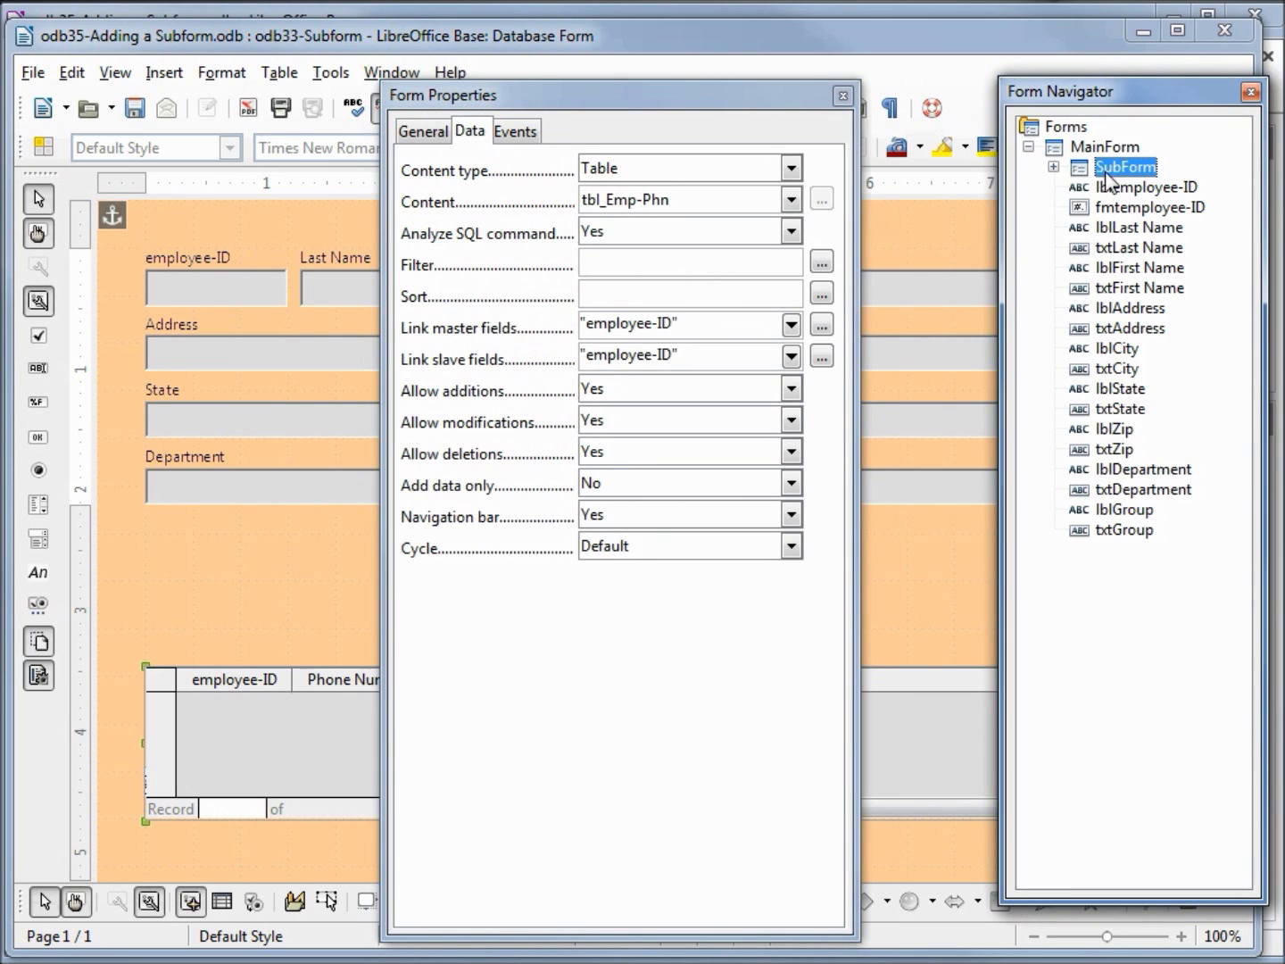
pyautogui.click(1055, 168)
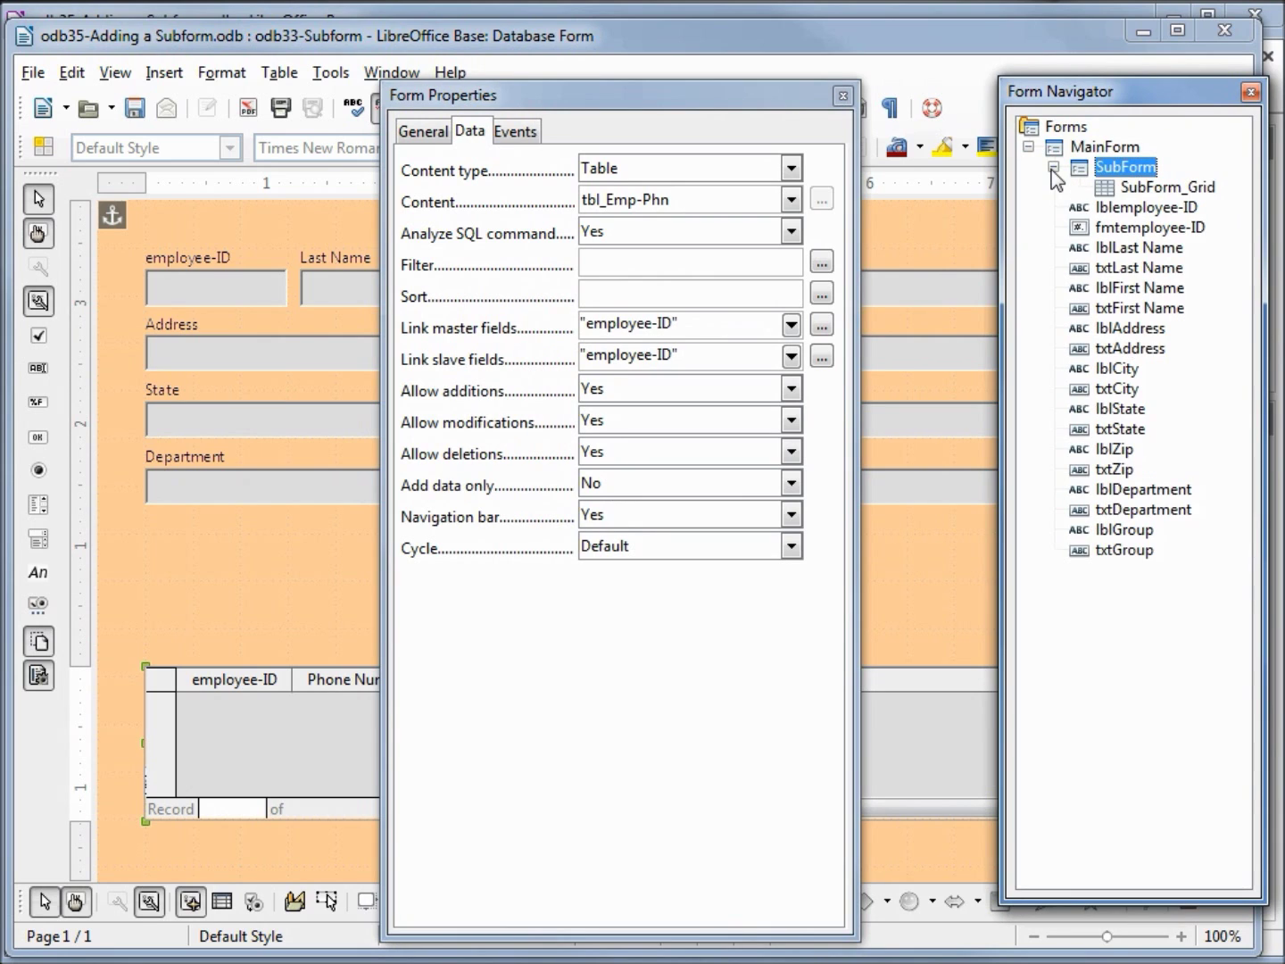
pyautogui.click(1158, 188)
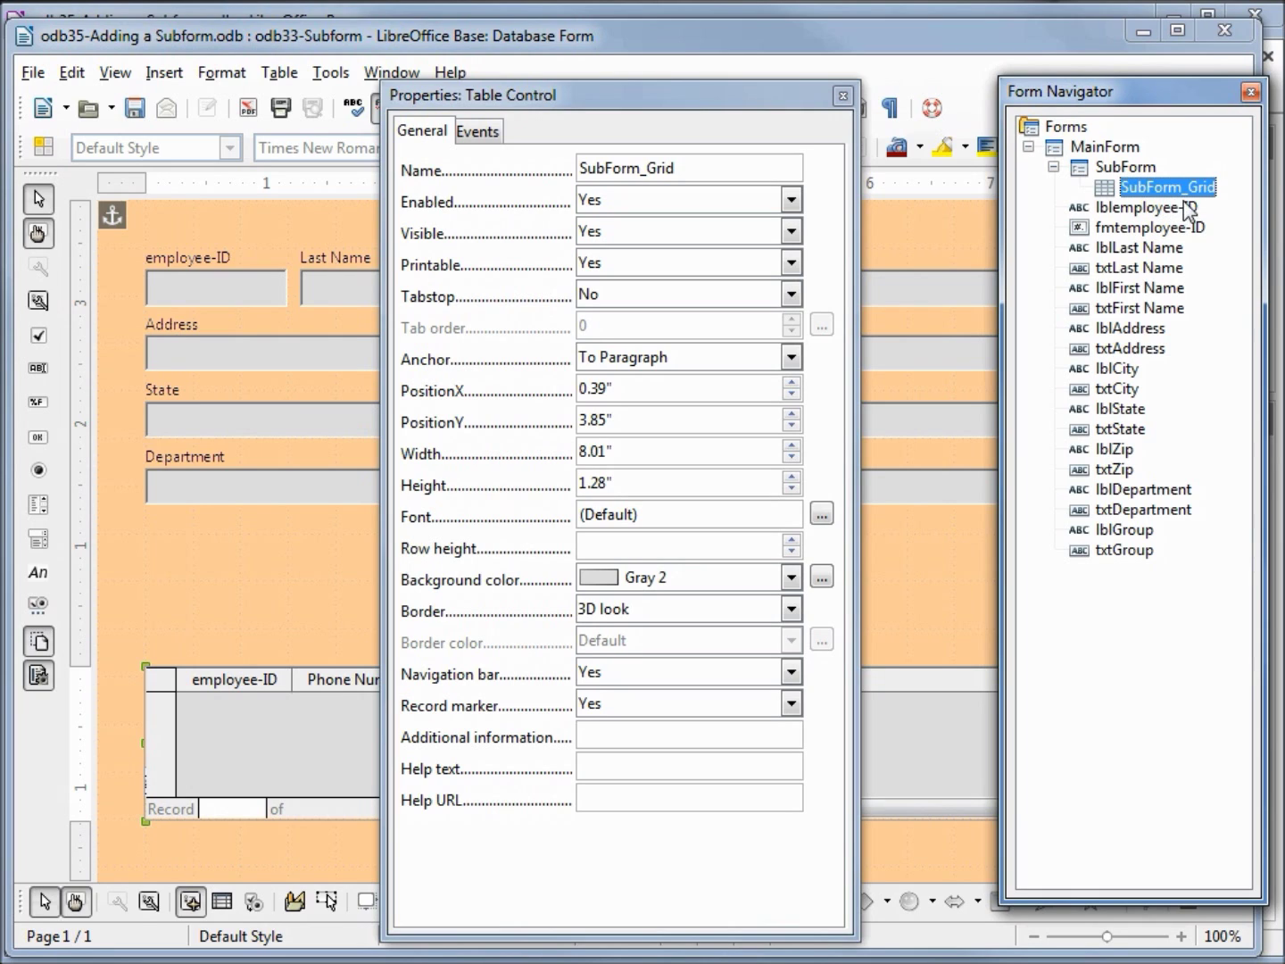
pyautogui.click(1123, 165)
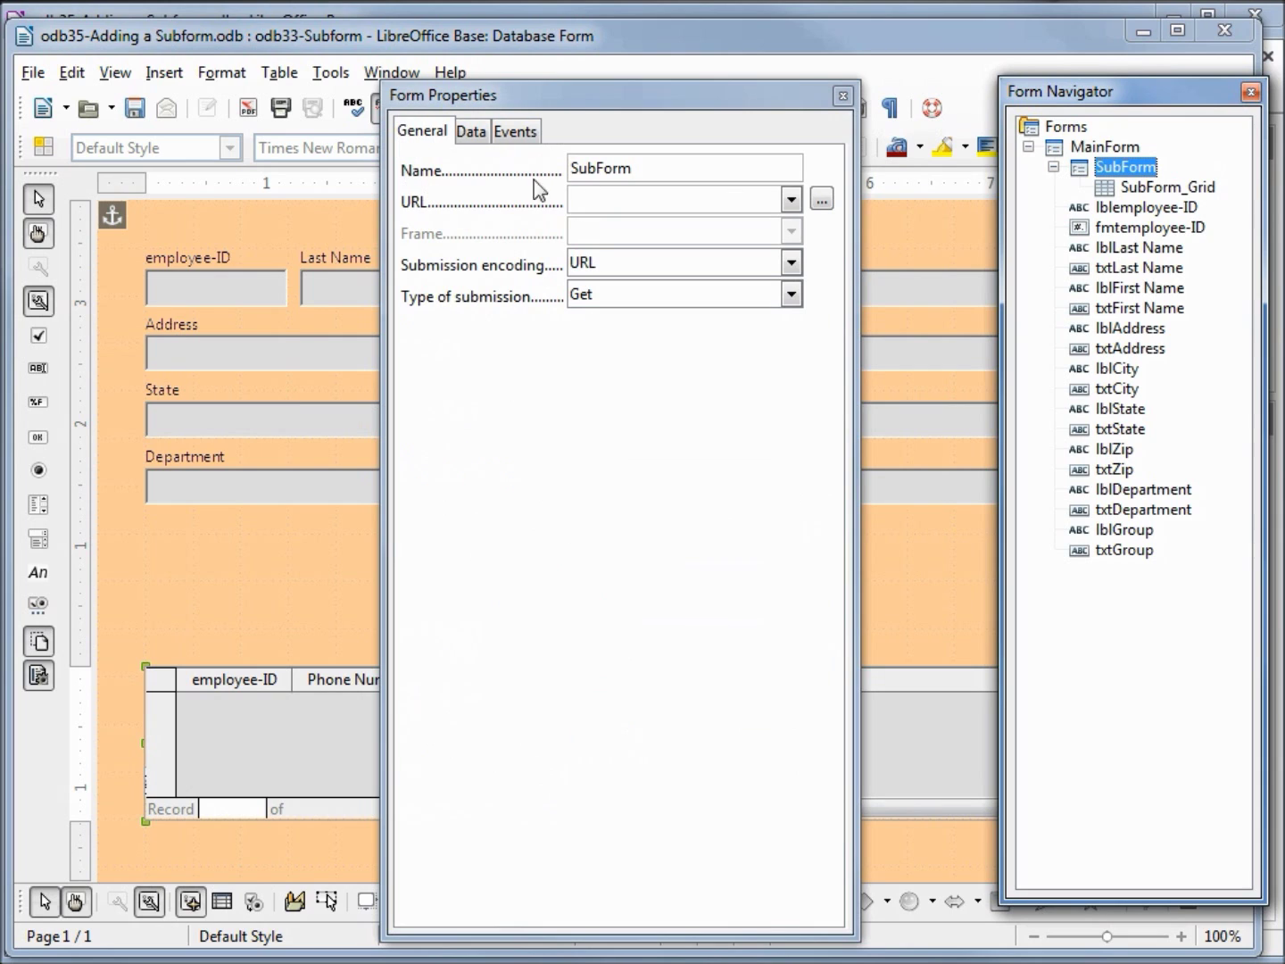
pyautogui.click(532, 136)
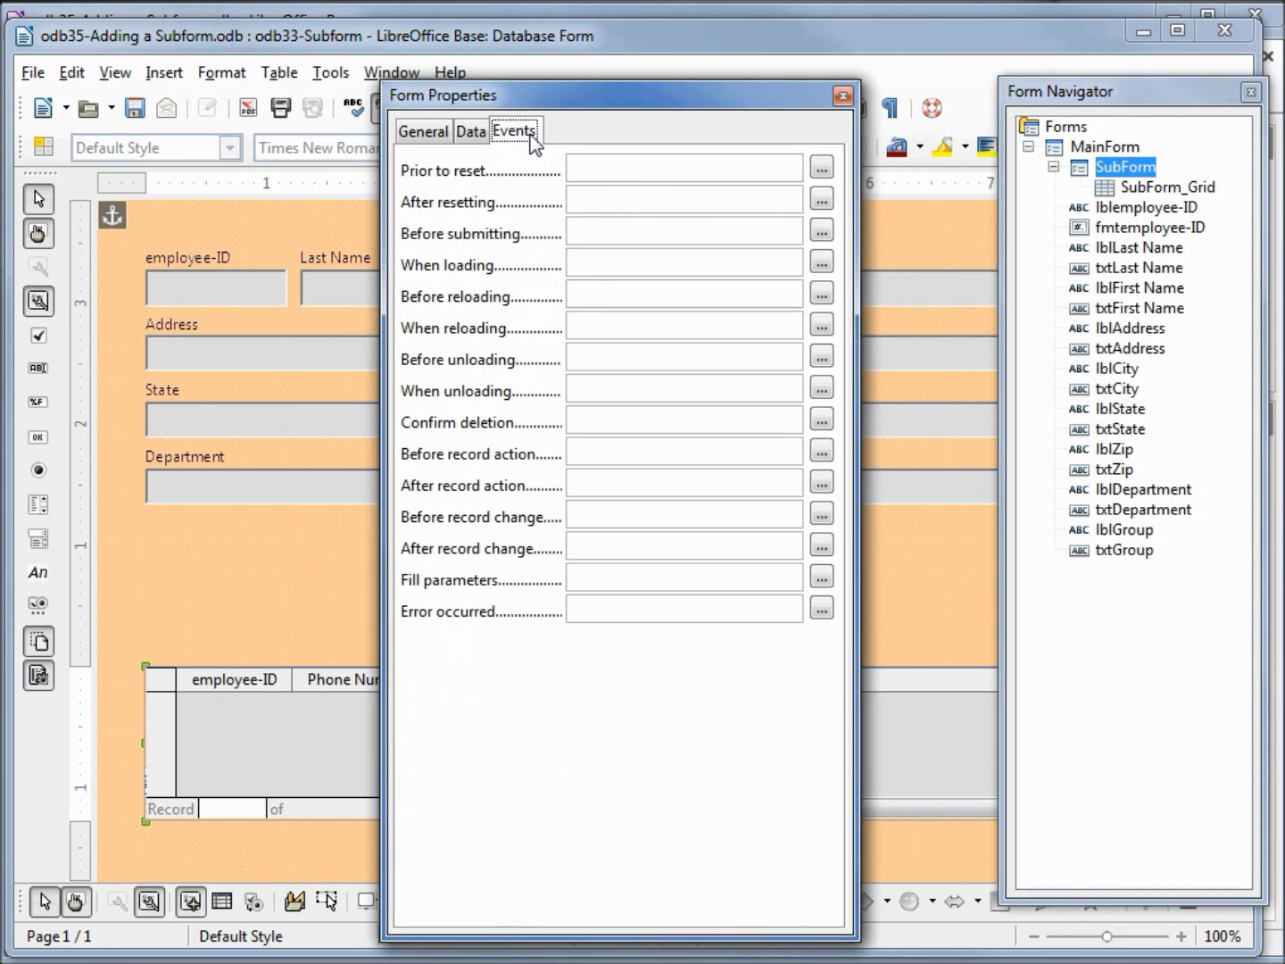
pyautogui.click(472, 133)
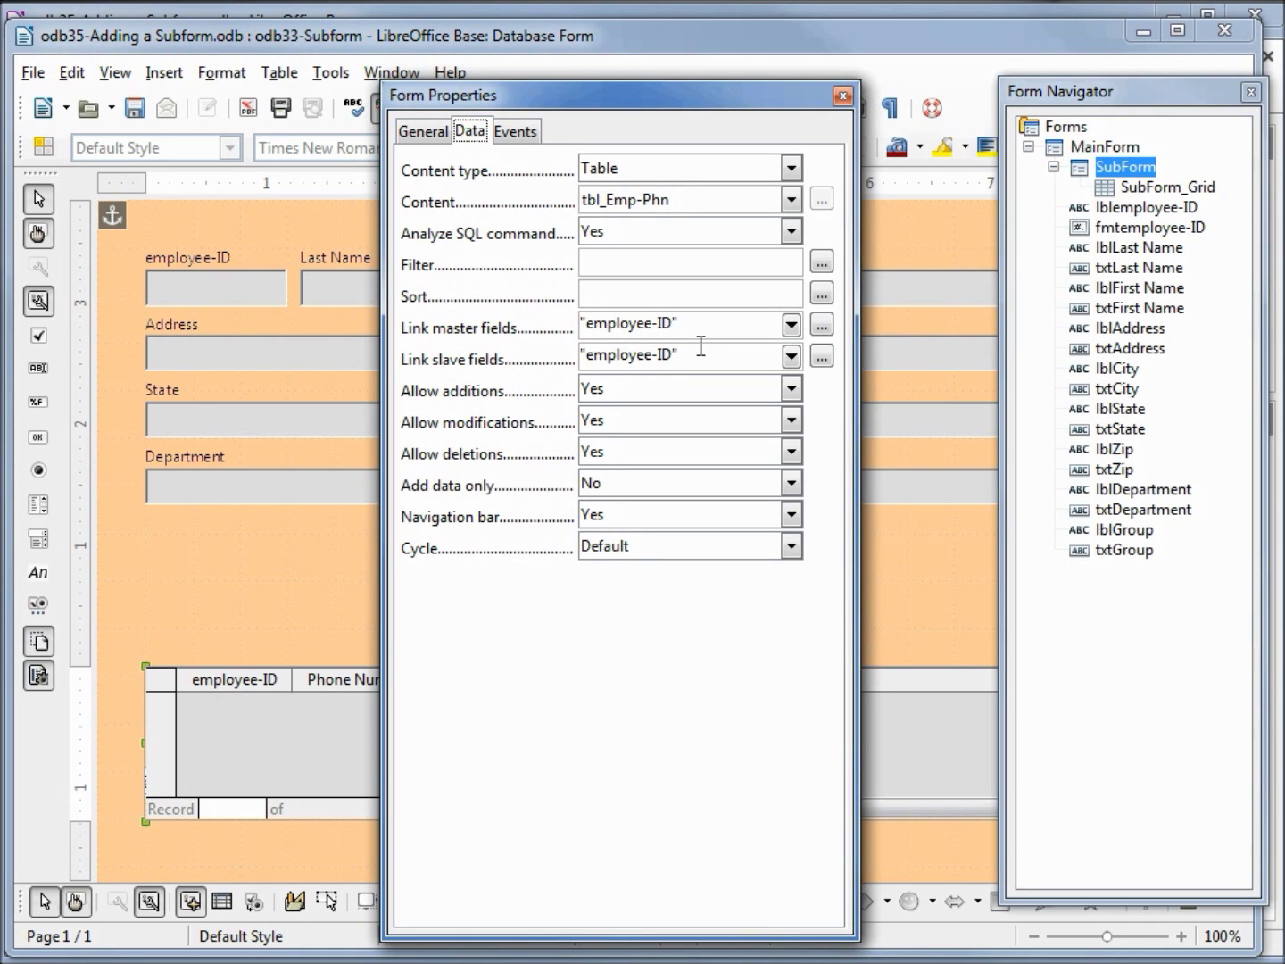
# - Close the form properties and Form Navigator, and close odb33-Subform without saving
pyautogui.click(843, 95)
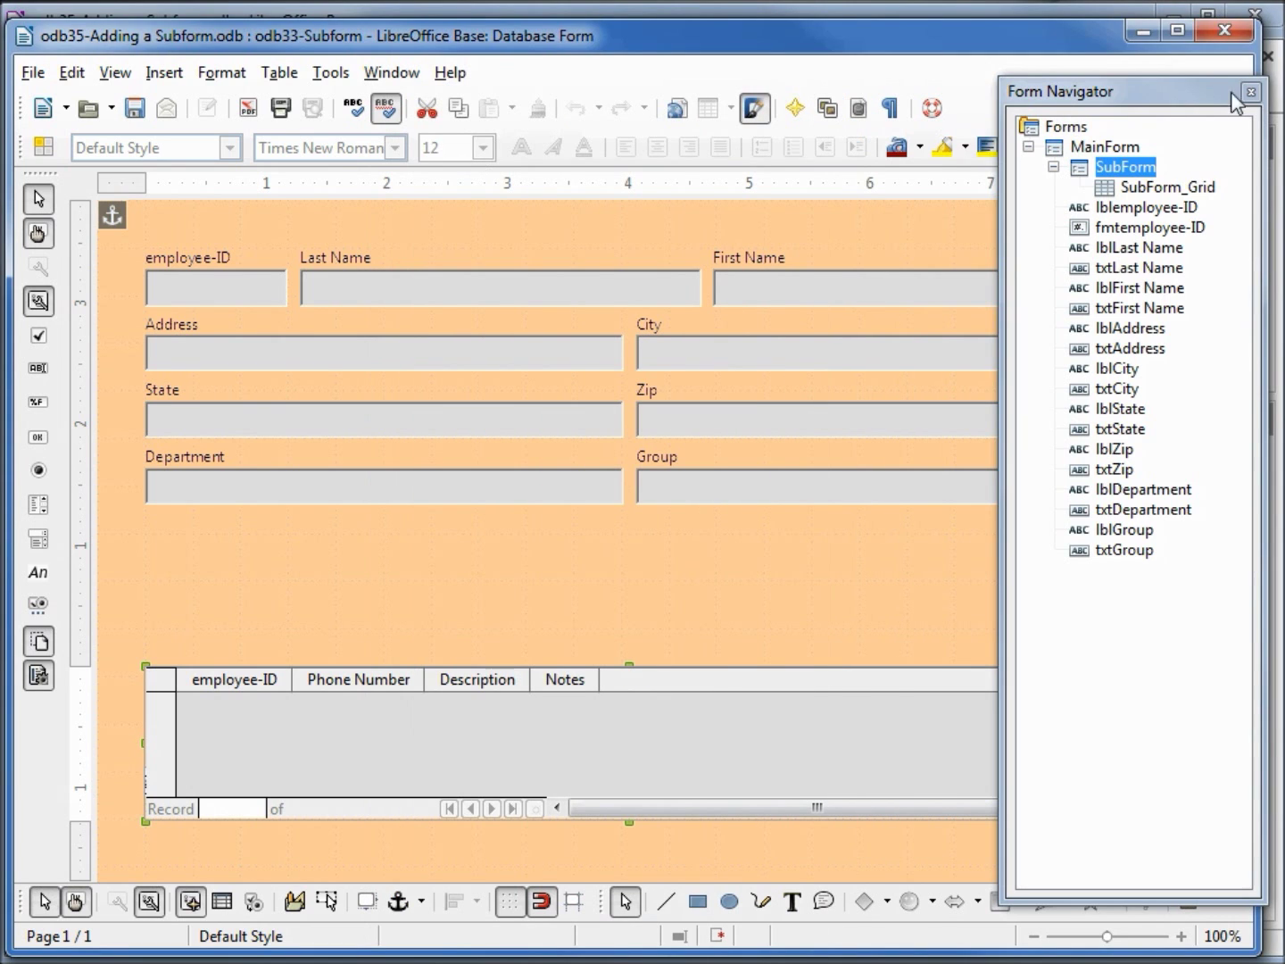
pyautogui.click(1251, 93)
pyautogui.click(1225, 30)
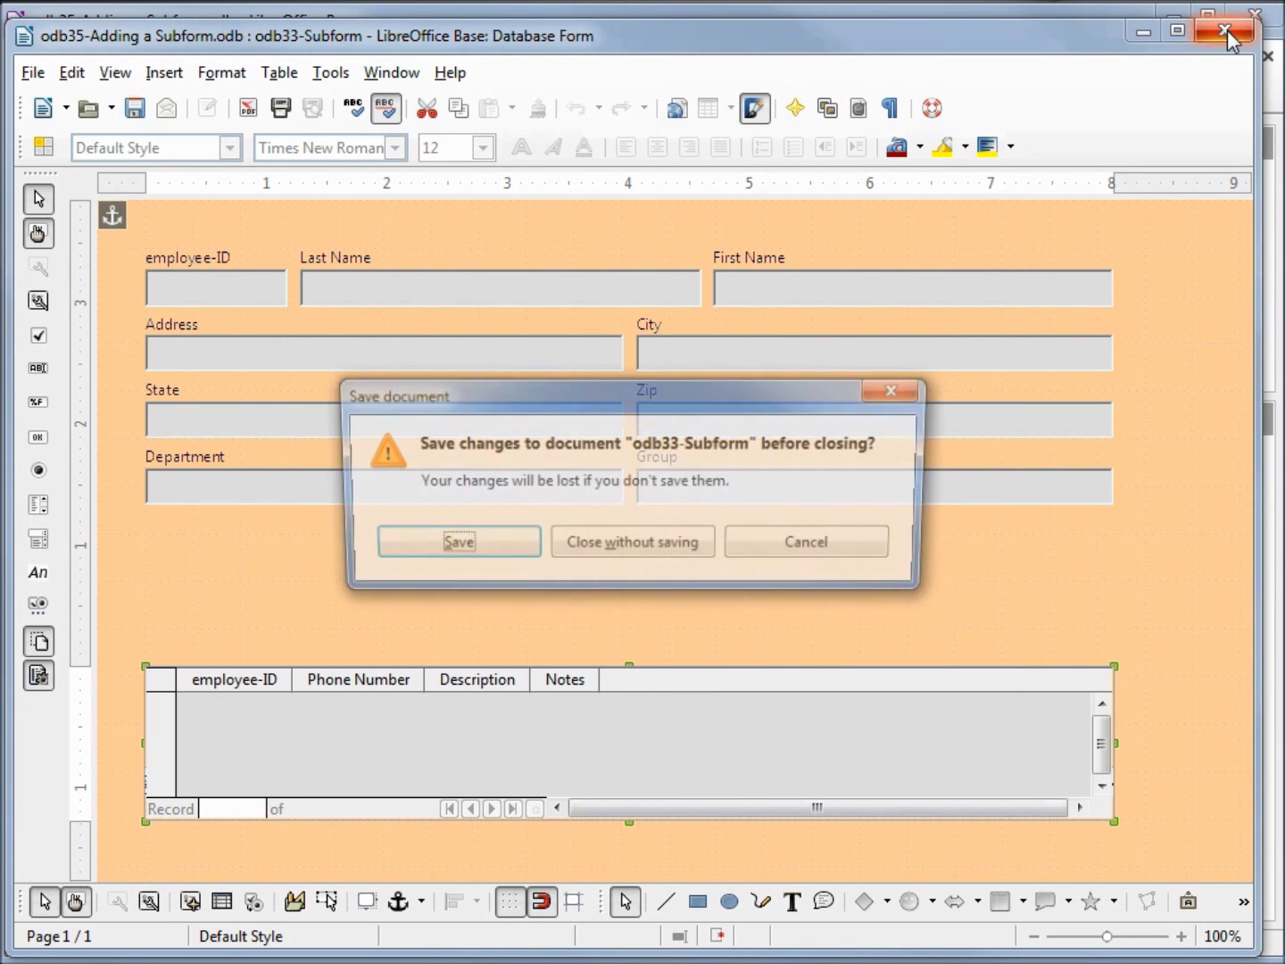
pyautogui.click(633, 545)
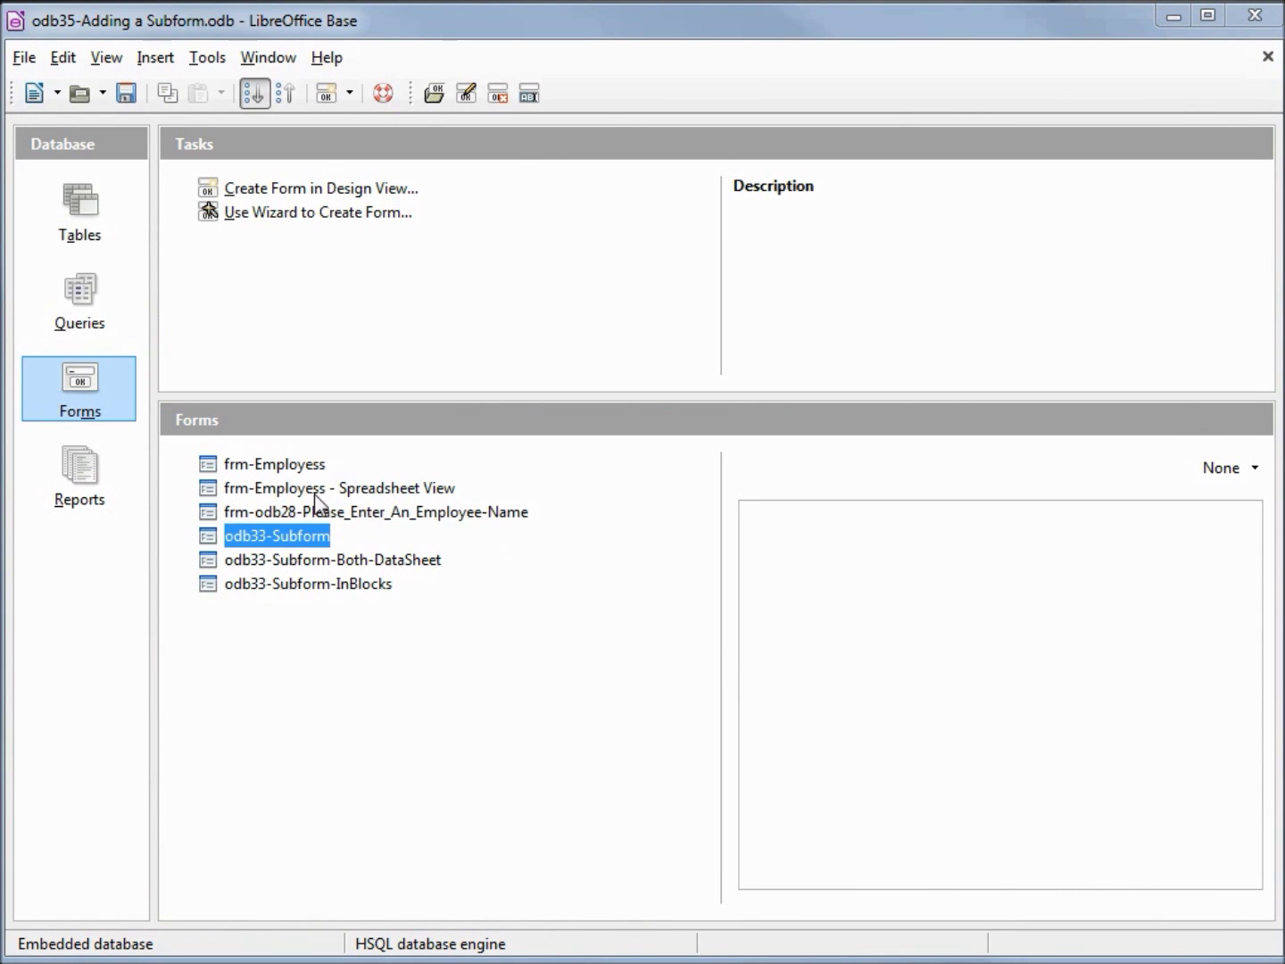
# - Open frm-Employess for editing and display its Form Navigator beside the employee picture frame
pyautogui.rightClick(271, 466)
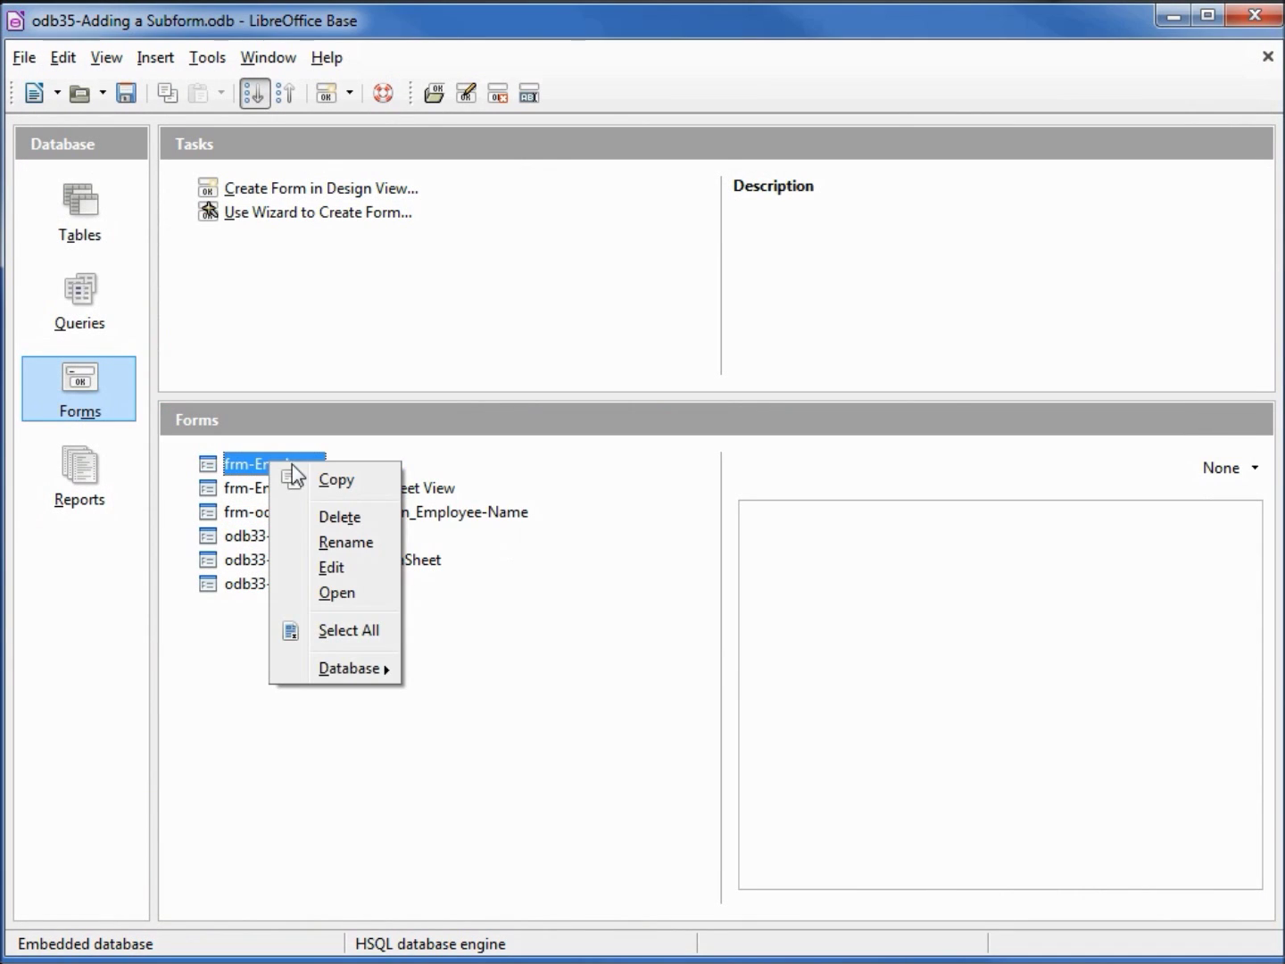
pyautogui.click(341, 566)
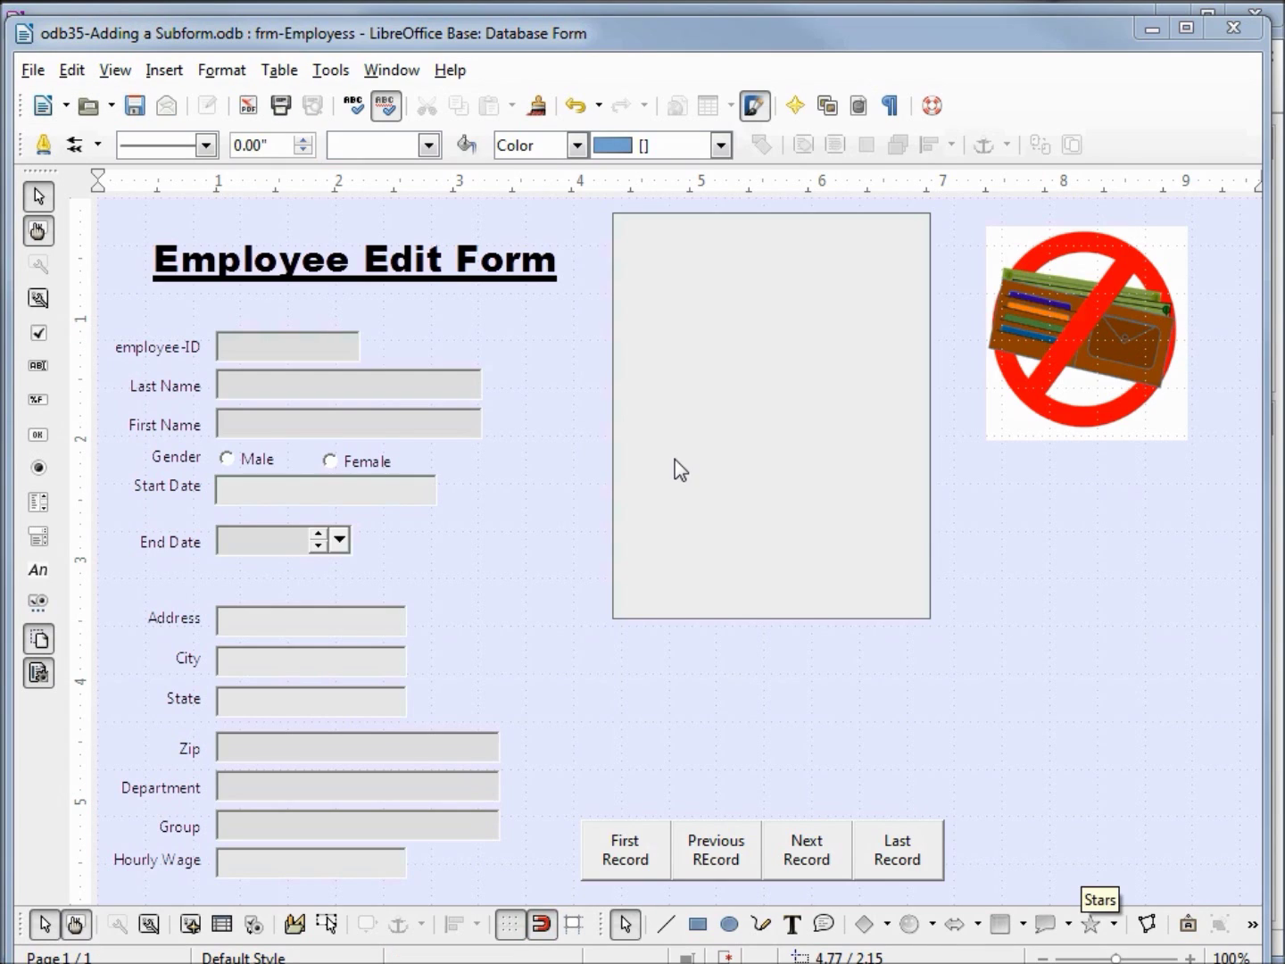
pyautogui.click(189, 925)
pyautogui.moveTo(1185, 99); pyautogui.dragTo(309, 73)
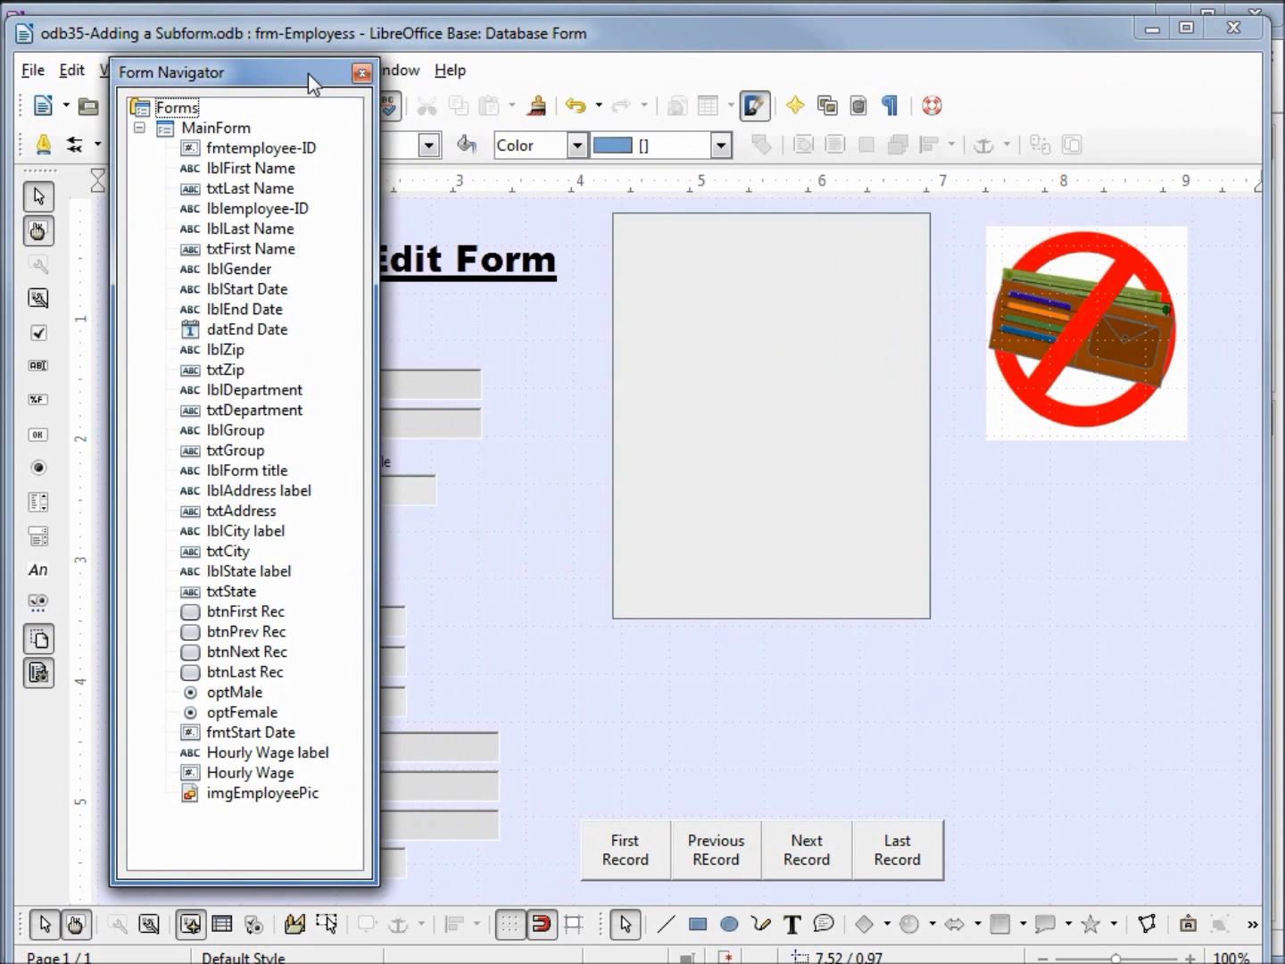
# - Add a new form inside MainForm in the Form Navigator
pyautogui.click(213, 128)
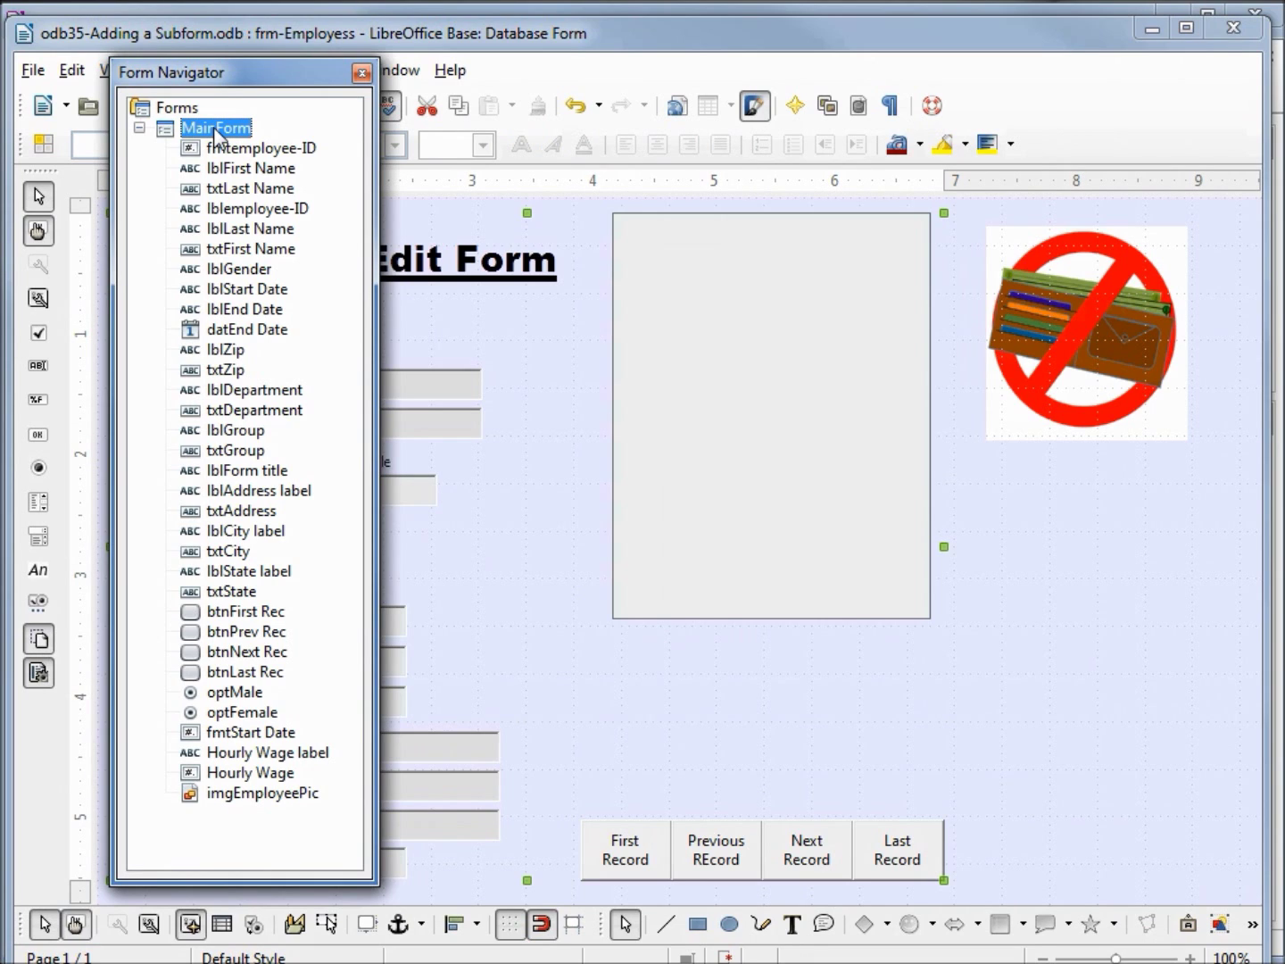
pyautogui.rightClick(212, 127)
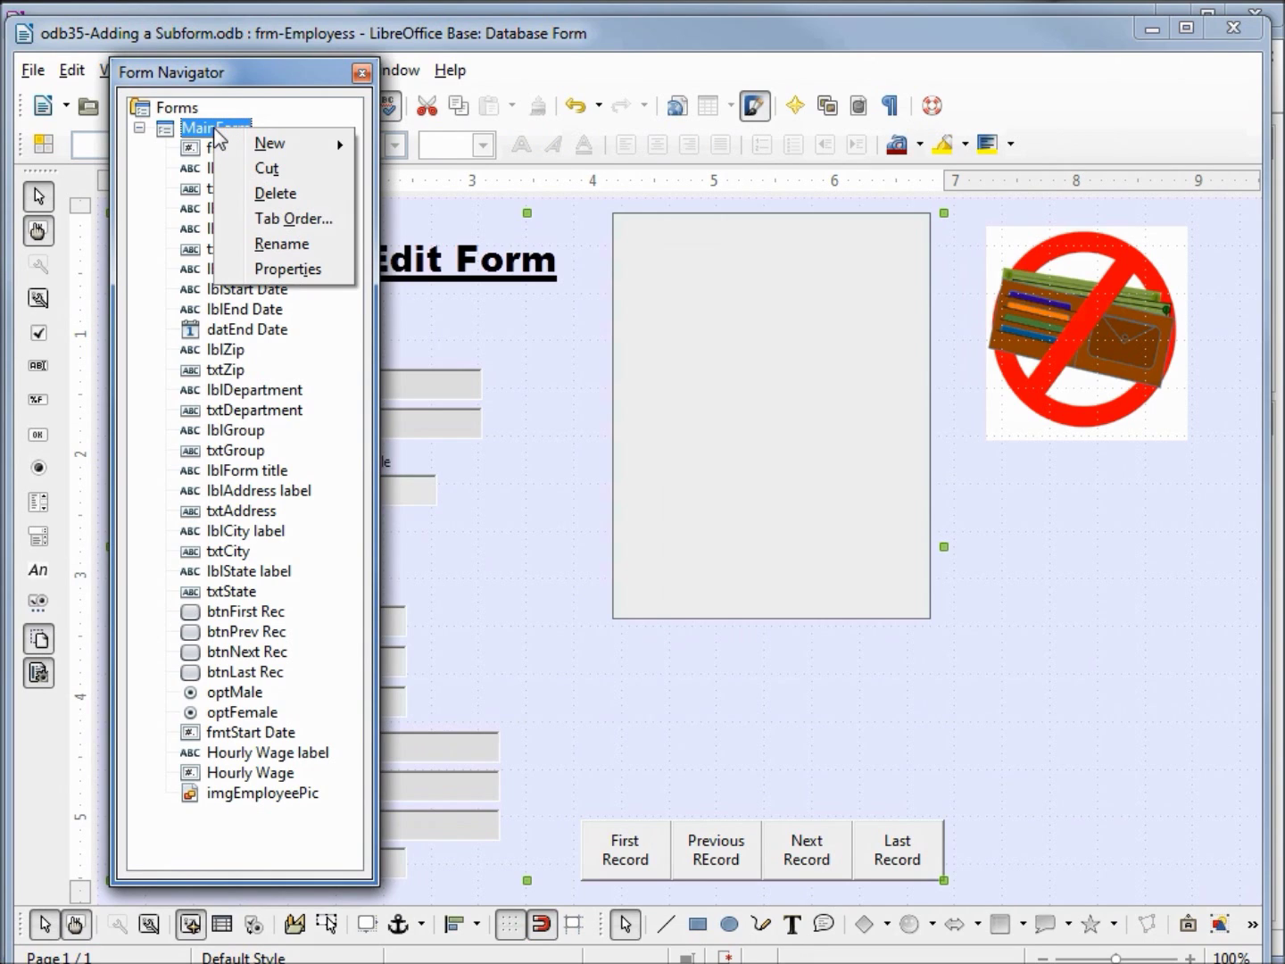
pyautogui.moveTo(285, 147)
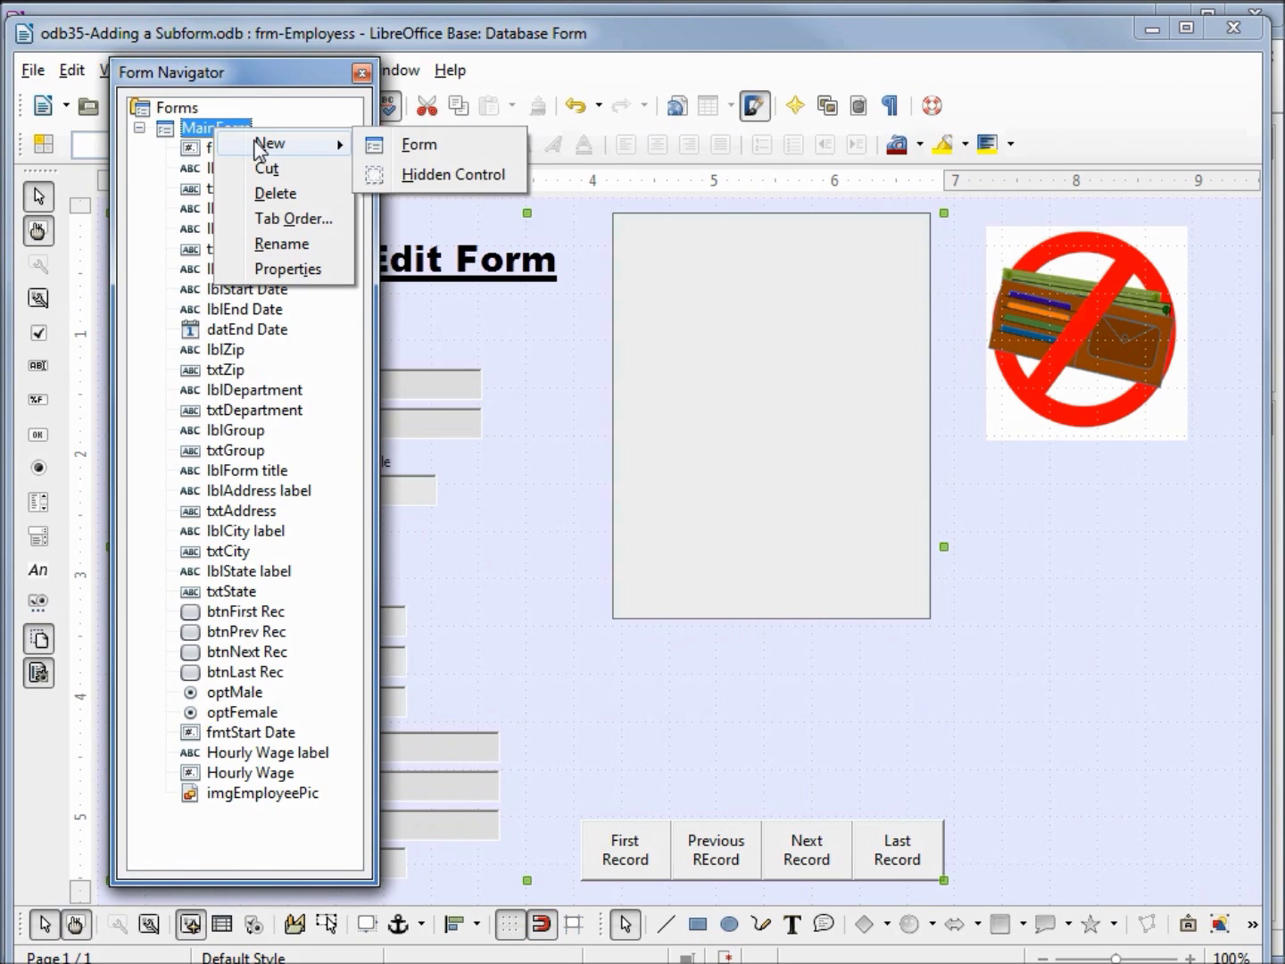
pyautogui.click(419, 147)
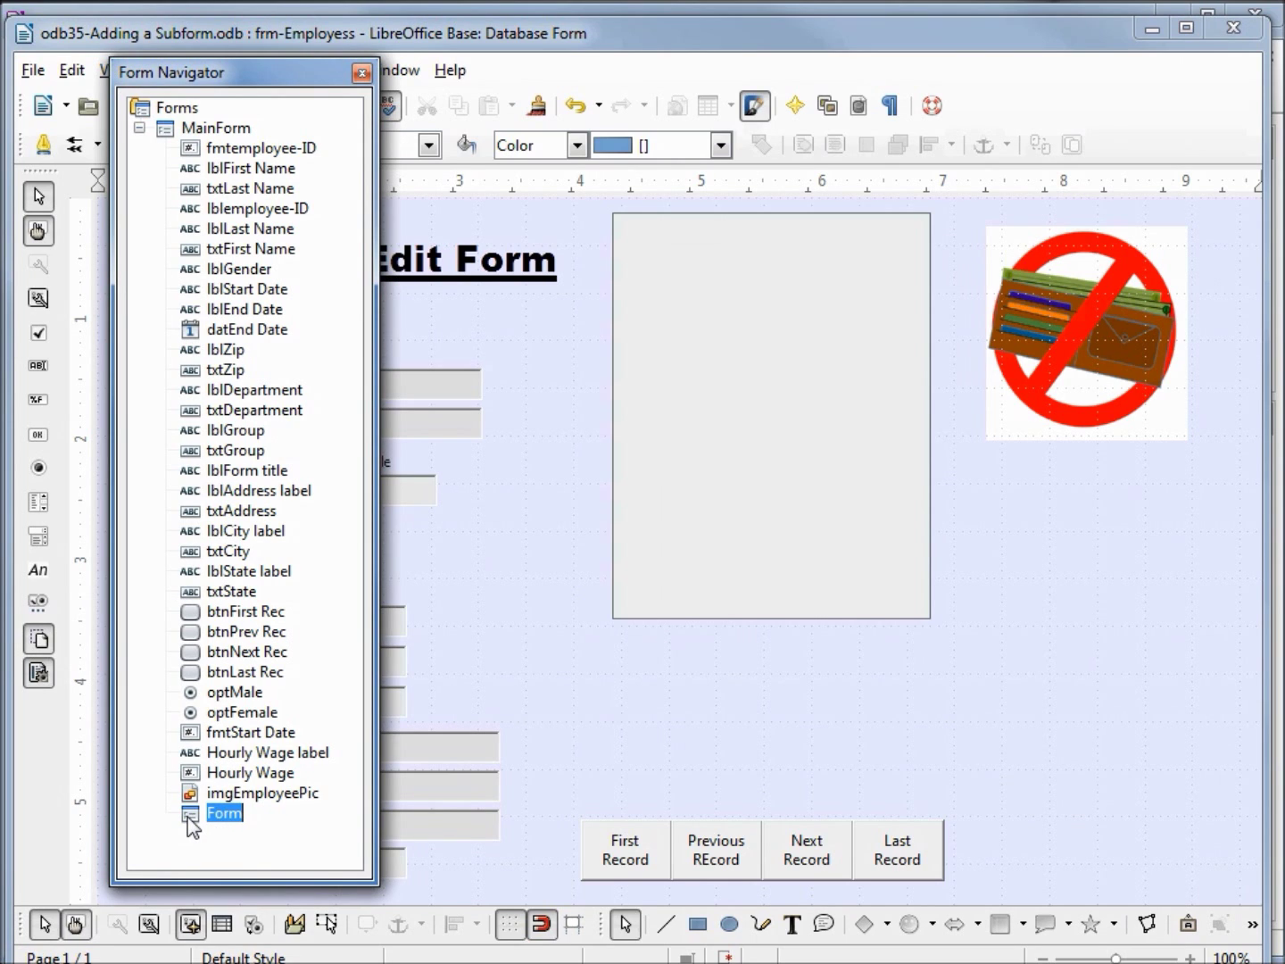
# - Rename the new form under MainForm as SubForm_Emp-Phn in its properties
pyautogui.rightClick(191, 815)
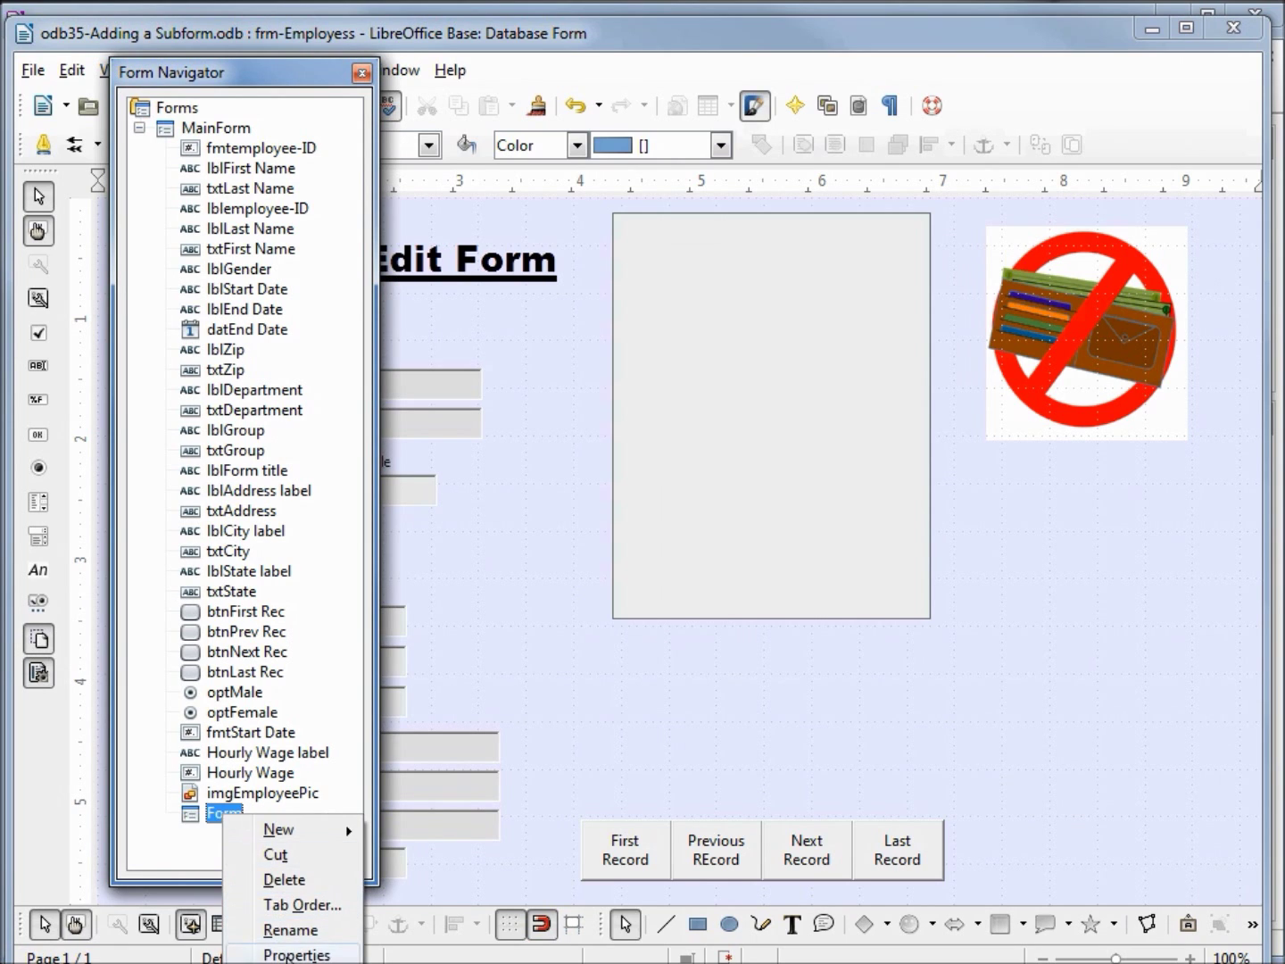
pyautogui.click(294, 954)
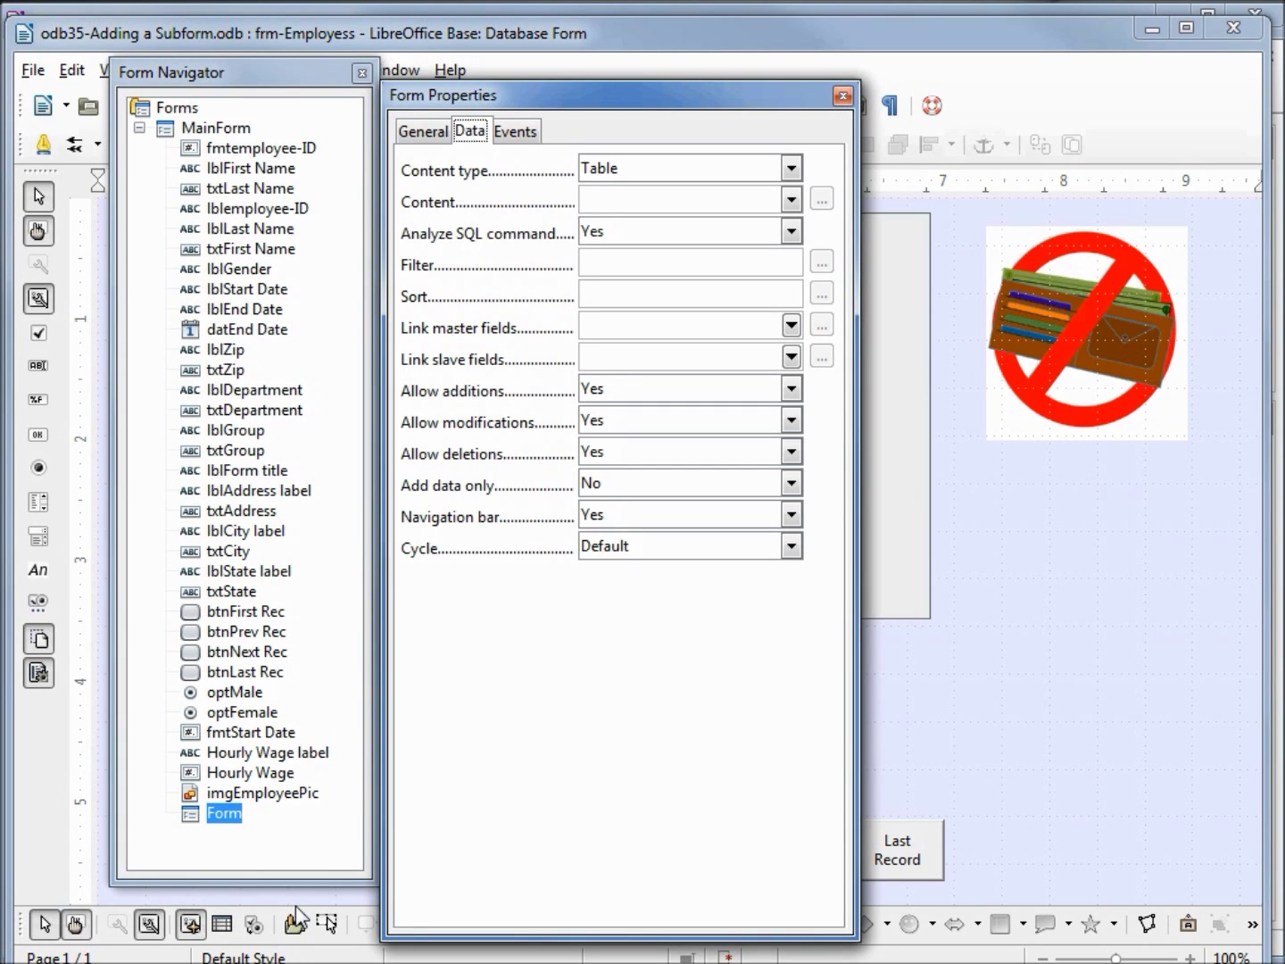
pyautogui.click(441, 131)
pyautogui.press('Tab')
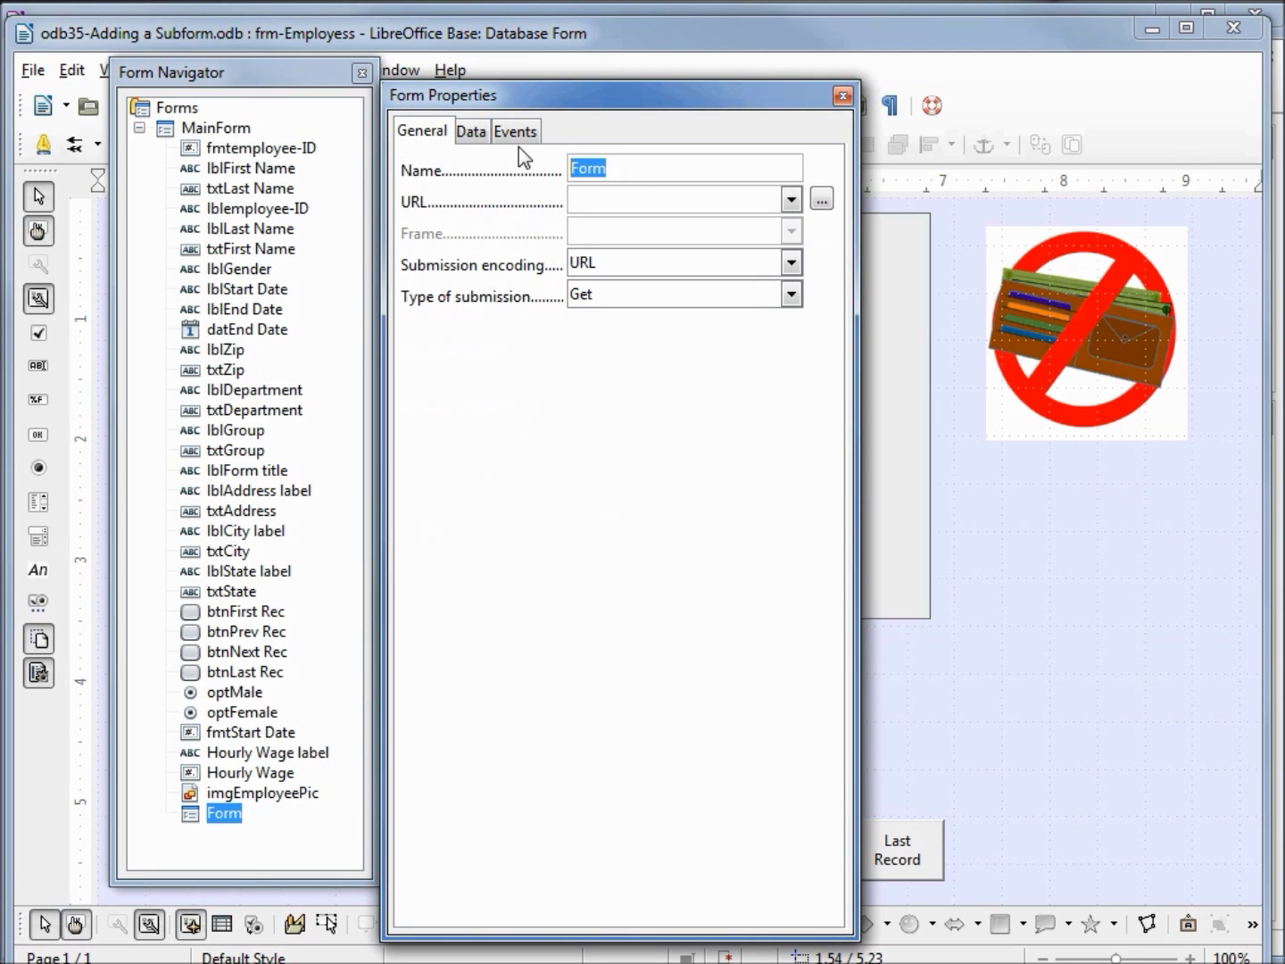
pyautogui.press('Delete')
pyautogui.write('SubForm_Emp-Phn')
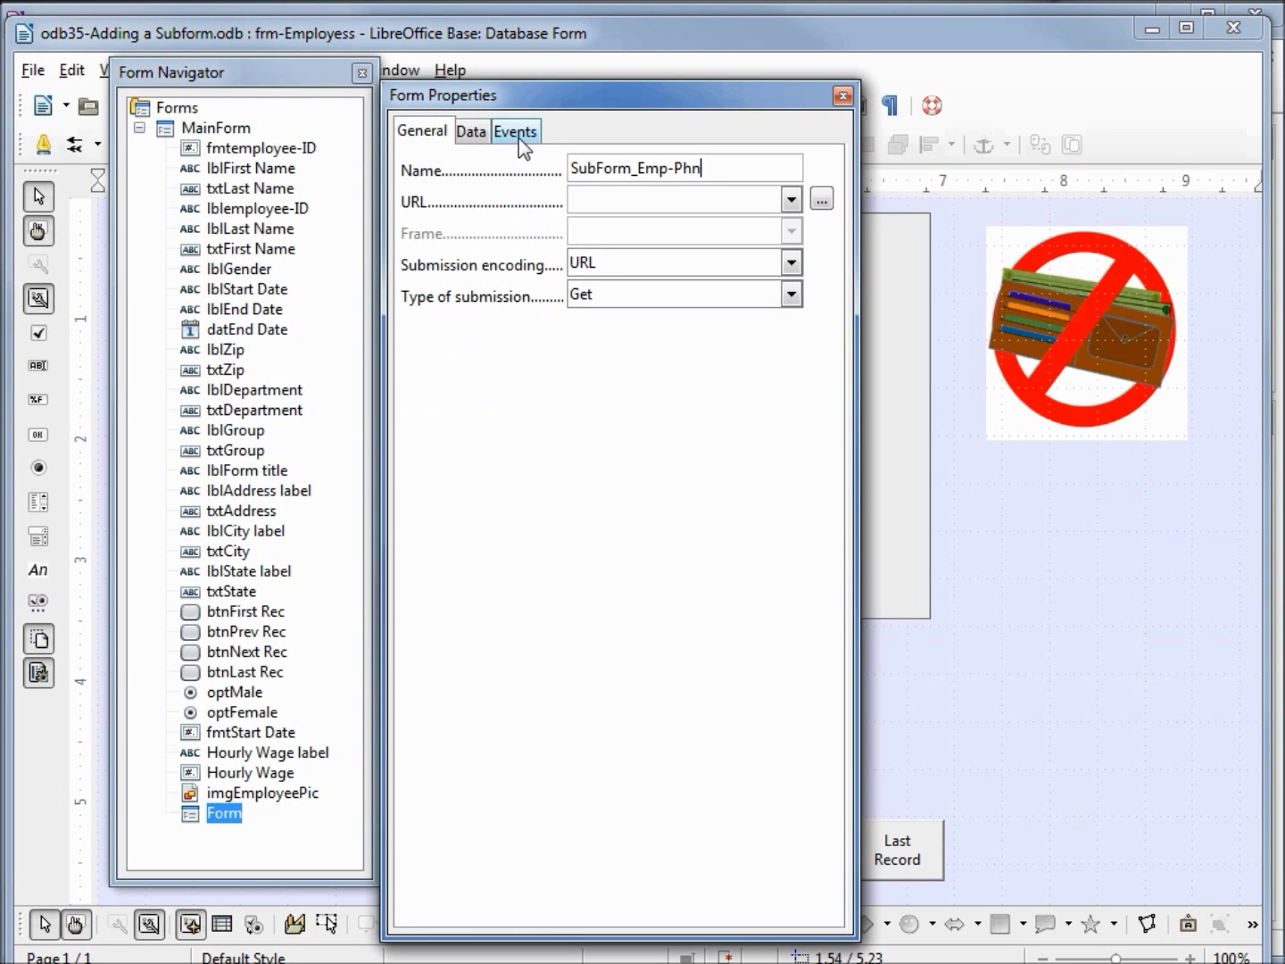
pyautogui.click(519, 133)
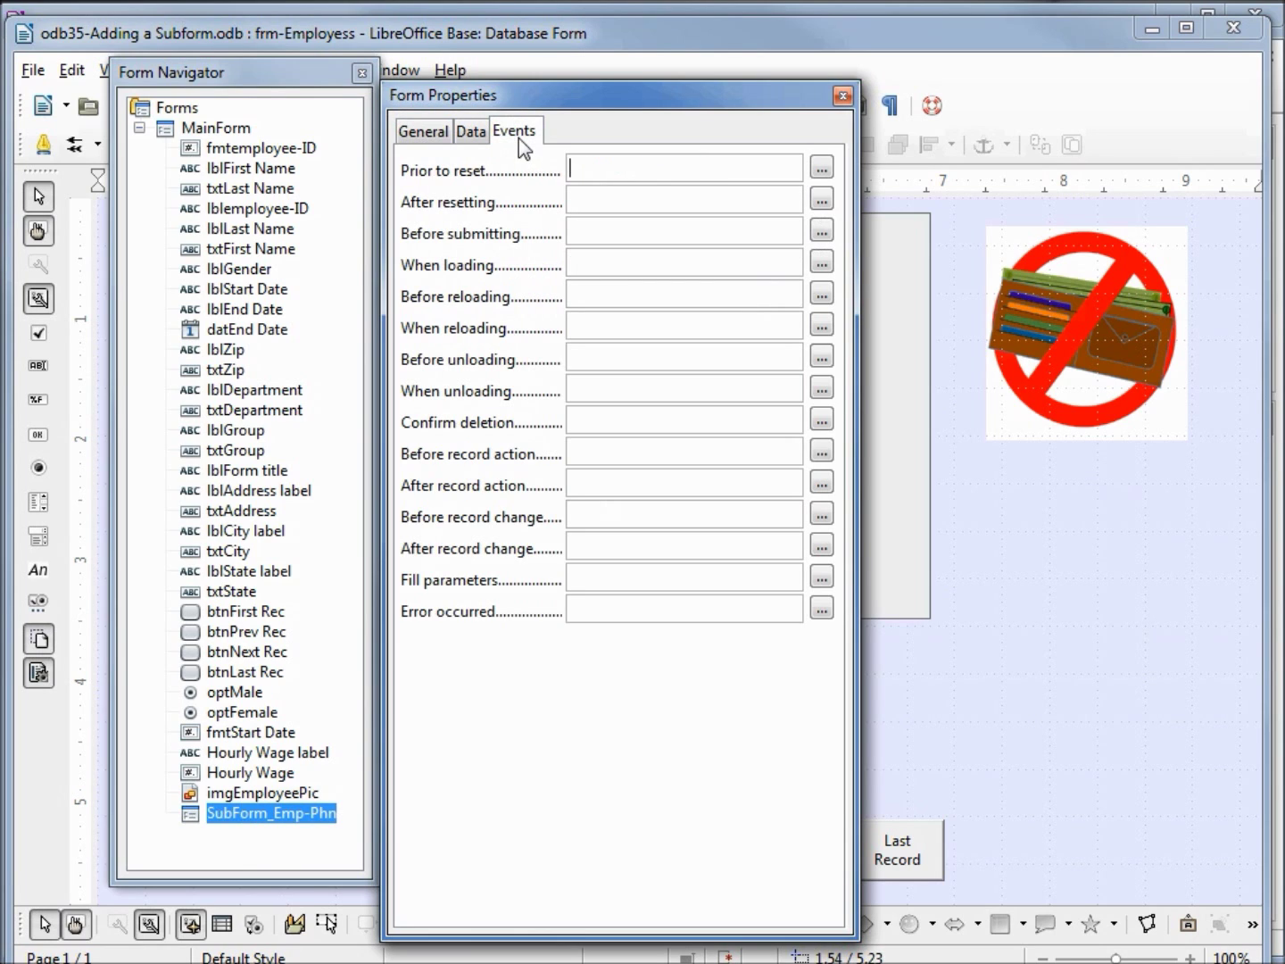
# - Set tbl_Emp-Phn as the content table of SubForm_Emp-Phn
pyautogui.click(468, 133)
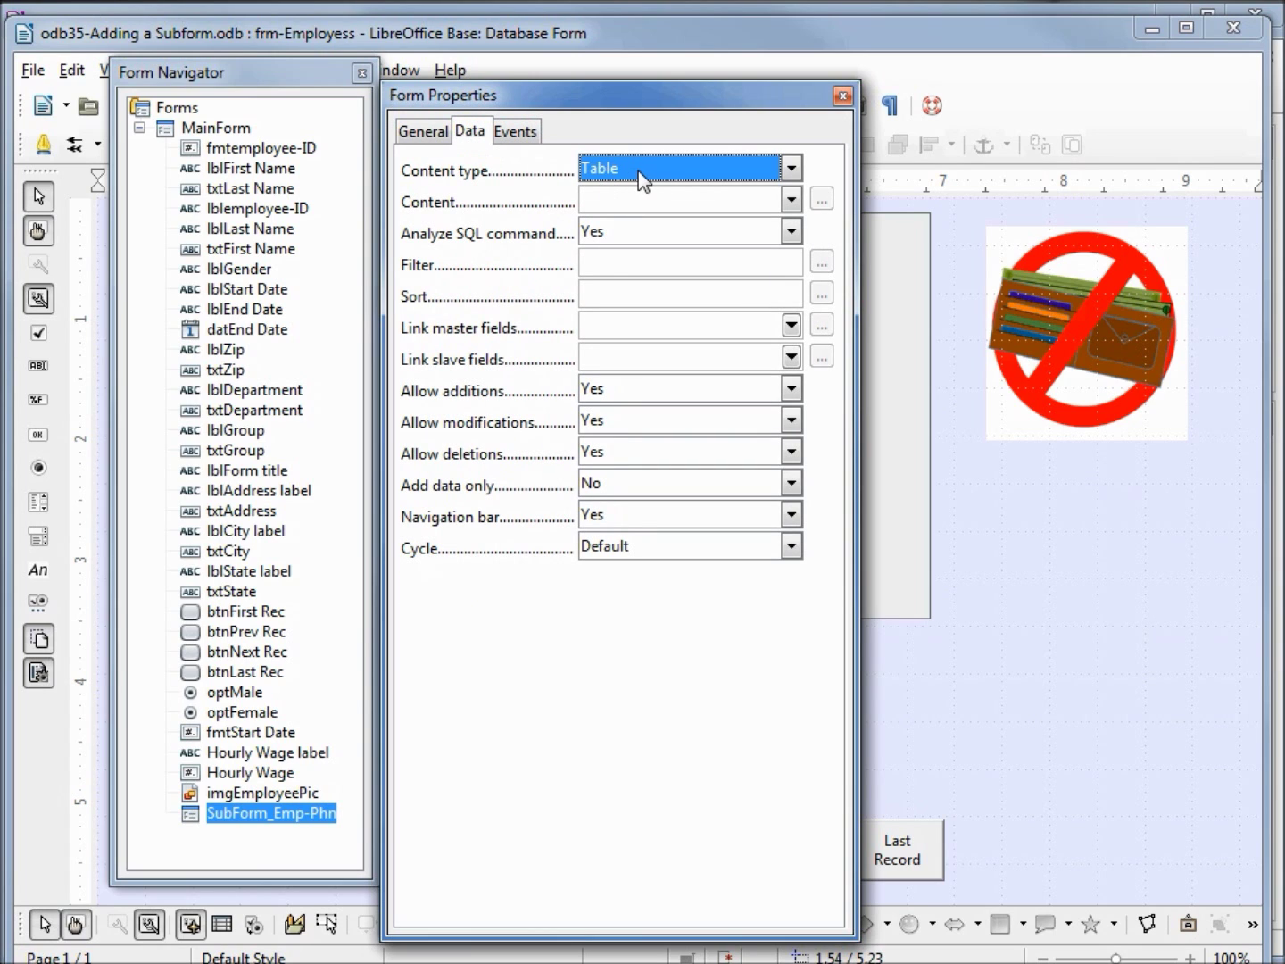
pyautogui.click(791, 202)
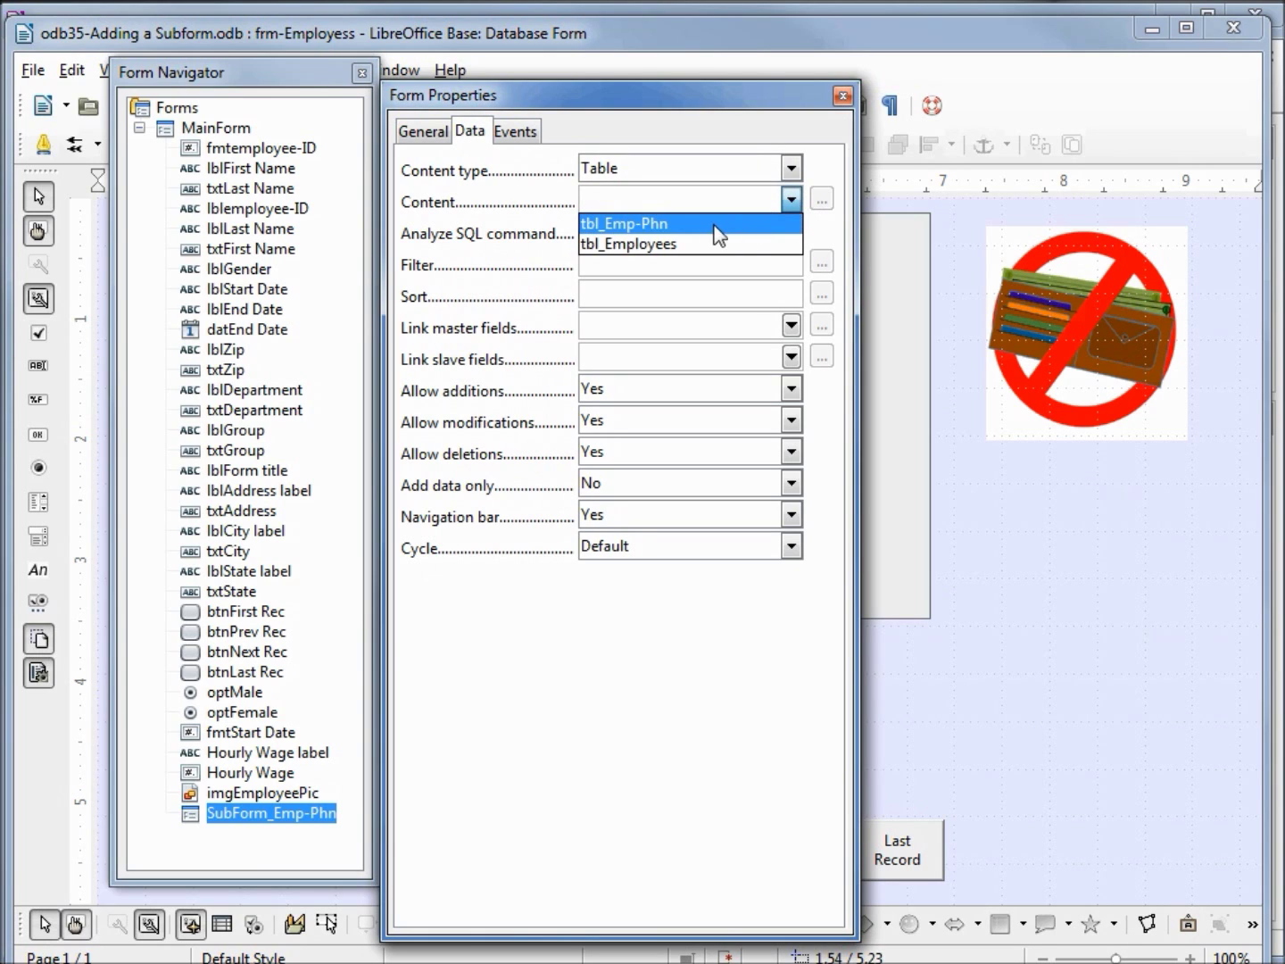
pyautogui.click(661, 225)
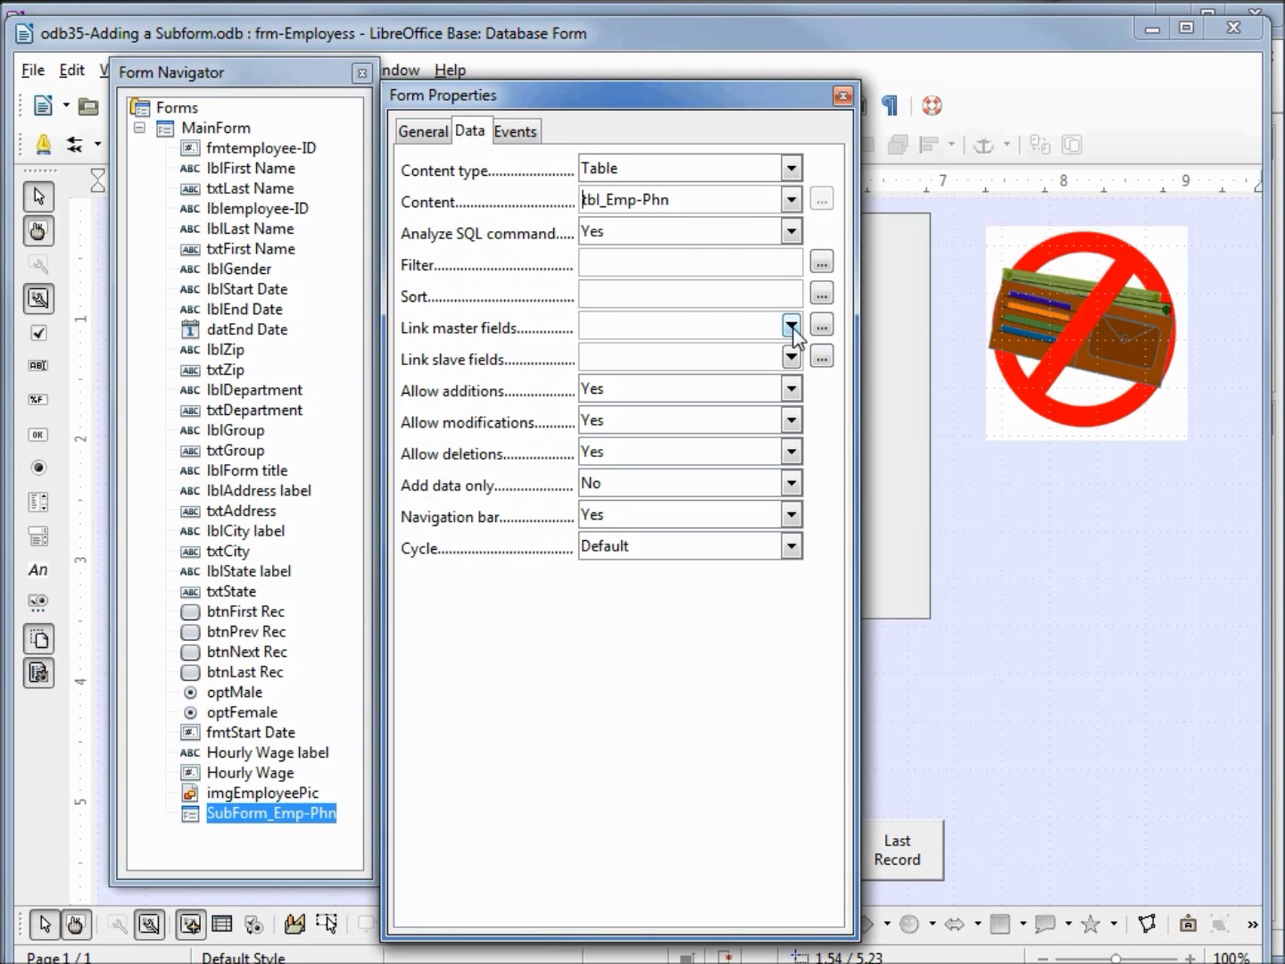
# - Link SubForm_Emp-Phn to the main form by matching employee-ID in tbl_Emp-Phn with employee-ID in tbl_Employees
pyautogui.click(791, 325)
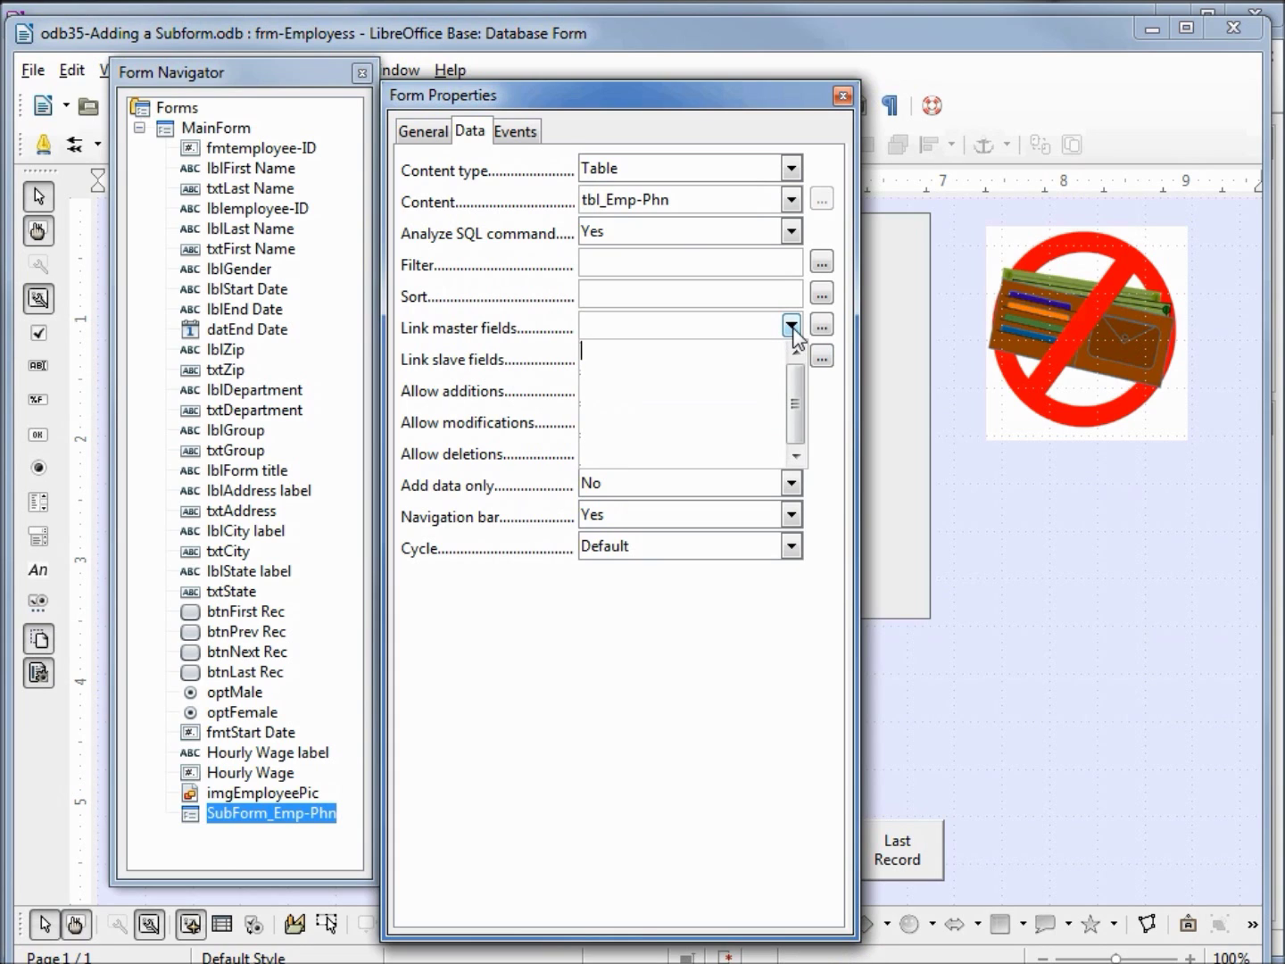
pyautogui.click(791, 327)
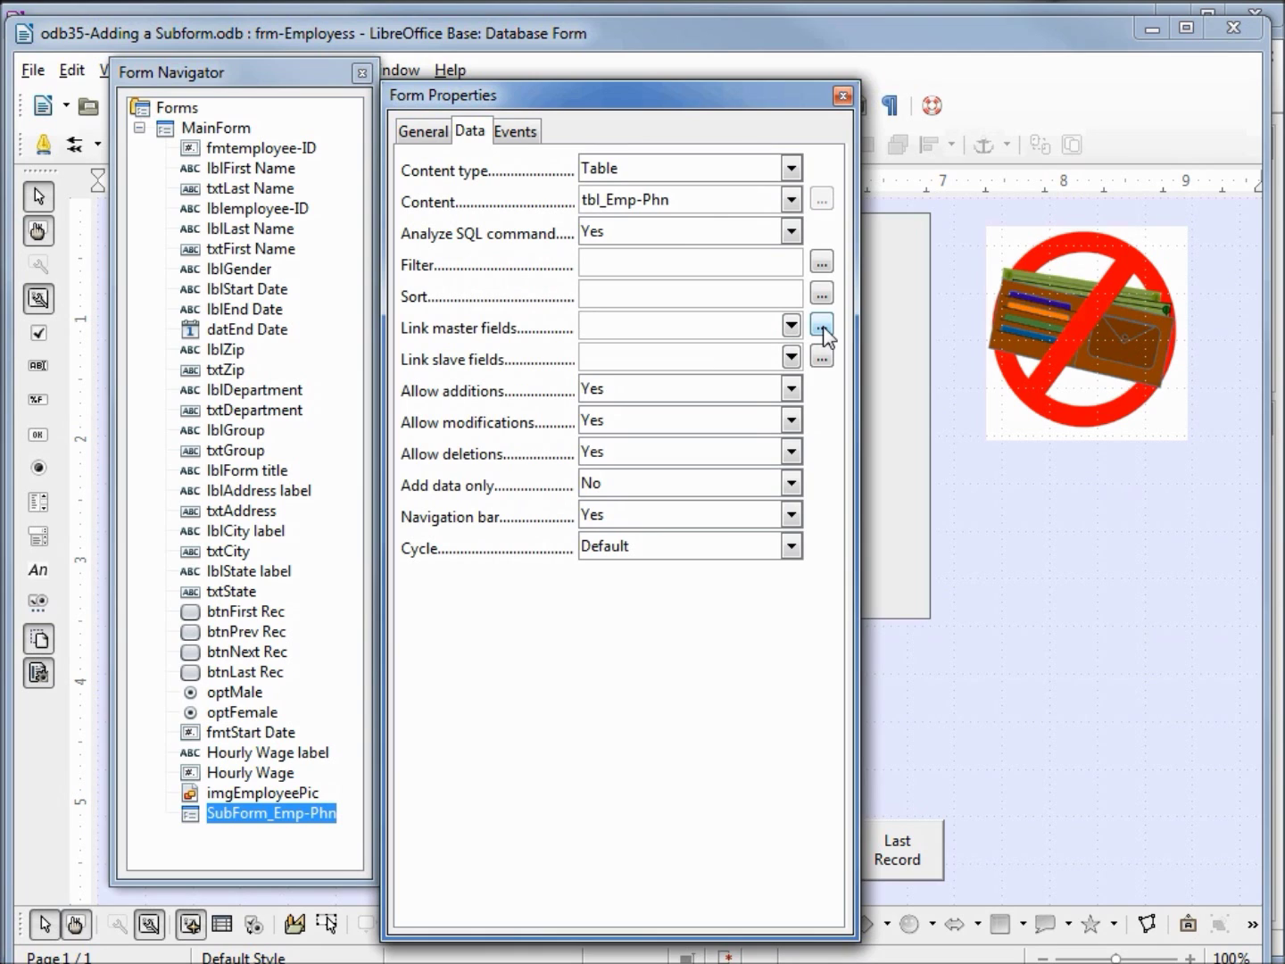
pyautogui.click(822, 326)
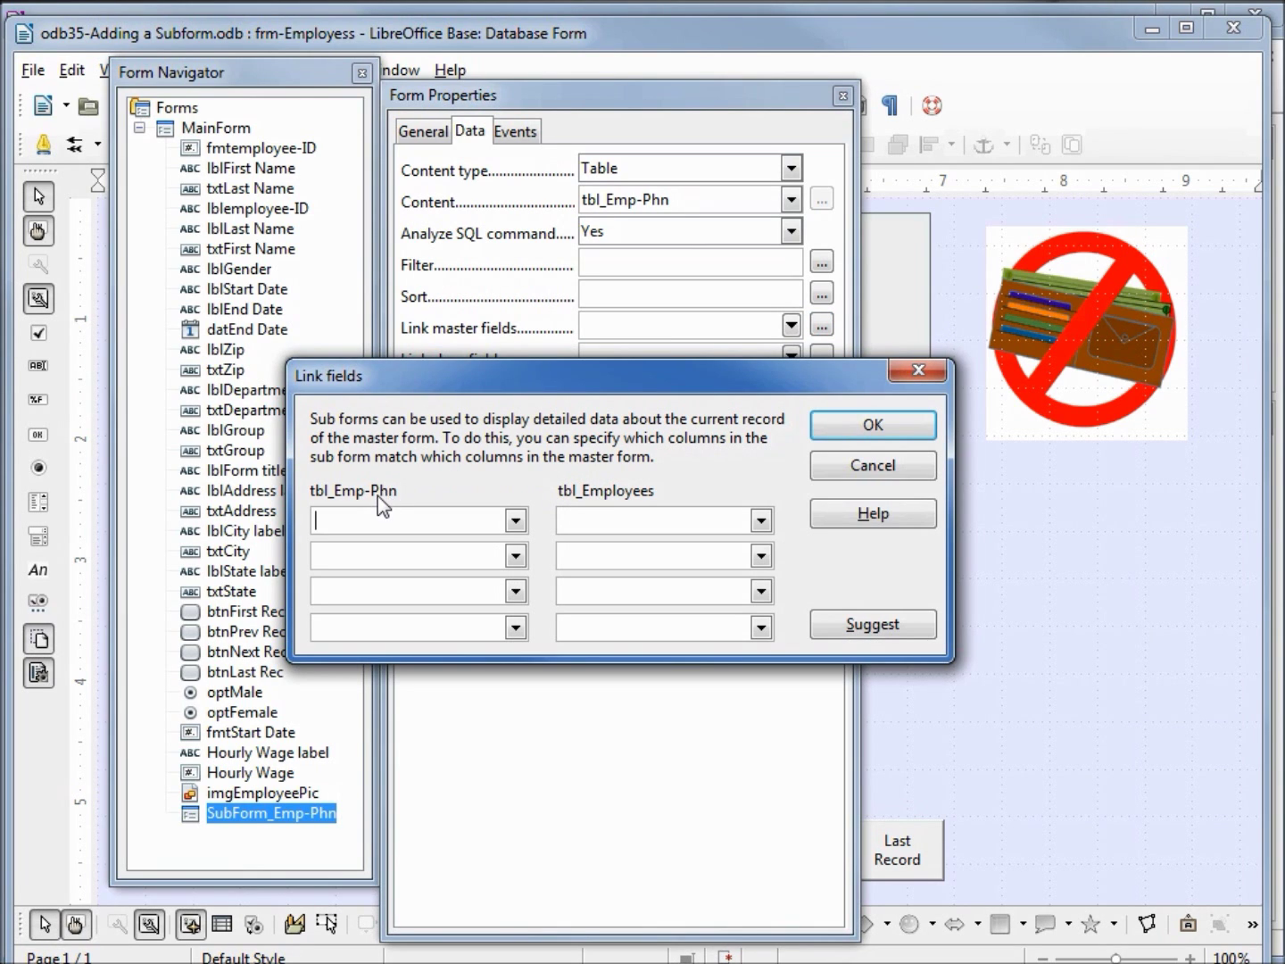
pyautogui.click(761, 521)
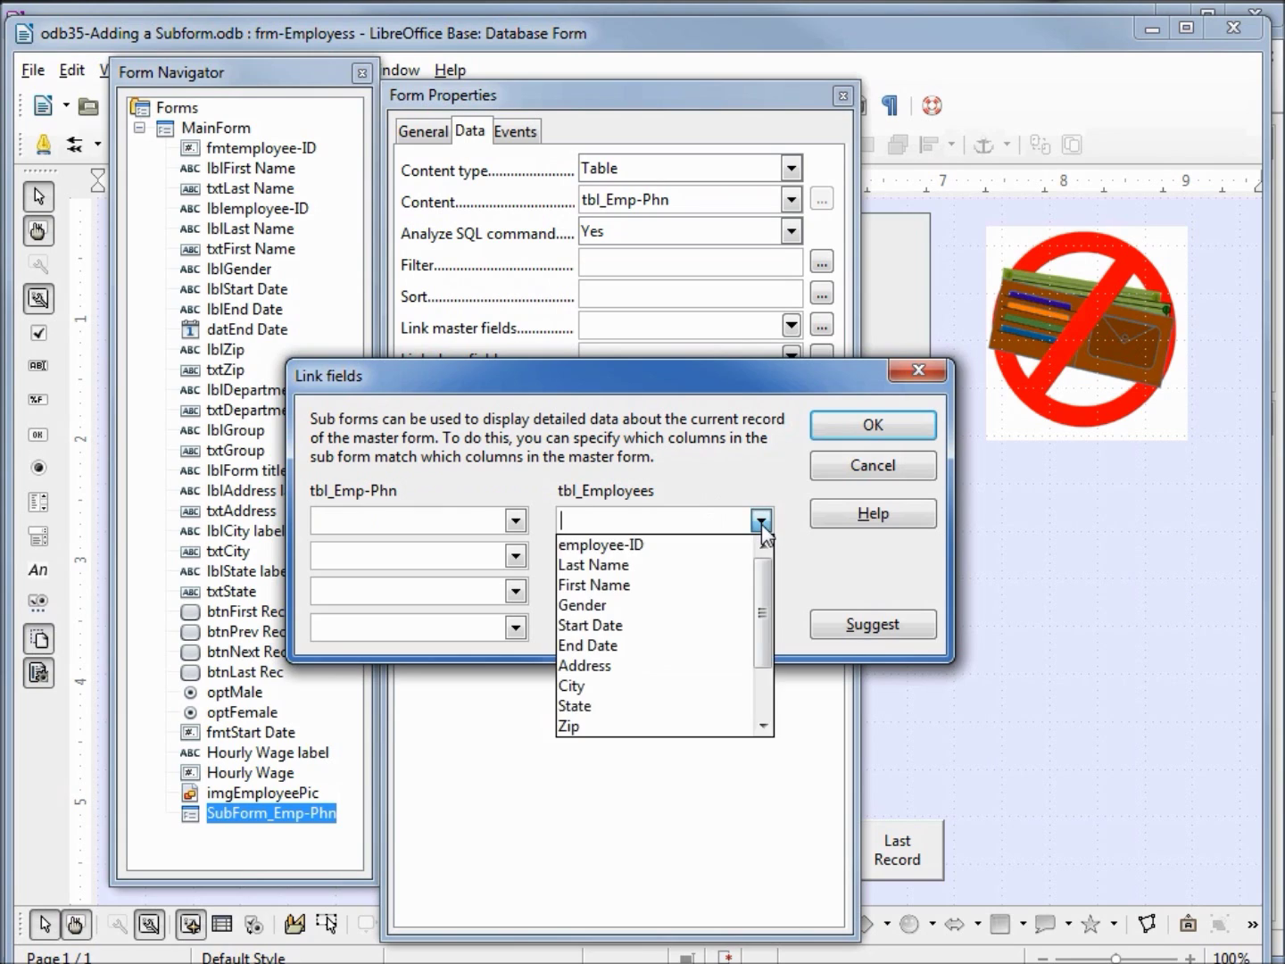
pyautogui.click(704, 545)
pyautogui.click(516, 521)
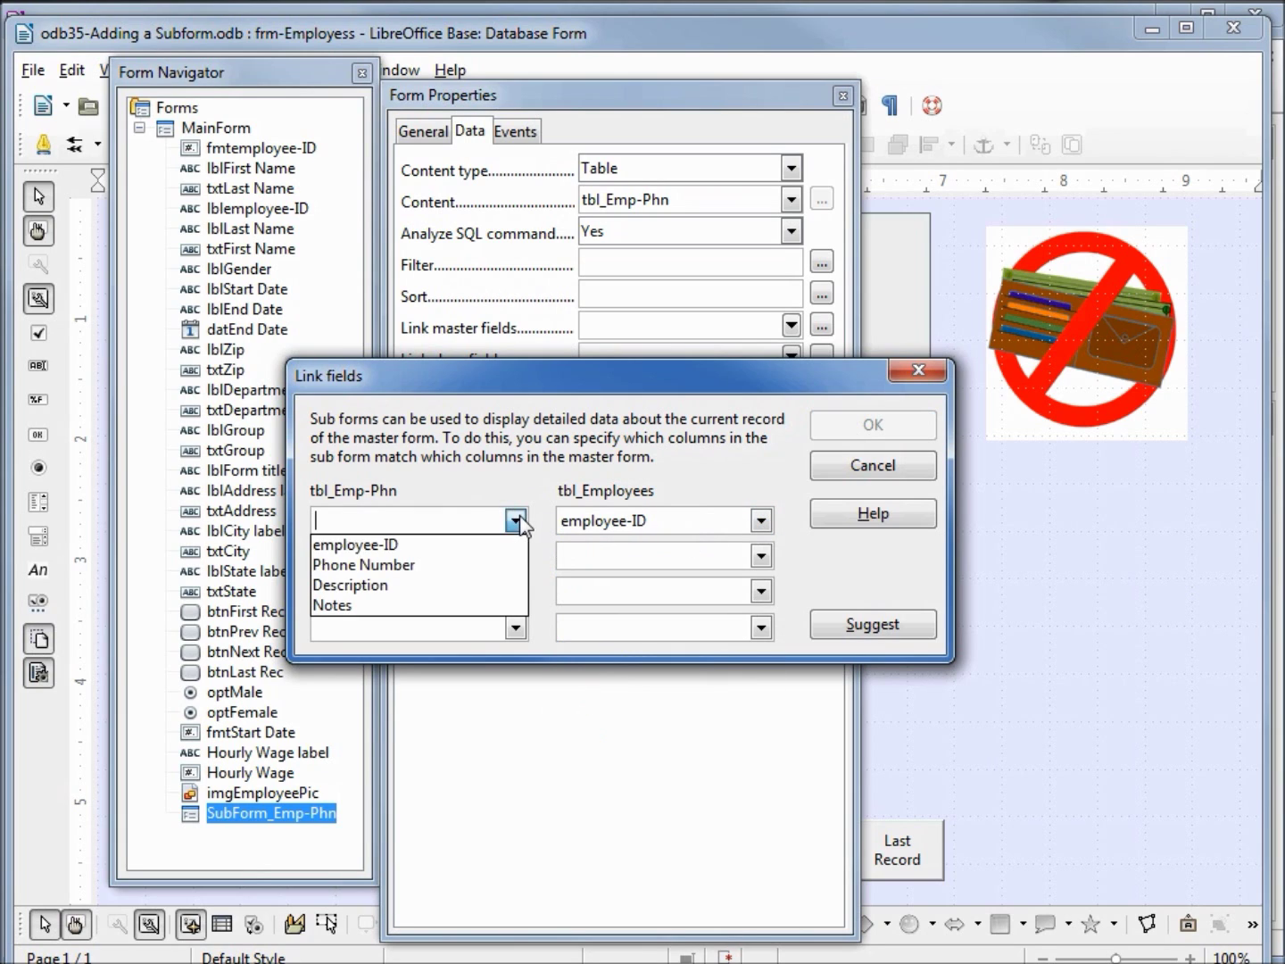
pyautogui.click(487, 545)
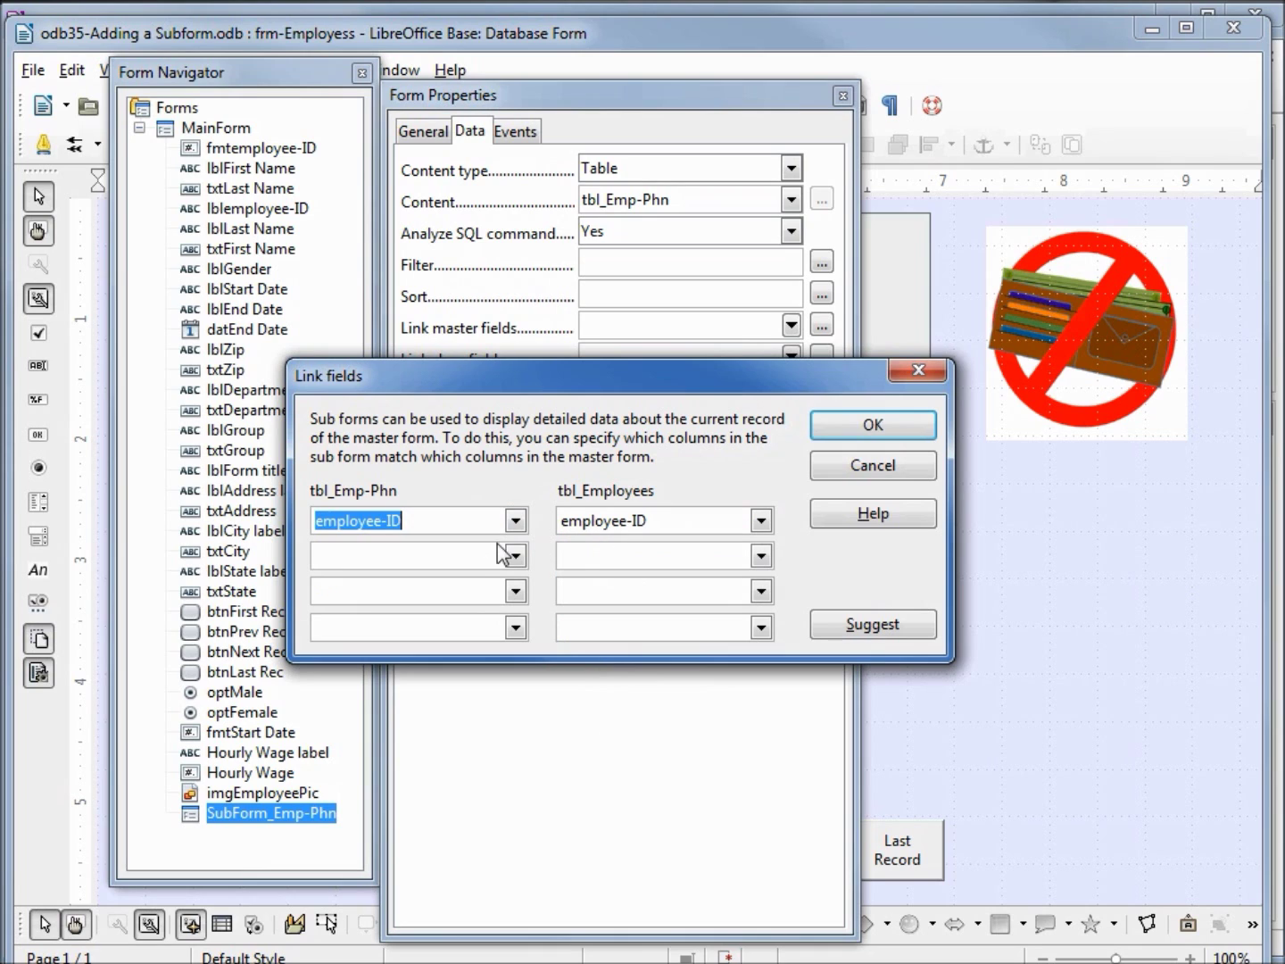
pyautogui.click(893, 429)
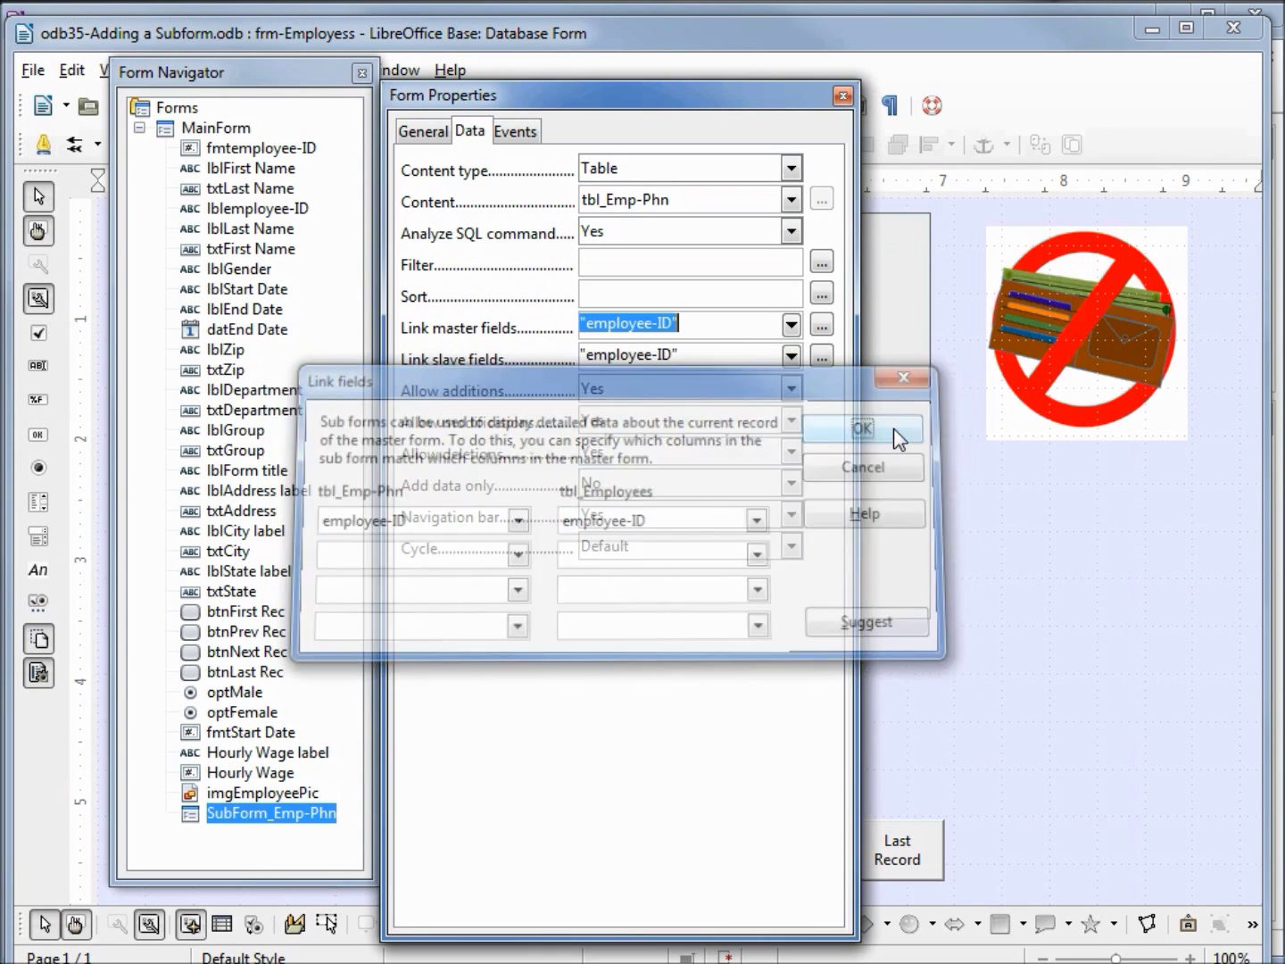
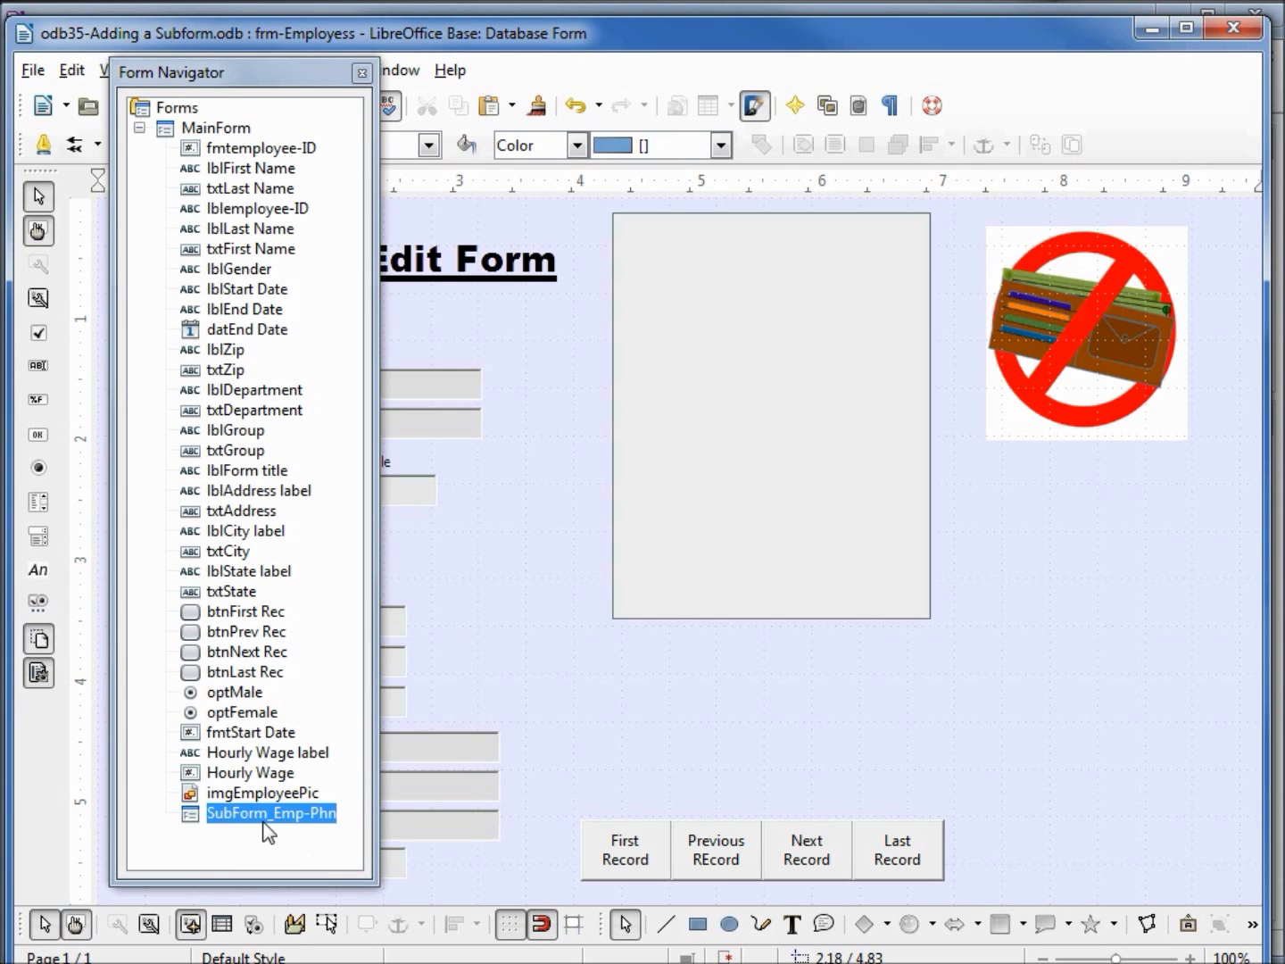
# - Draw a table control in SubForm_Emp-Phn, about 4.7 by 1.4 inches, between the employee picture frame and the record buttons
pyautogui.click(188, 819)
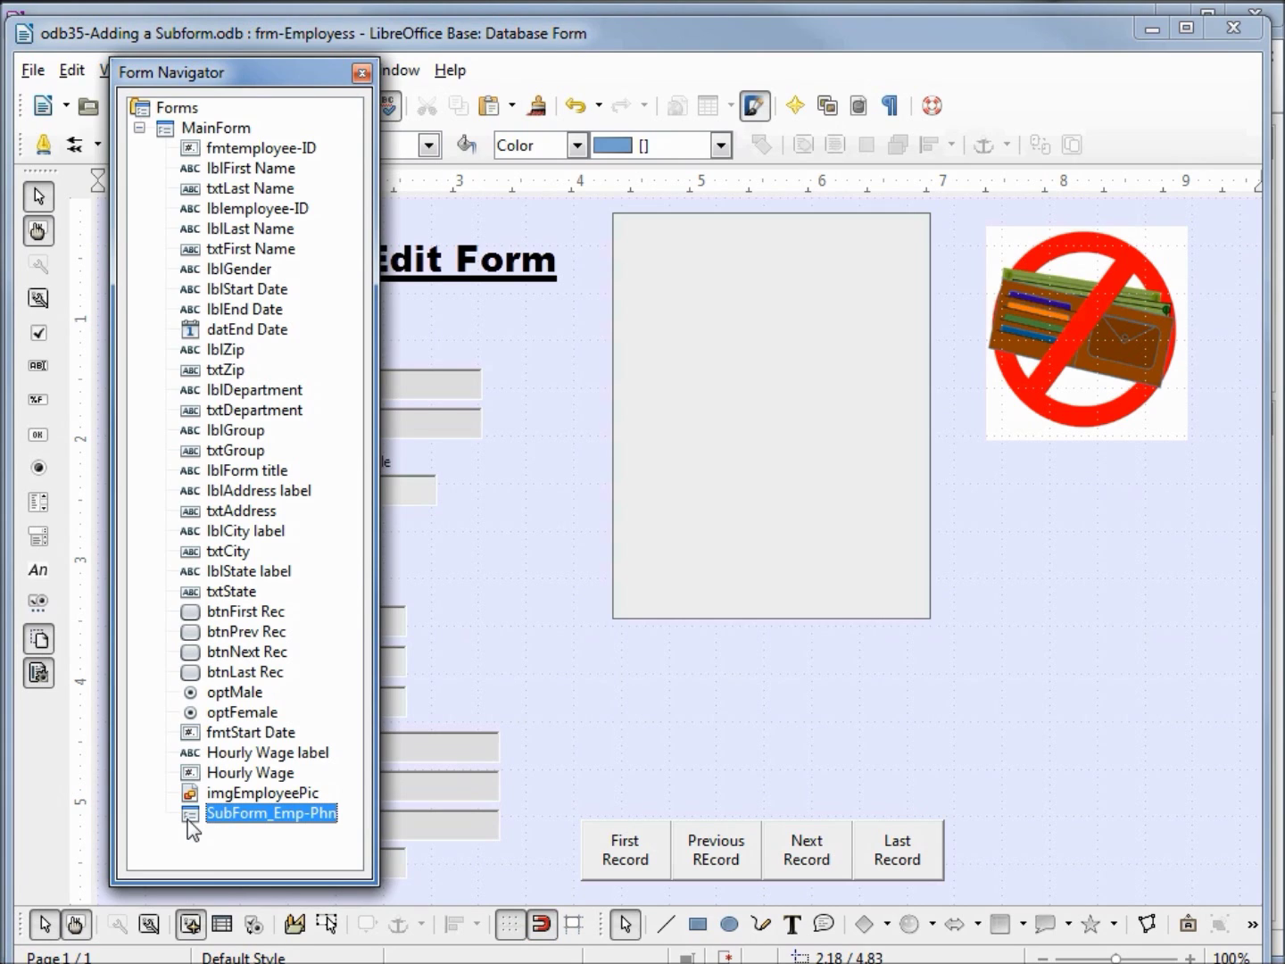
pyautogui.click(38, 606)
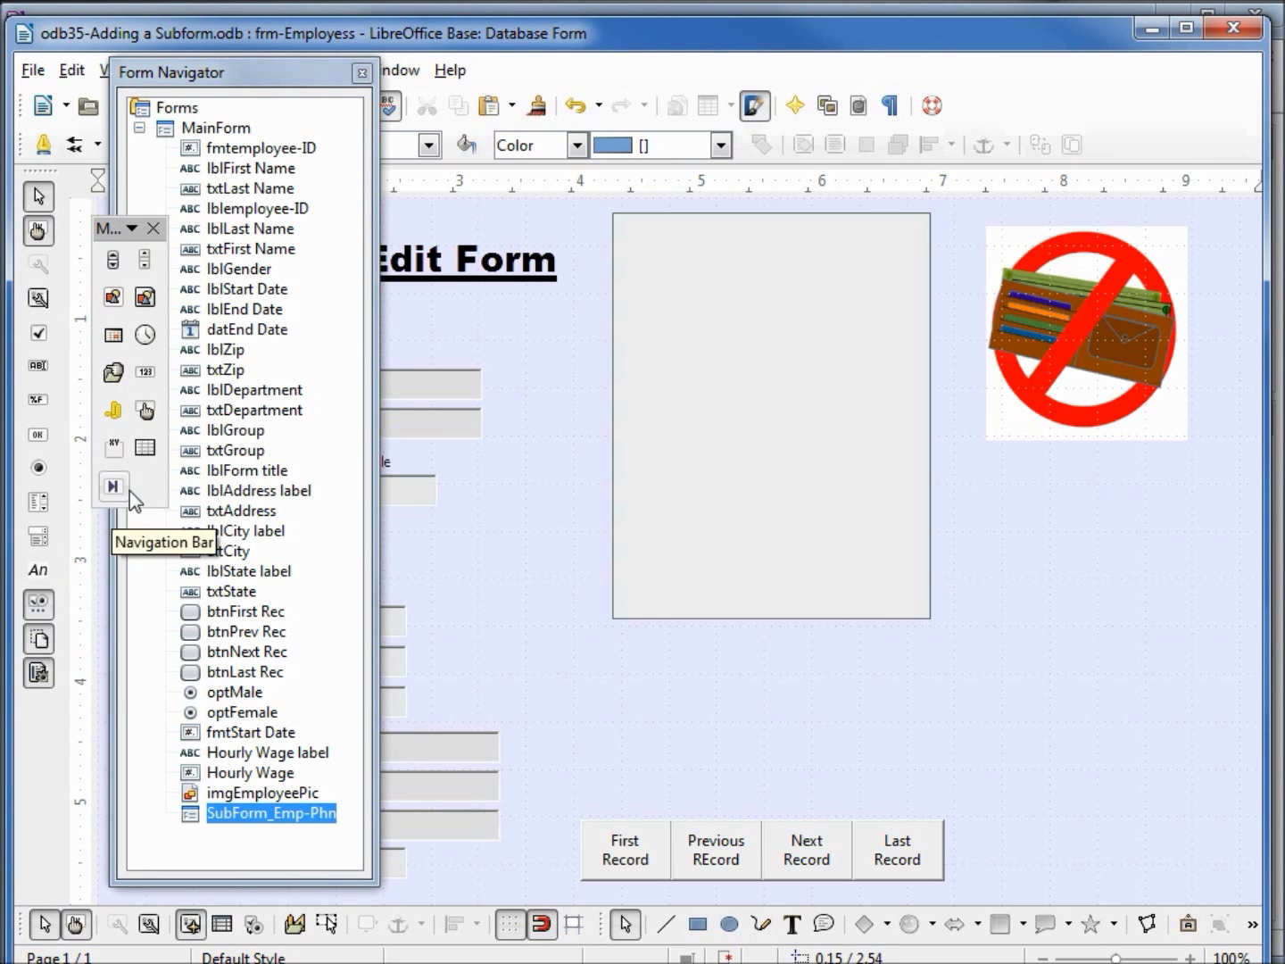
pyautogui.click(147, 453)
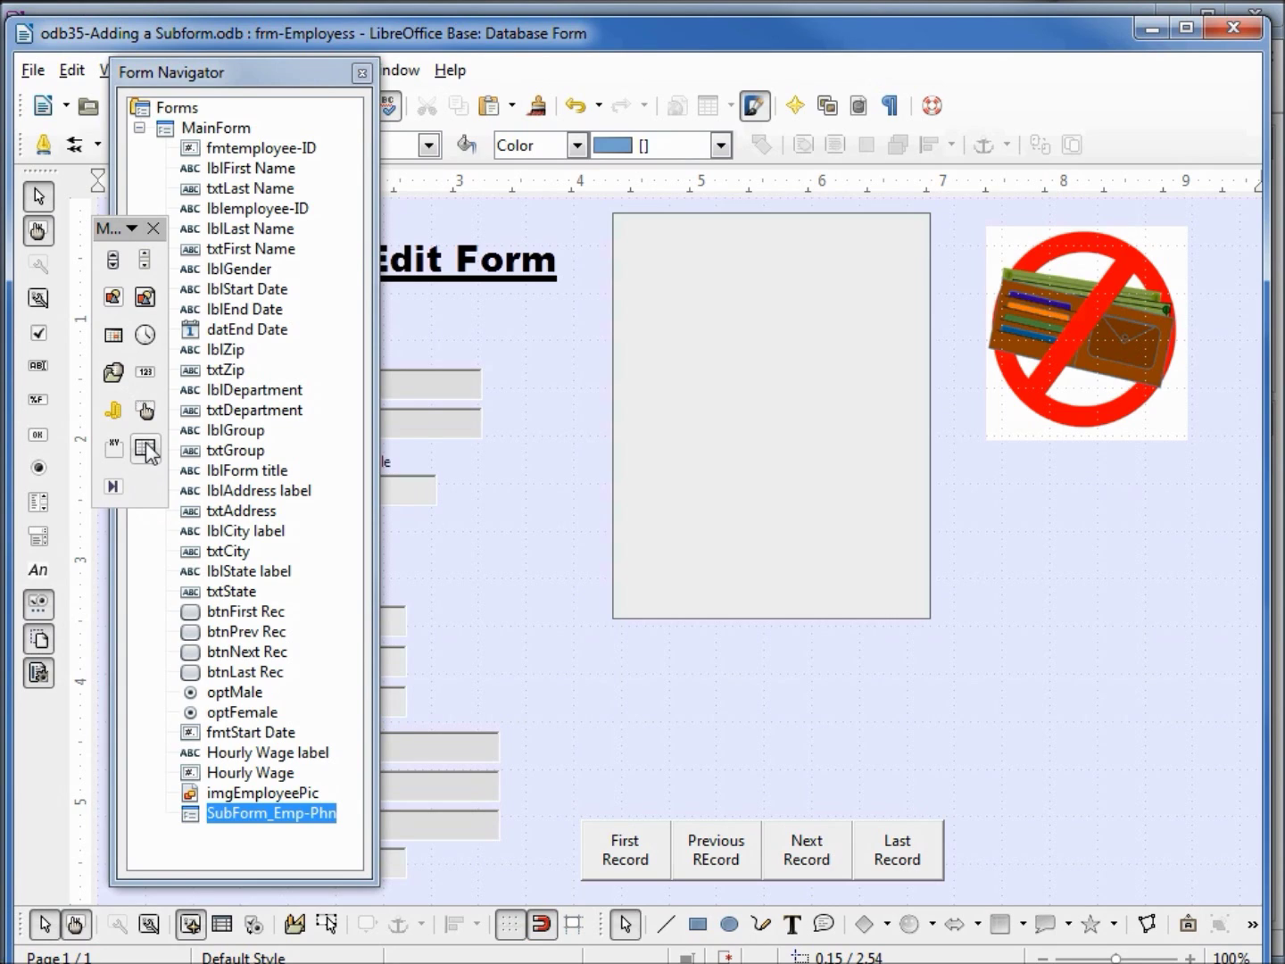
pyautogui.click(147, 446)
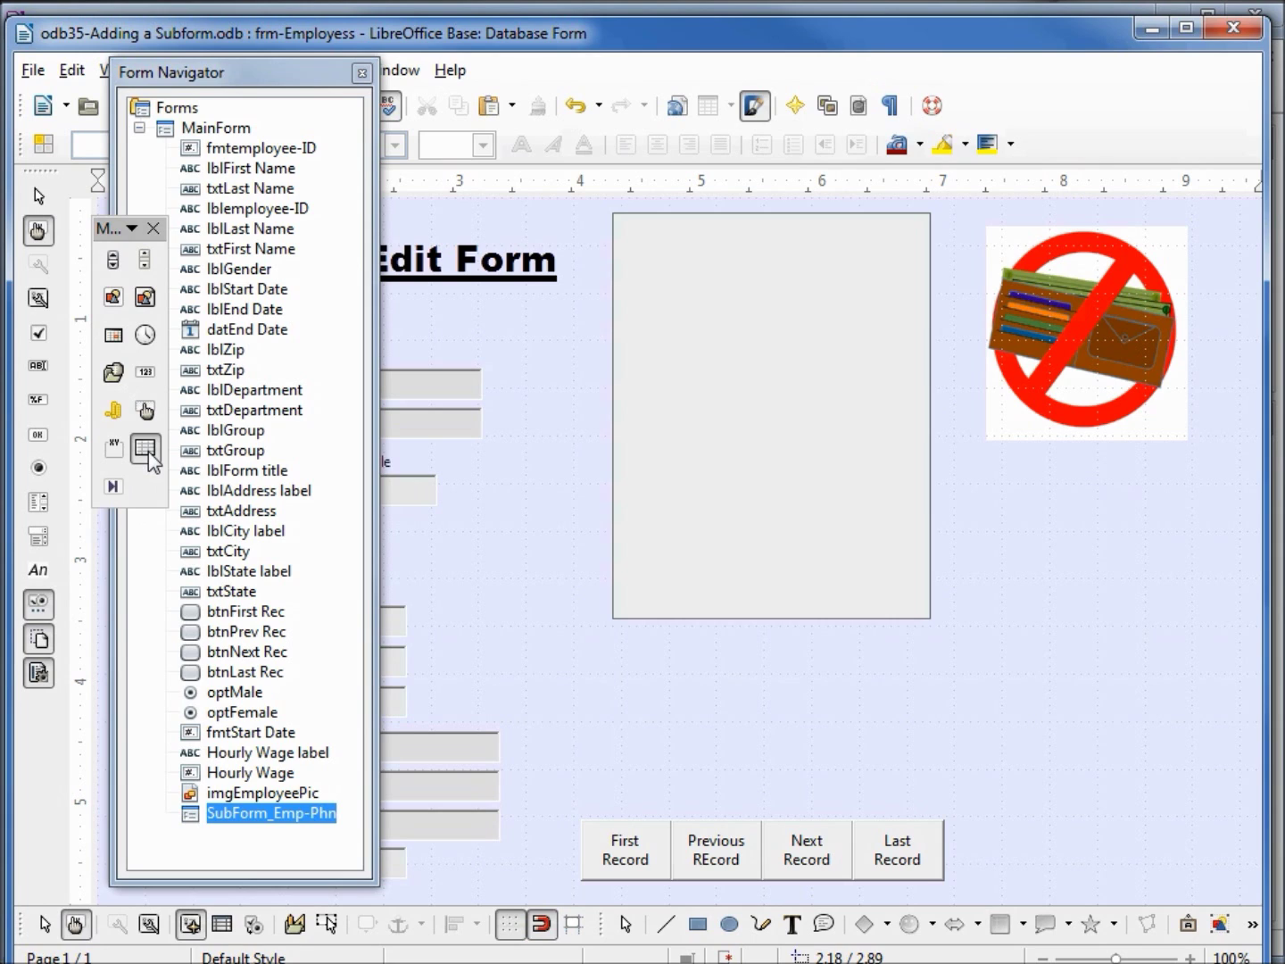
pyautogui.moveTo(542, 641); pyautogui.dragTo(1111, 811)
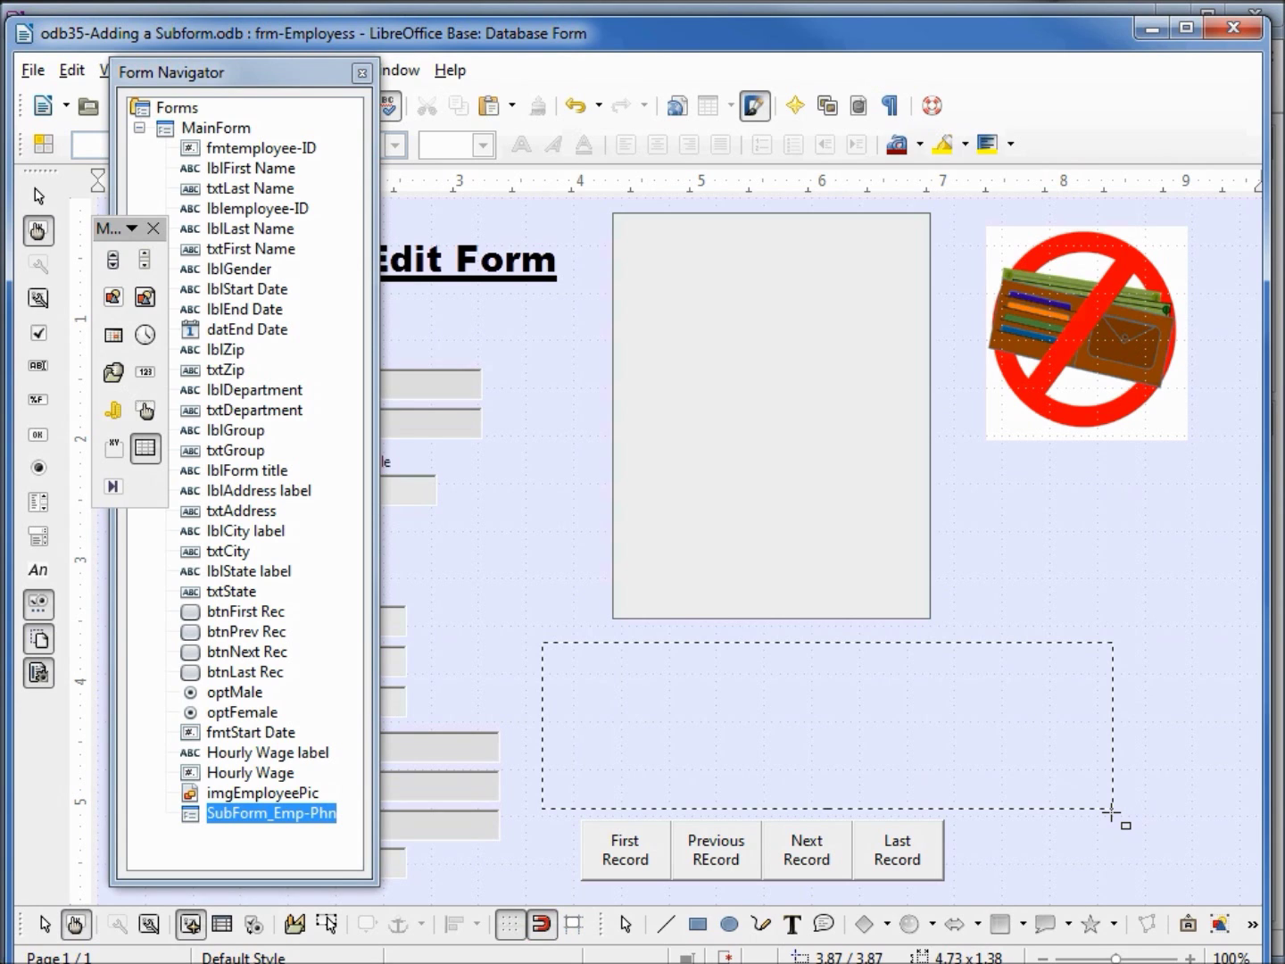
pyautogui.moveTo(1111, 811); pyautogui.dragTo(1112, 812)
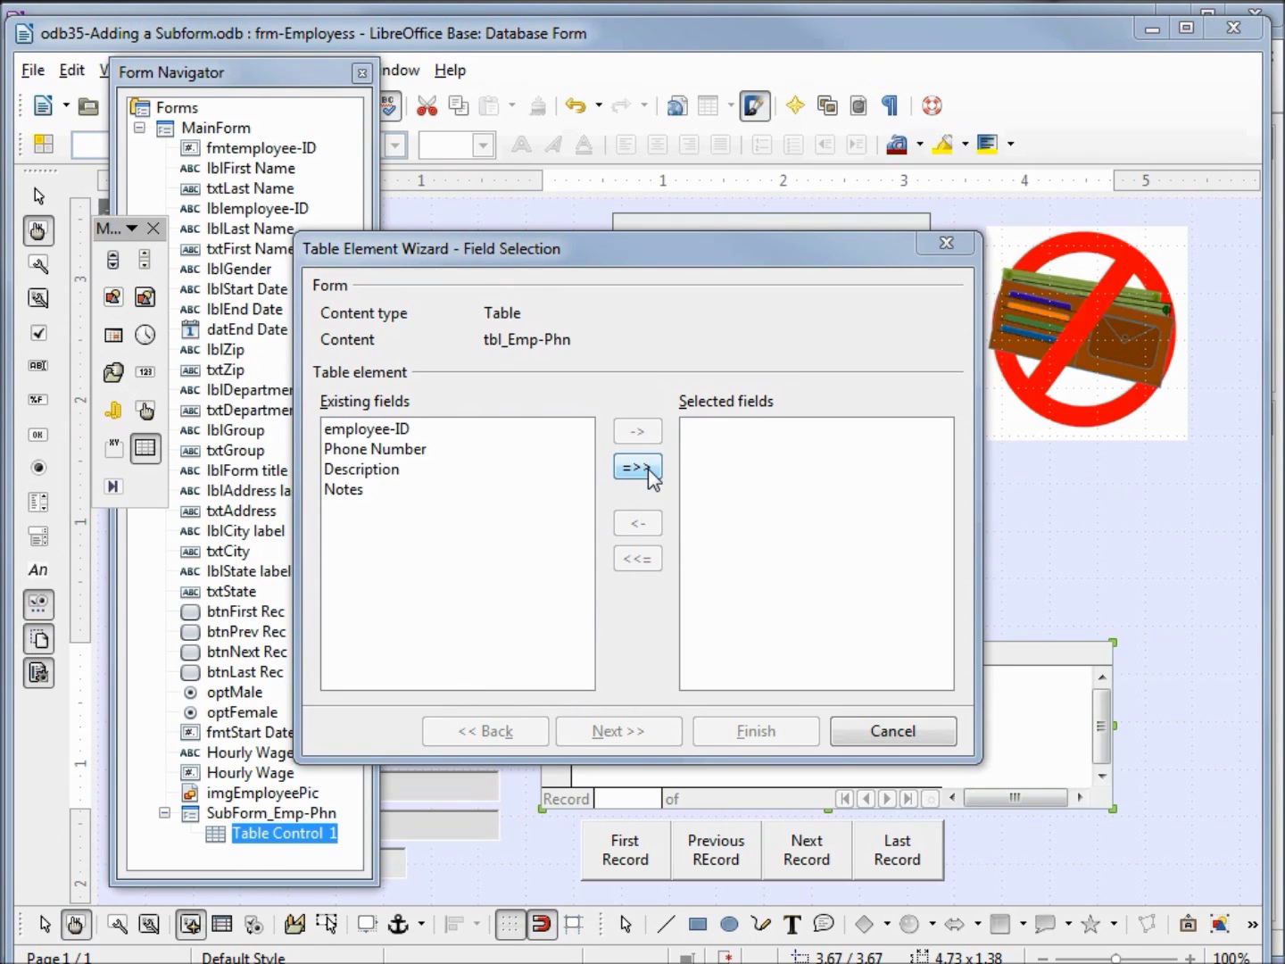
# - Add all tbl_Emp-Phn fields to the table control and widen its Notes and Description columns
pyautogui.click(636, 467)
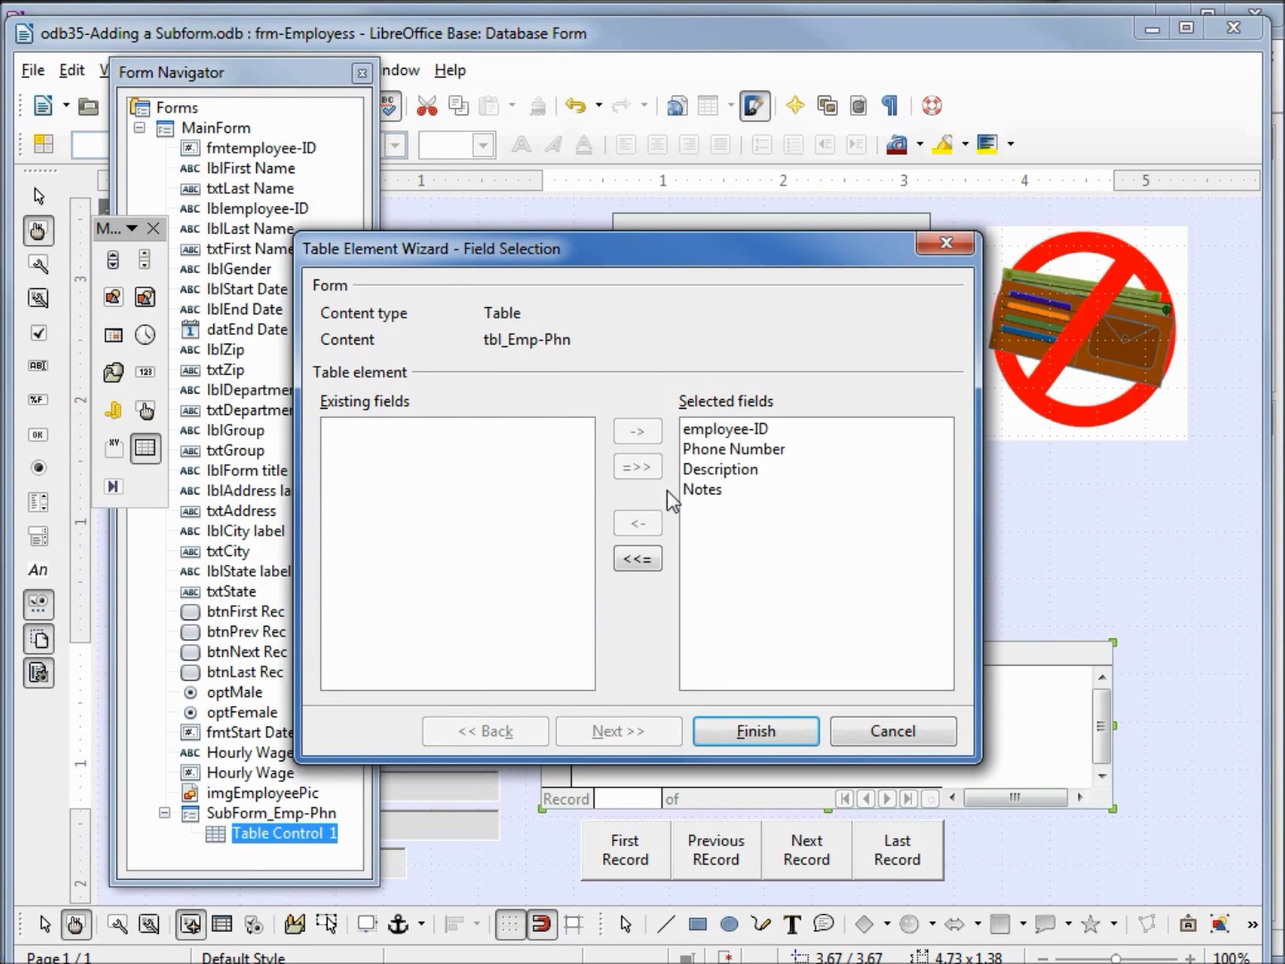
pyautogui.click(761, 732)
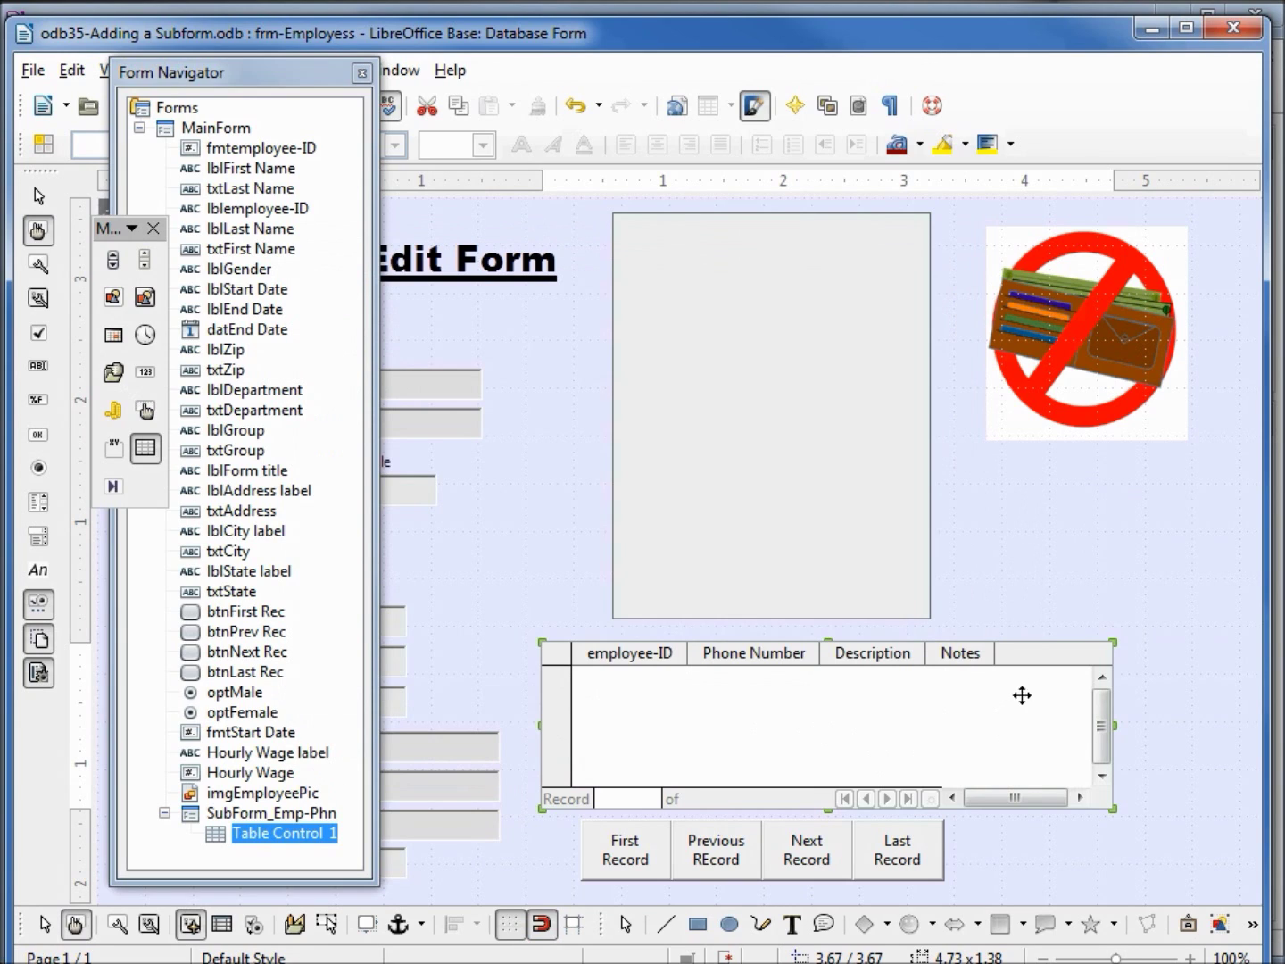
pyautogui.moveTo(994, 651); pyautogui.dragTo(1084, 651)
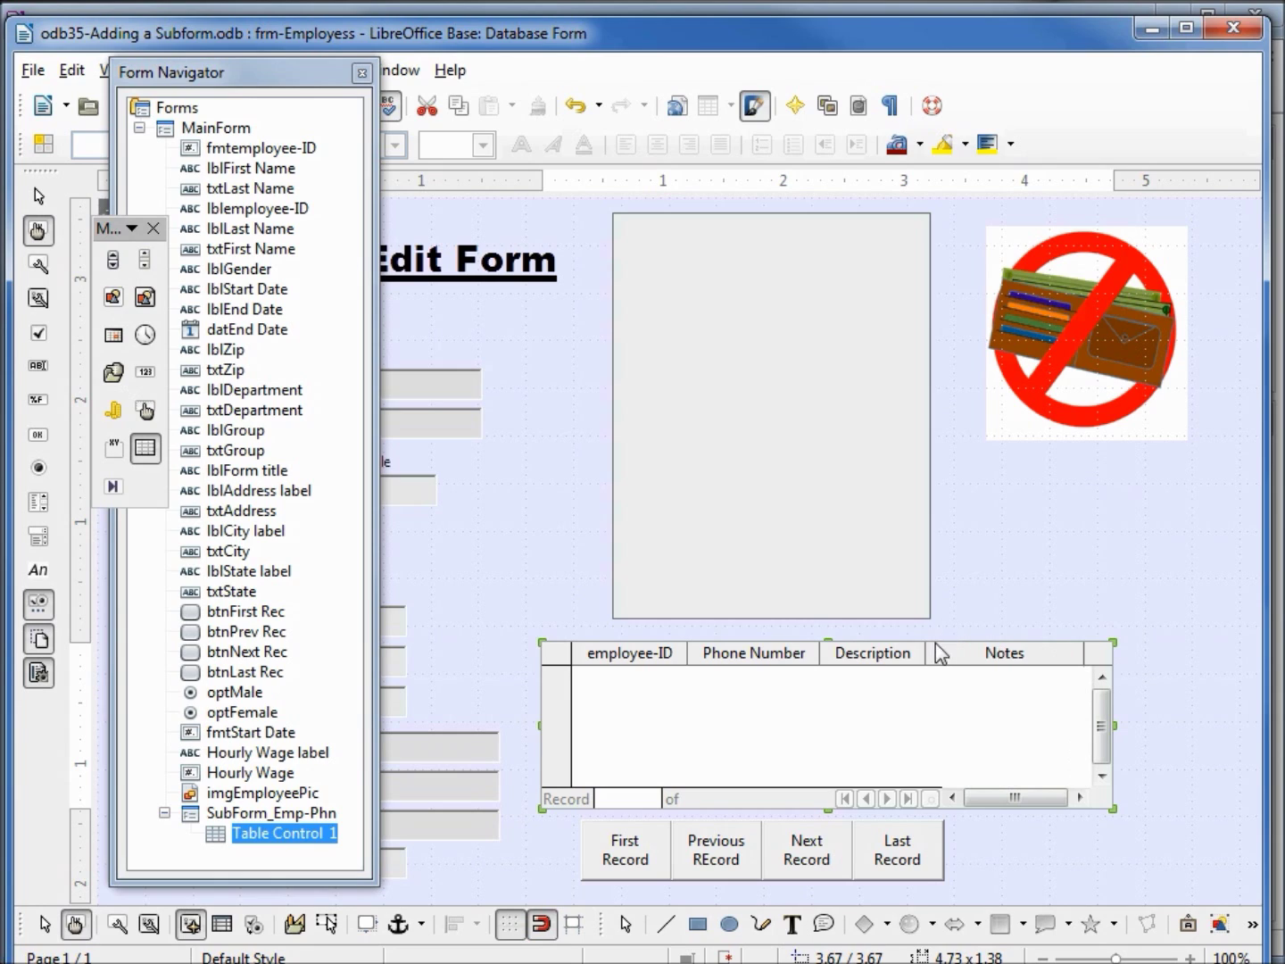
pyautogui.moveTo(926, 650); pyautogui.dragTo(973, 650)
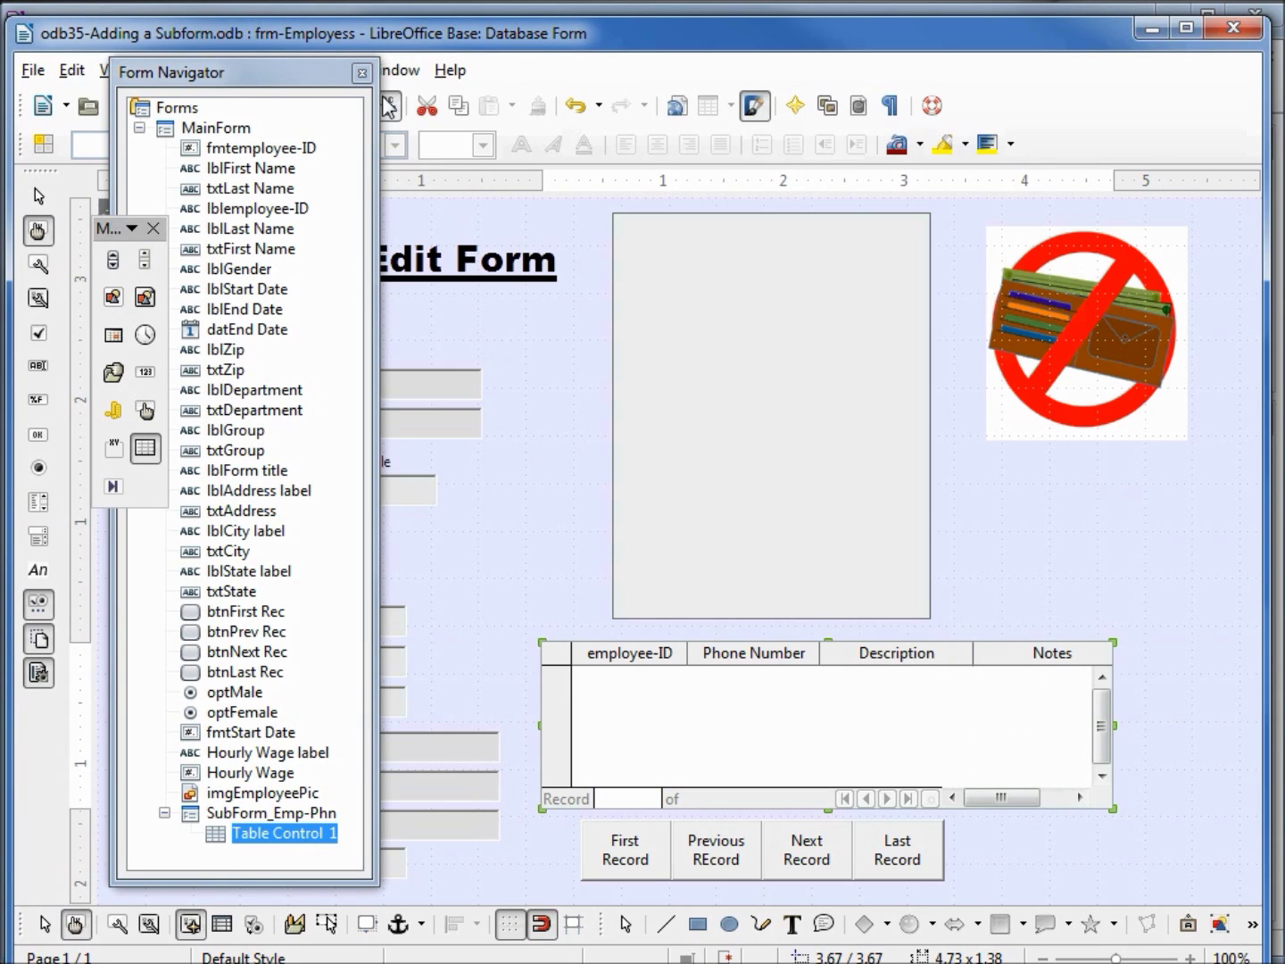
# - Close the Form Navigator and the additional controls palette, and switch the form out of design mode
pyautogui.click(363, 73)
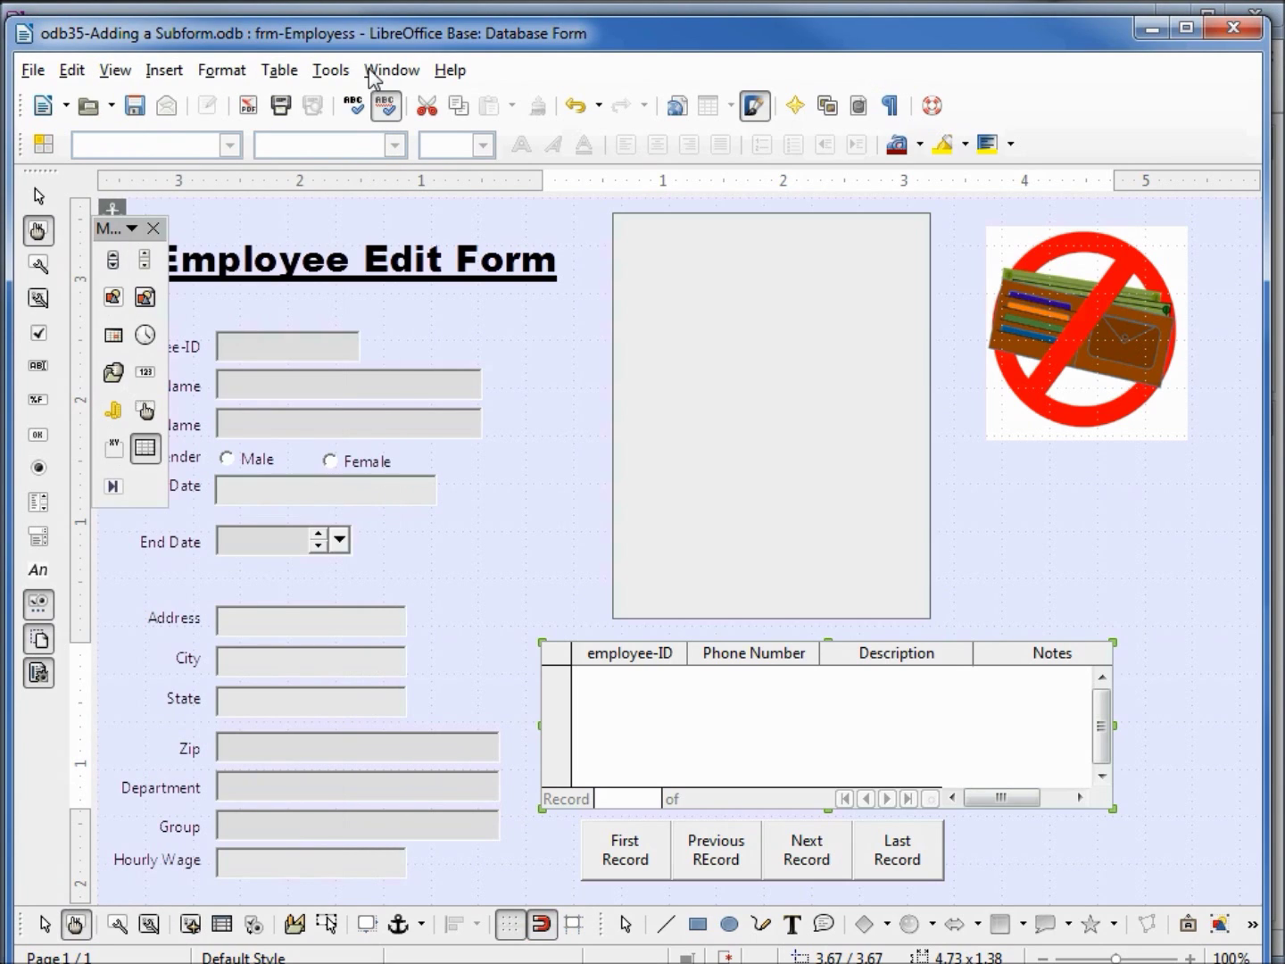
pyautogui.click(152, 229)
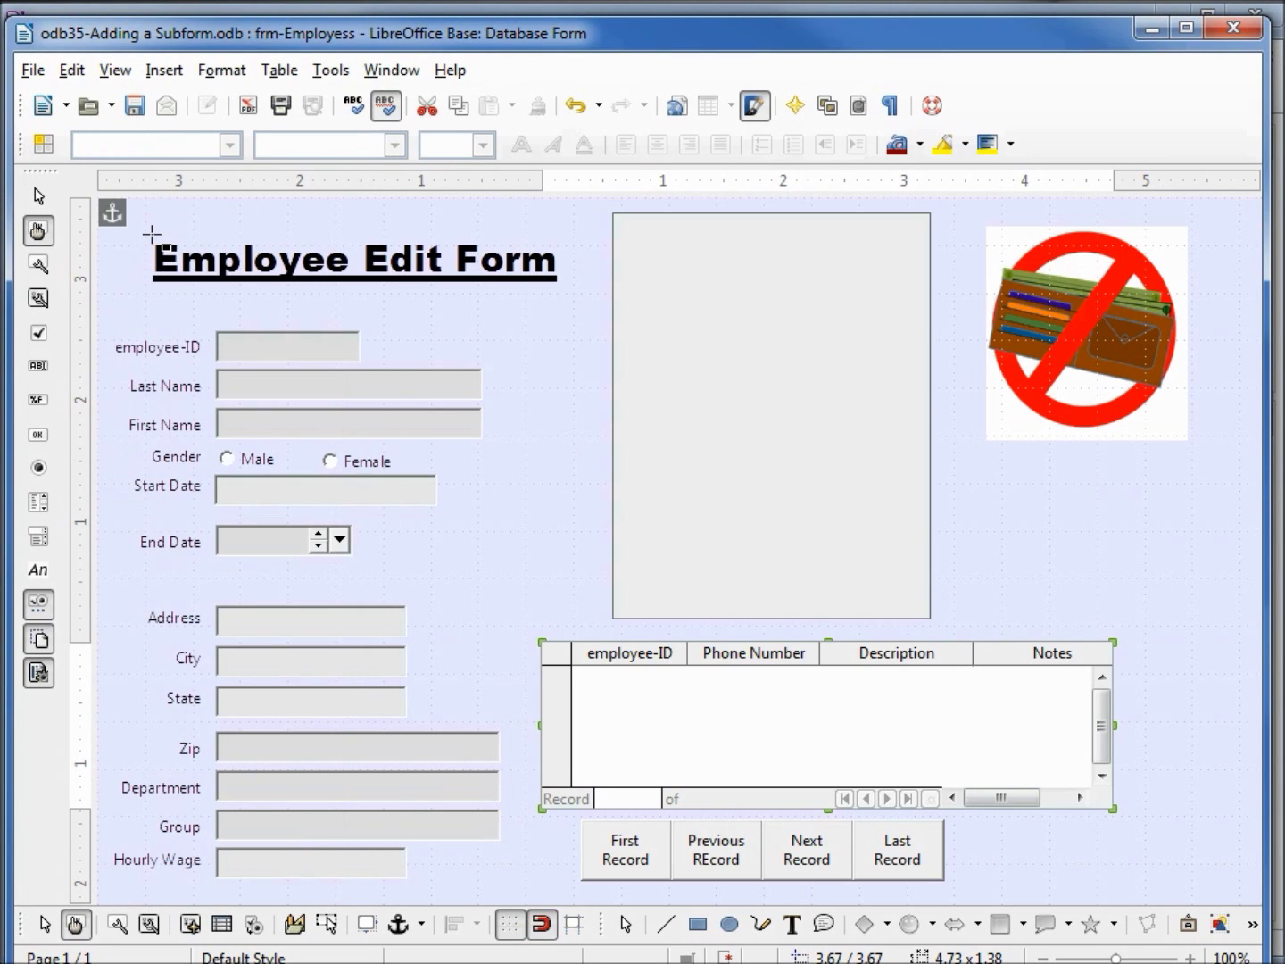
pyautogui.click(75, 928)
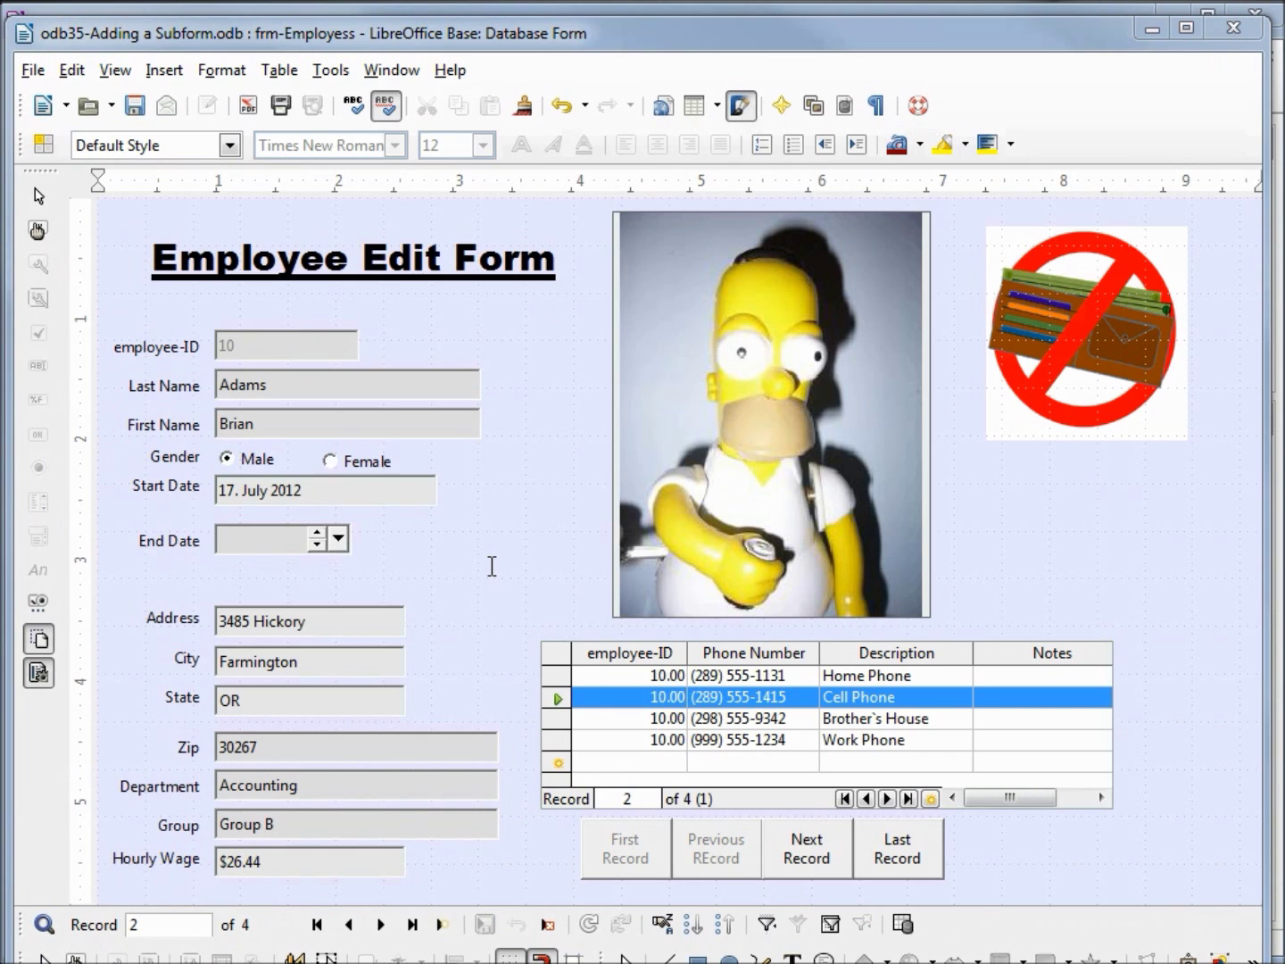
# - Browse forward and back through the employee records to check the subform's phone entries, and select the second phone row of the third employee record
pyautogui.click(823, 846)
pyautogui.click(823, 846)
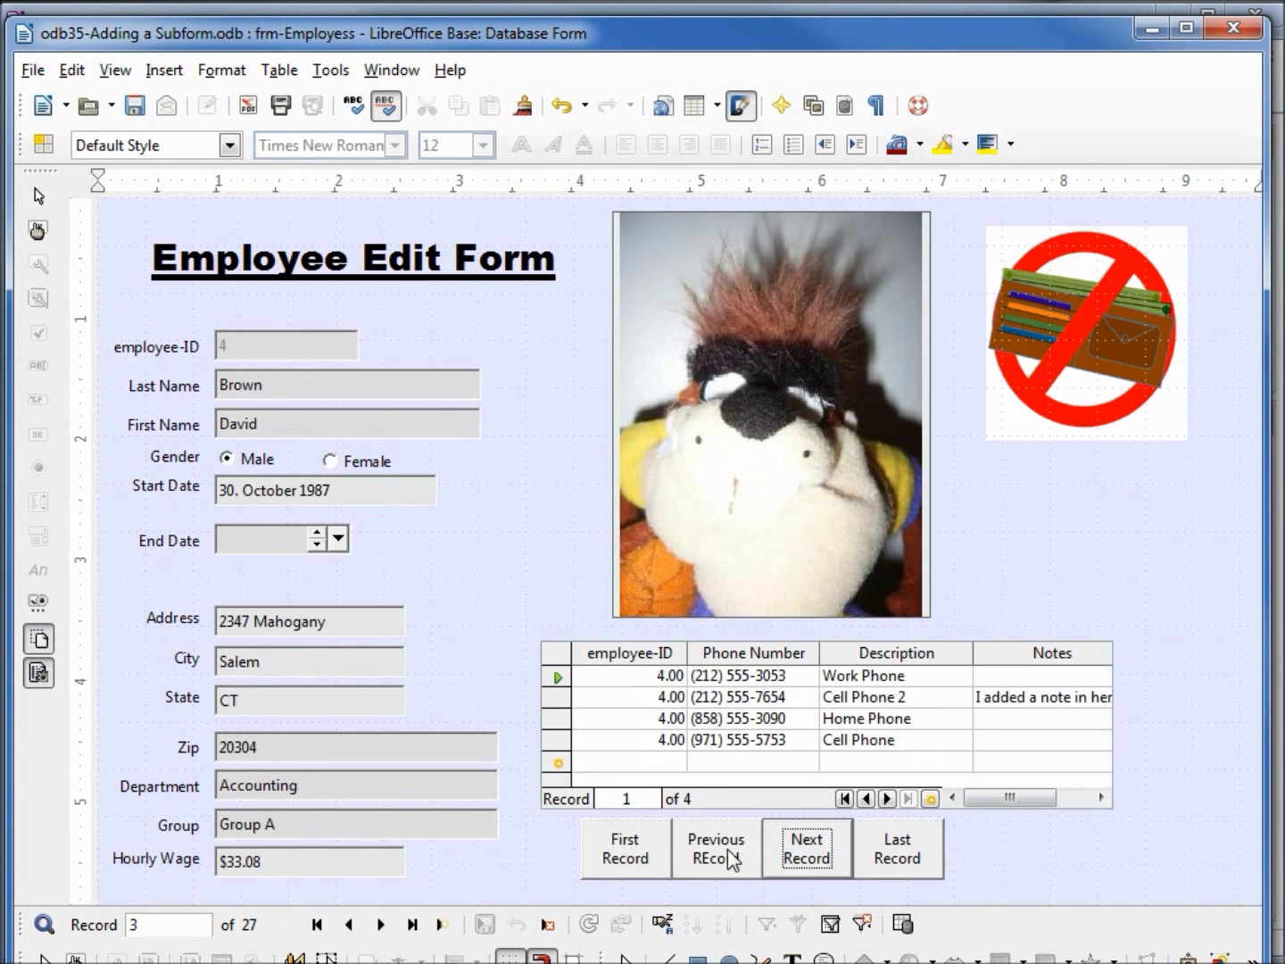
pyautogui.click(714, 853)
pyautogui.click(728, 858)
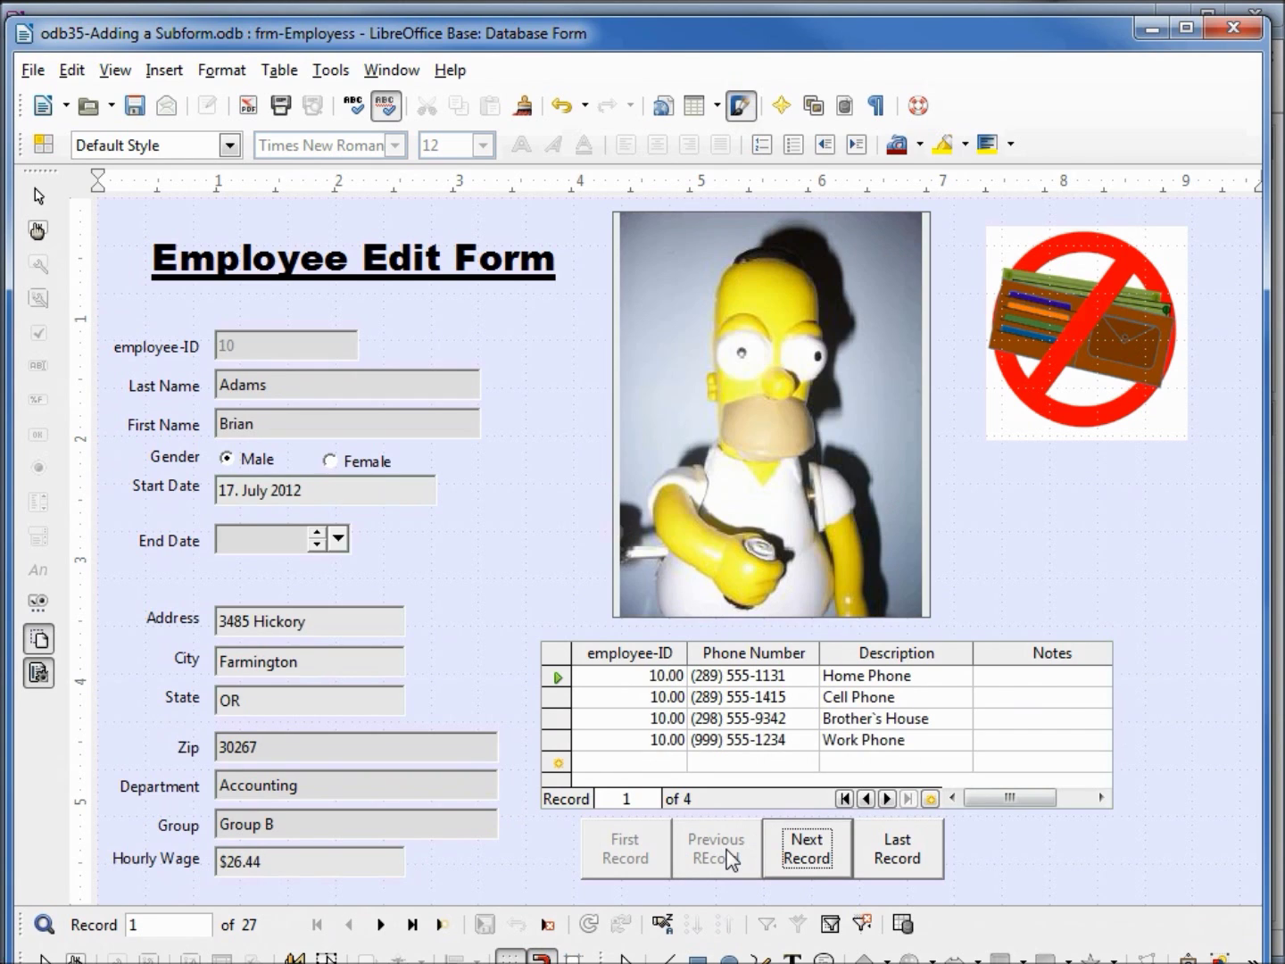
pyautogui.click(382, 925)
pyautogui.click(381, 925)
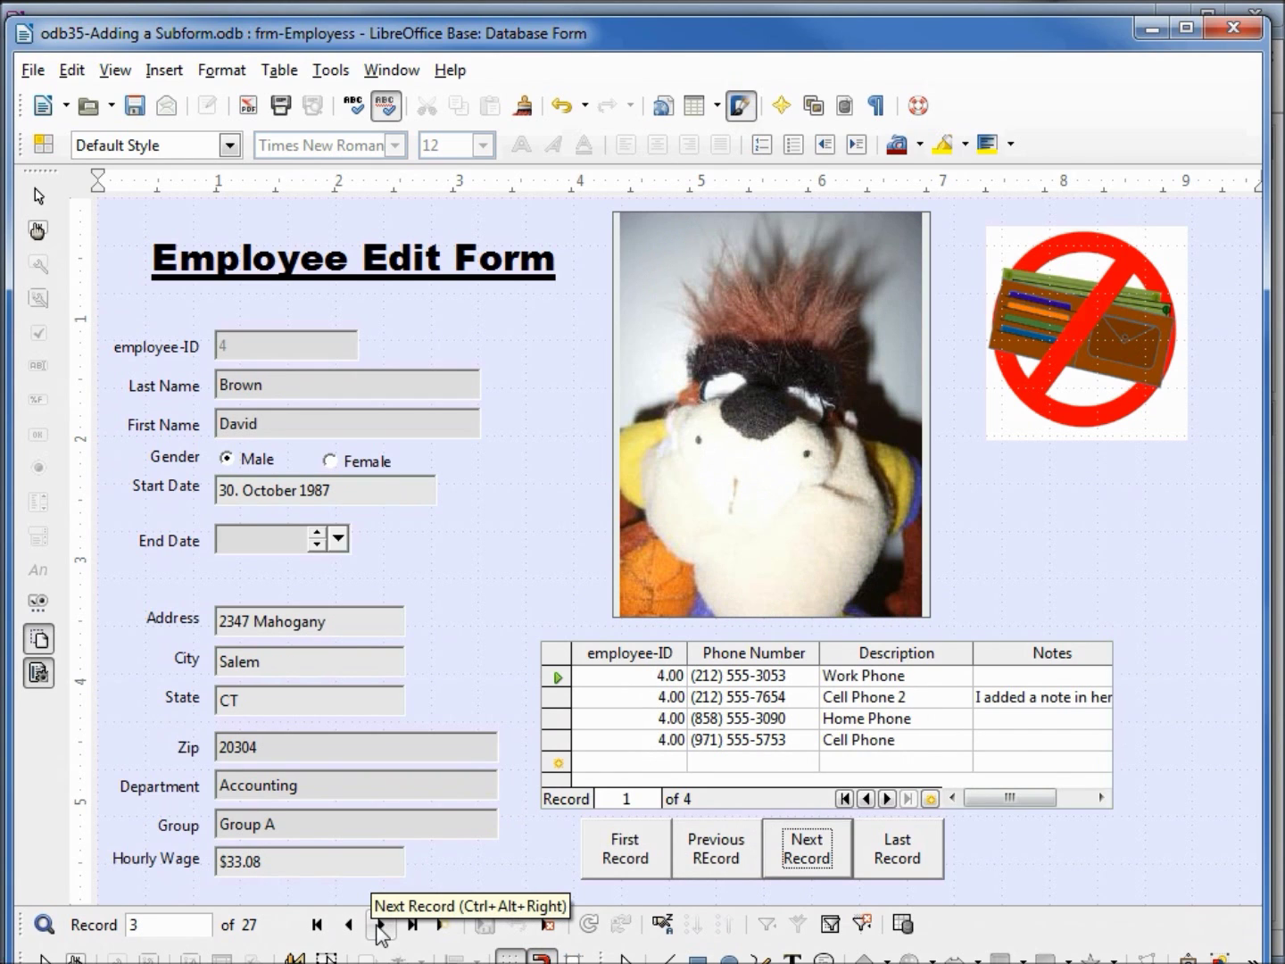
pyautogui.click(378, 925)
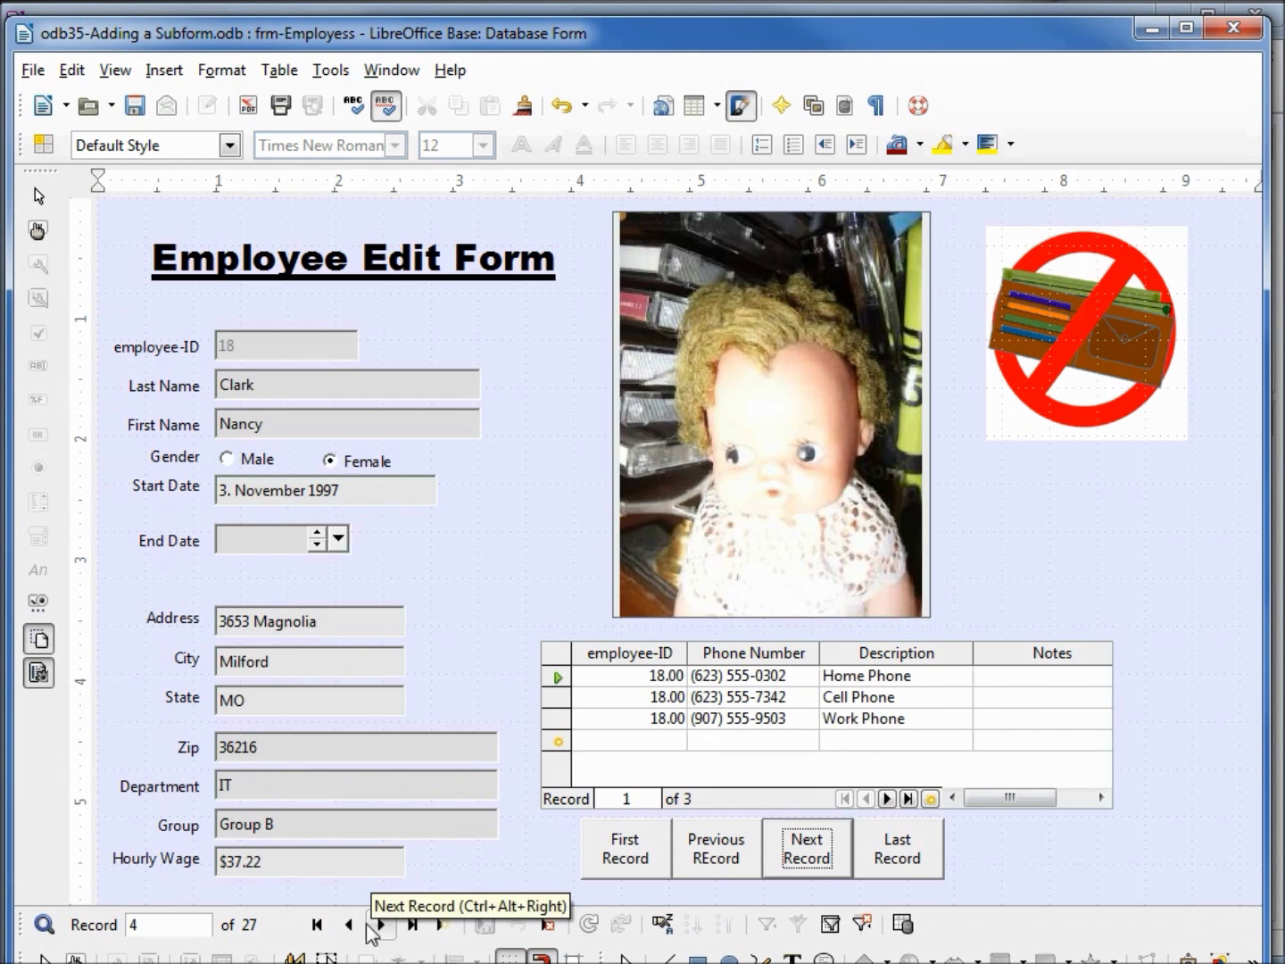
pyautogui.click(354, 925)
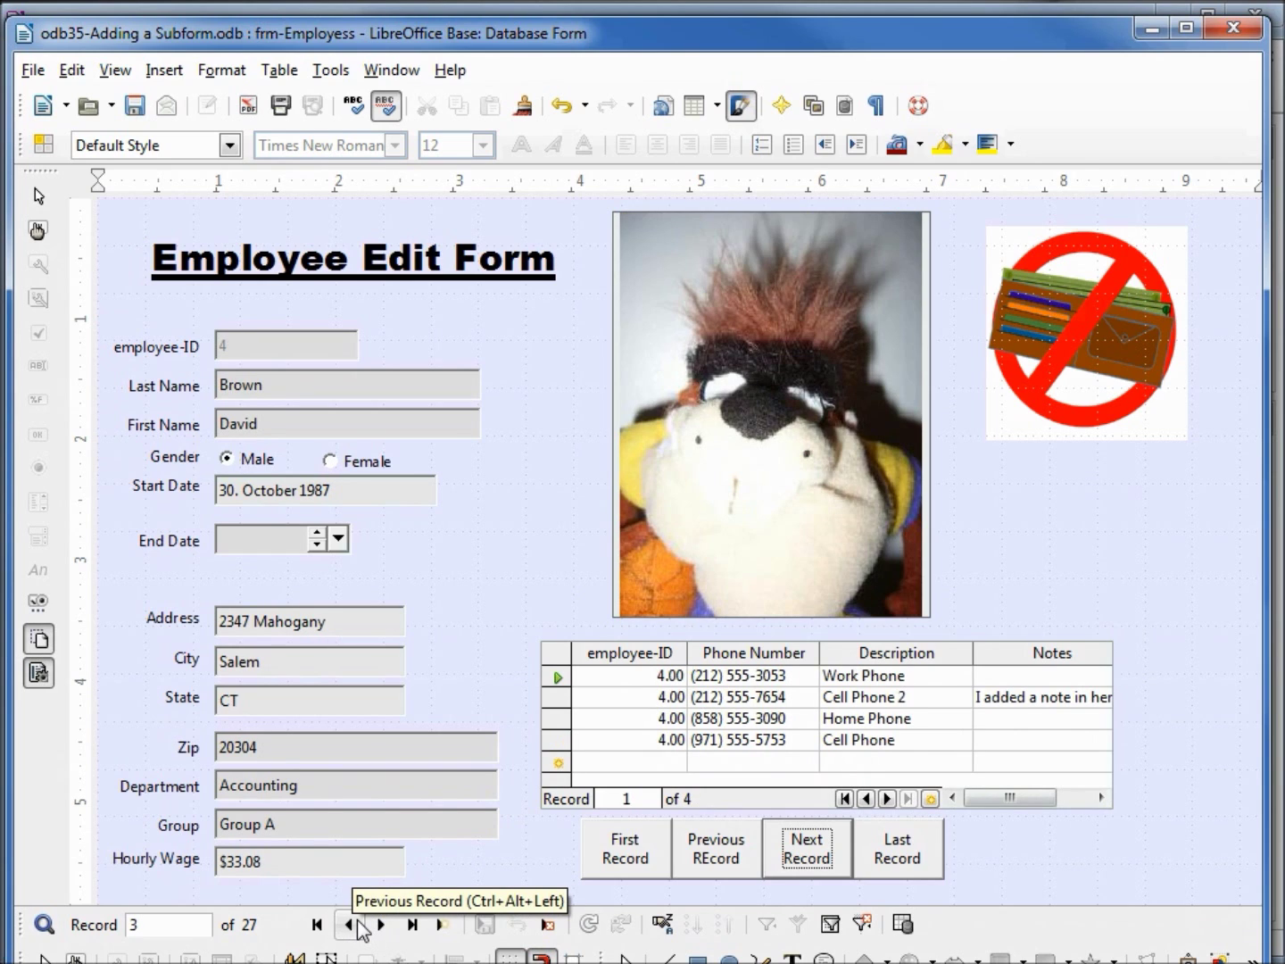
pyautogui.click(558, 699)
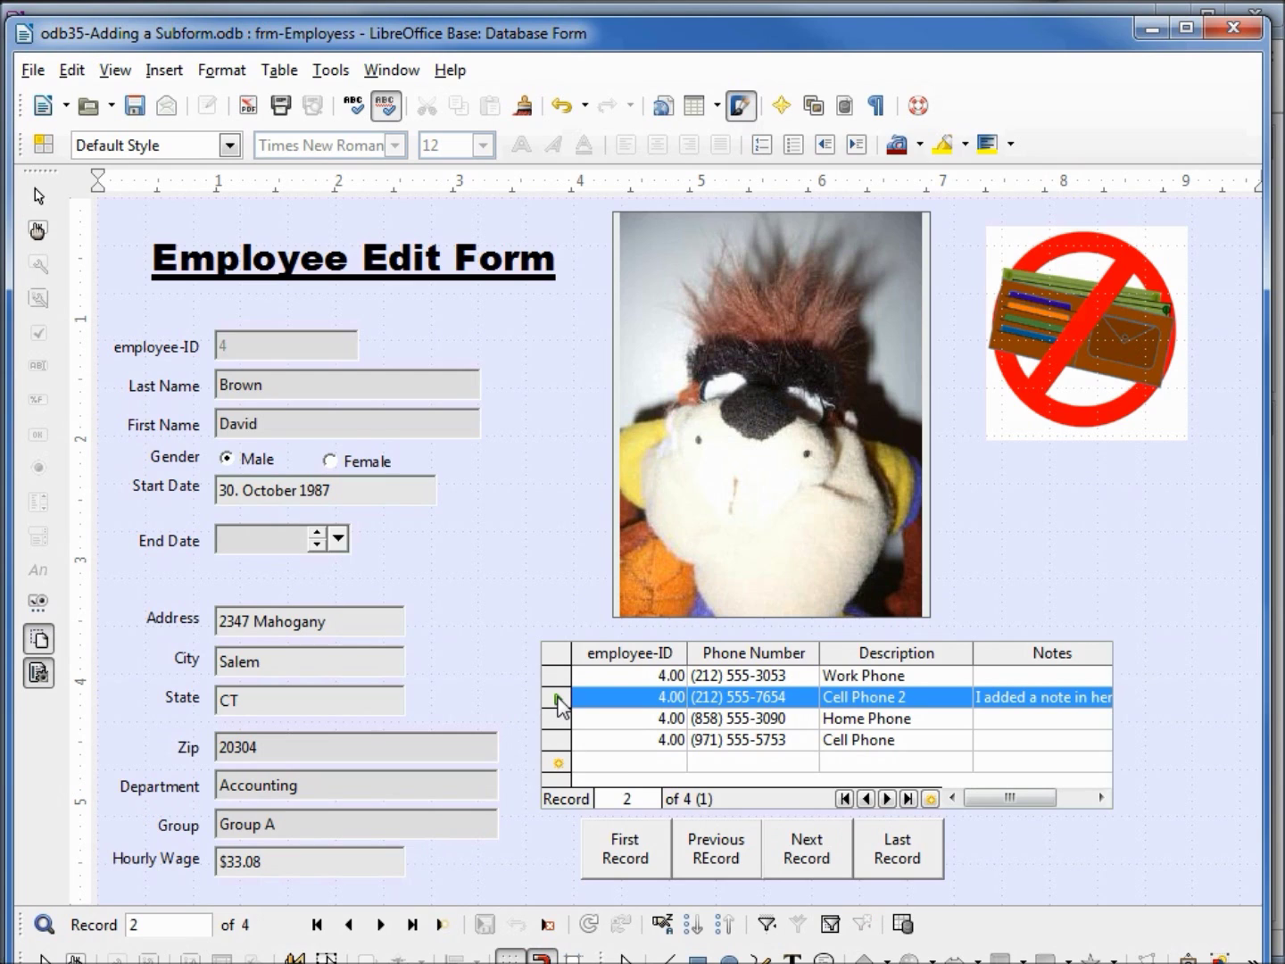
# - Step forward and back through the subform's phone records, and browse the main form's employee records to compare the two levels of navigation
pyautogui.click(382, 925)
pyautogui.click(382, 924)
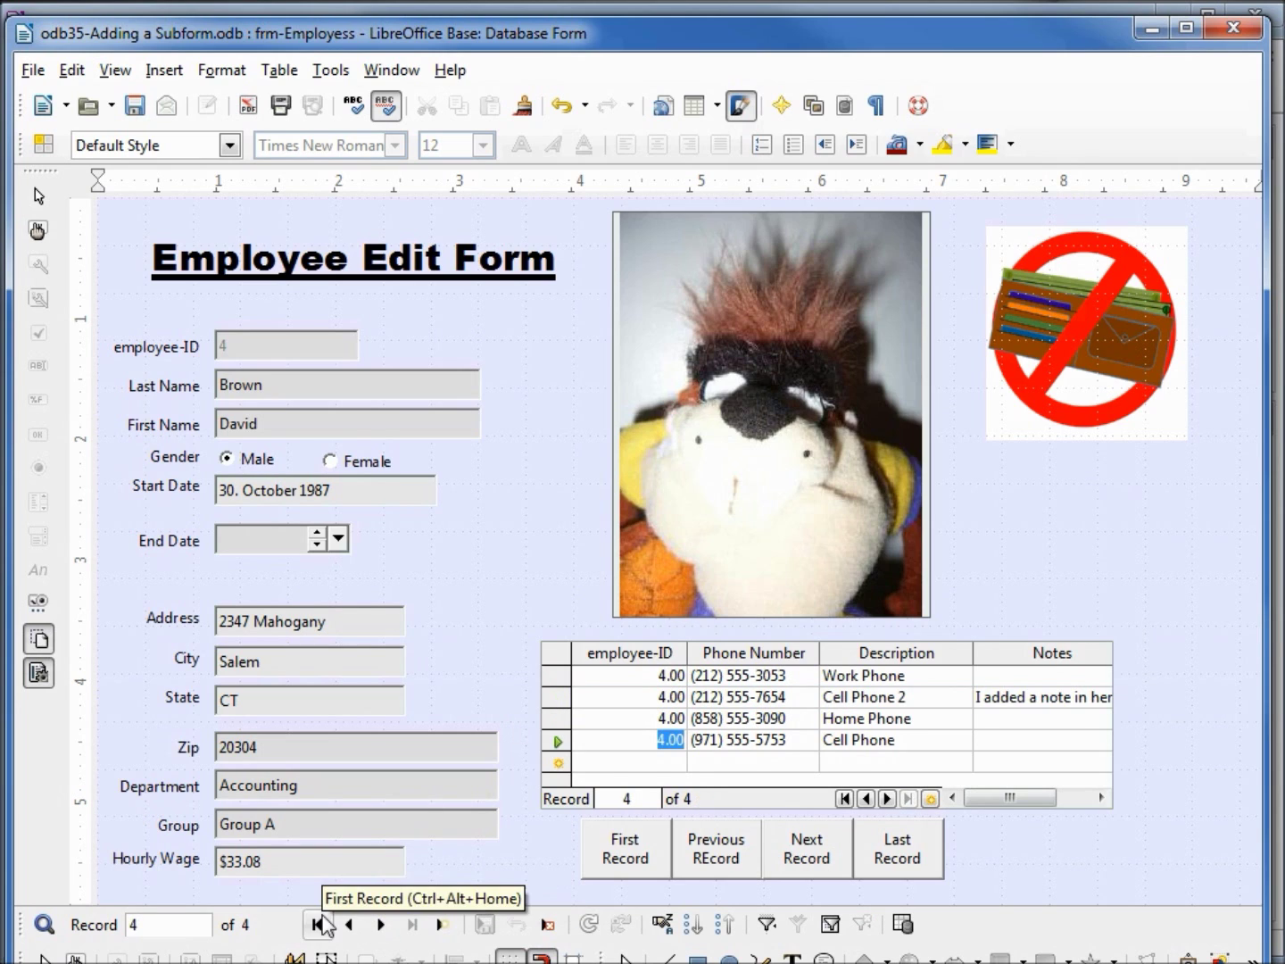
pyautogui.click(349, 925)
pyautogui.click(349, 925)
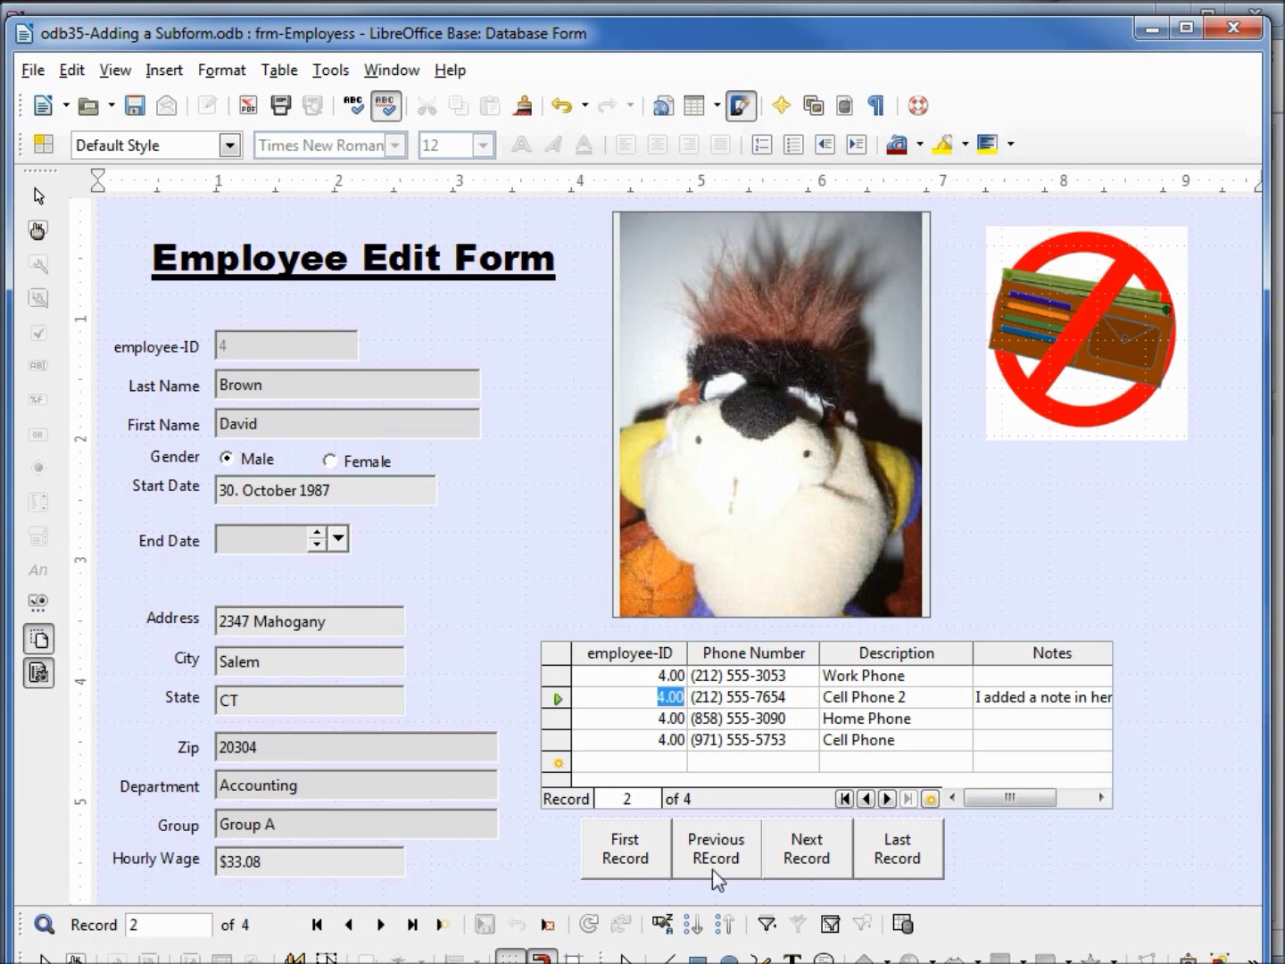
pyautogui.click(809, 859)
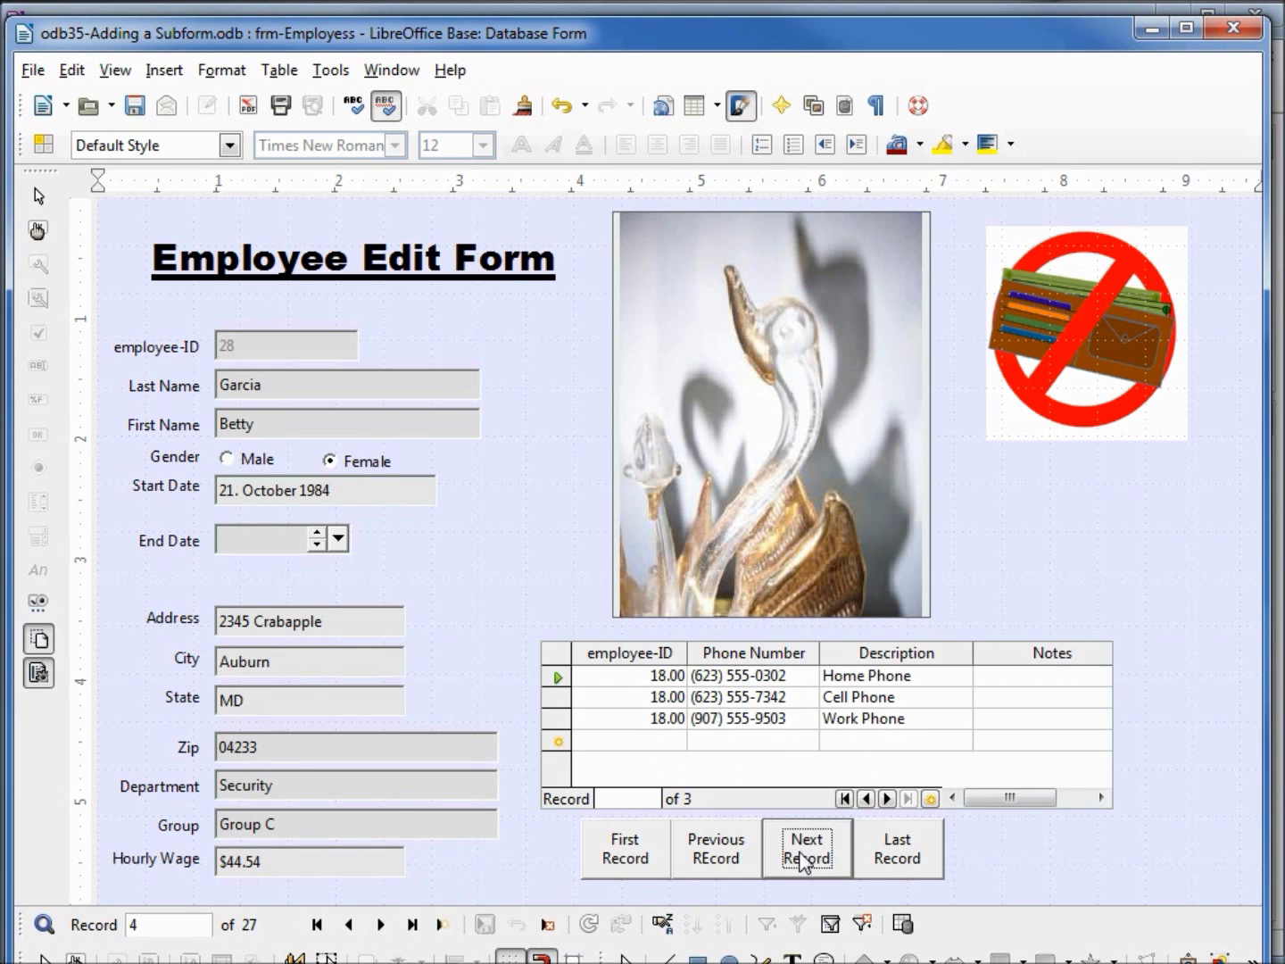
pyautogui.click(810, 858)
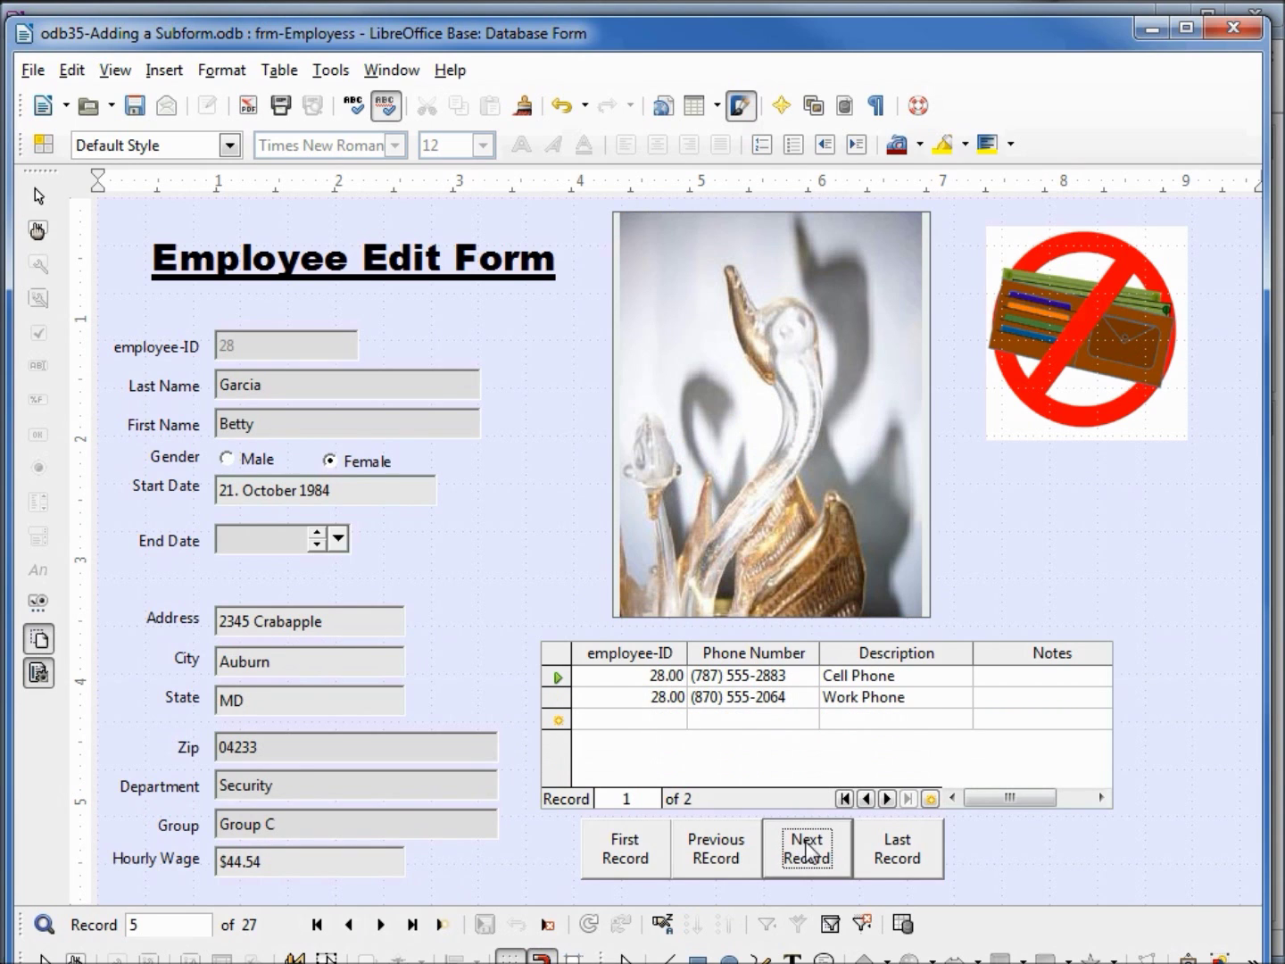
pyautogui.doubleClick(723, 858)
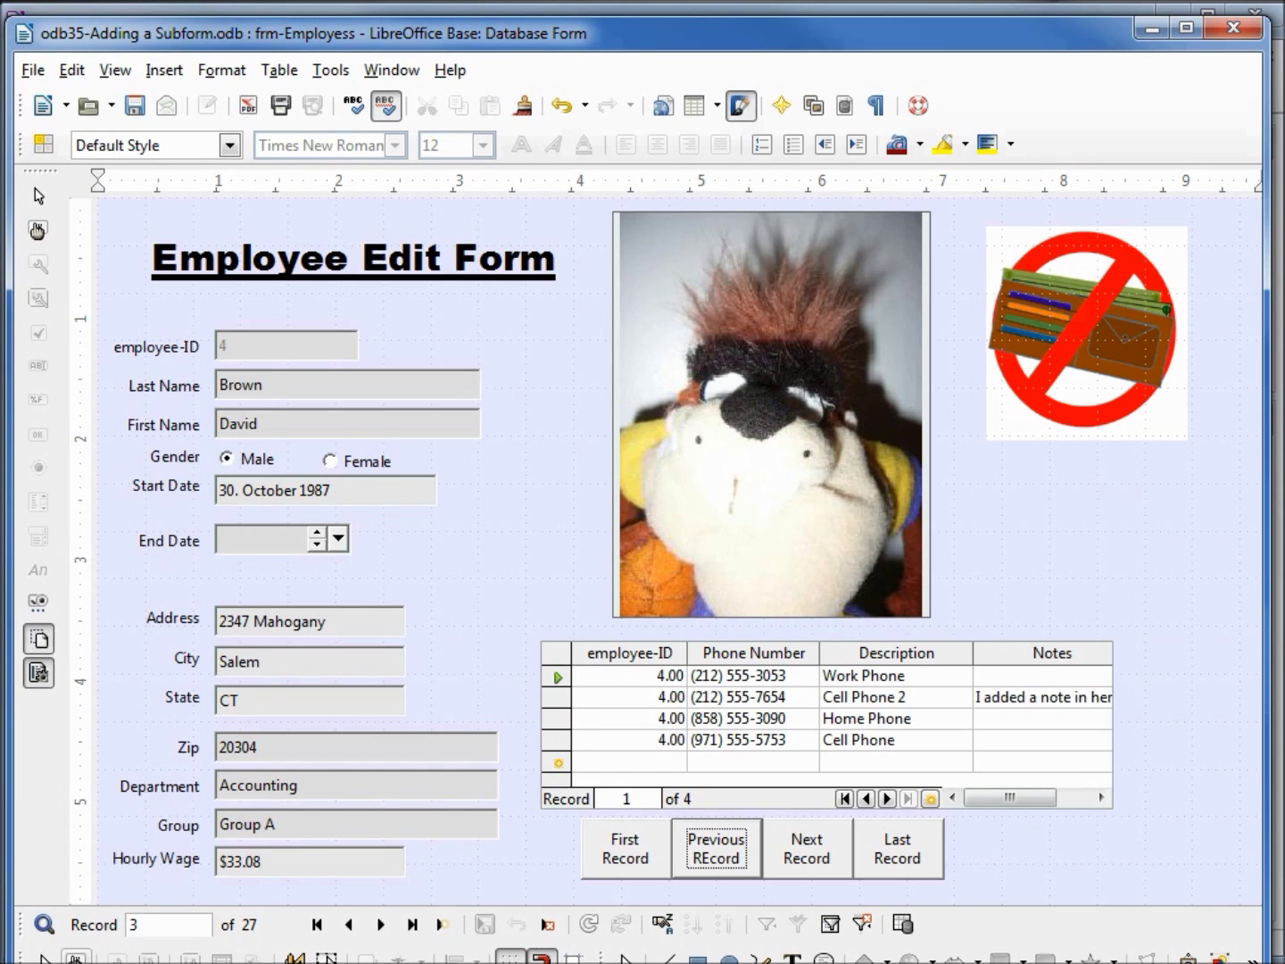
# - Delete the employee-ID column from the subform's phone table in design mode, and return the form to data entry mode
pyautogui.click(76, 957)
pyautogui.click(596, 665)
pyautogui.rightClick(598, 669)
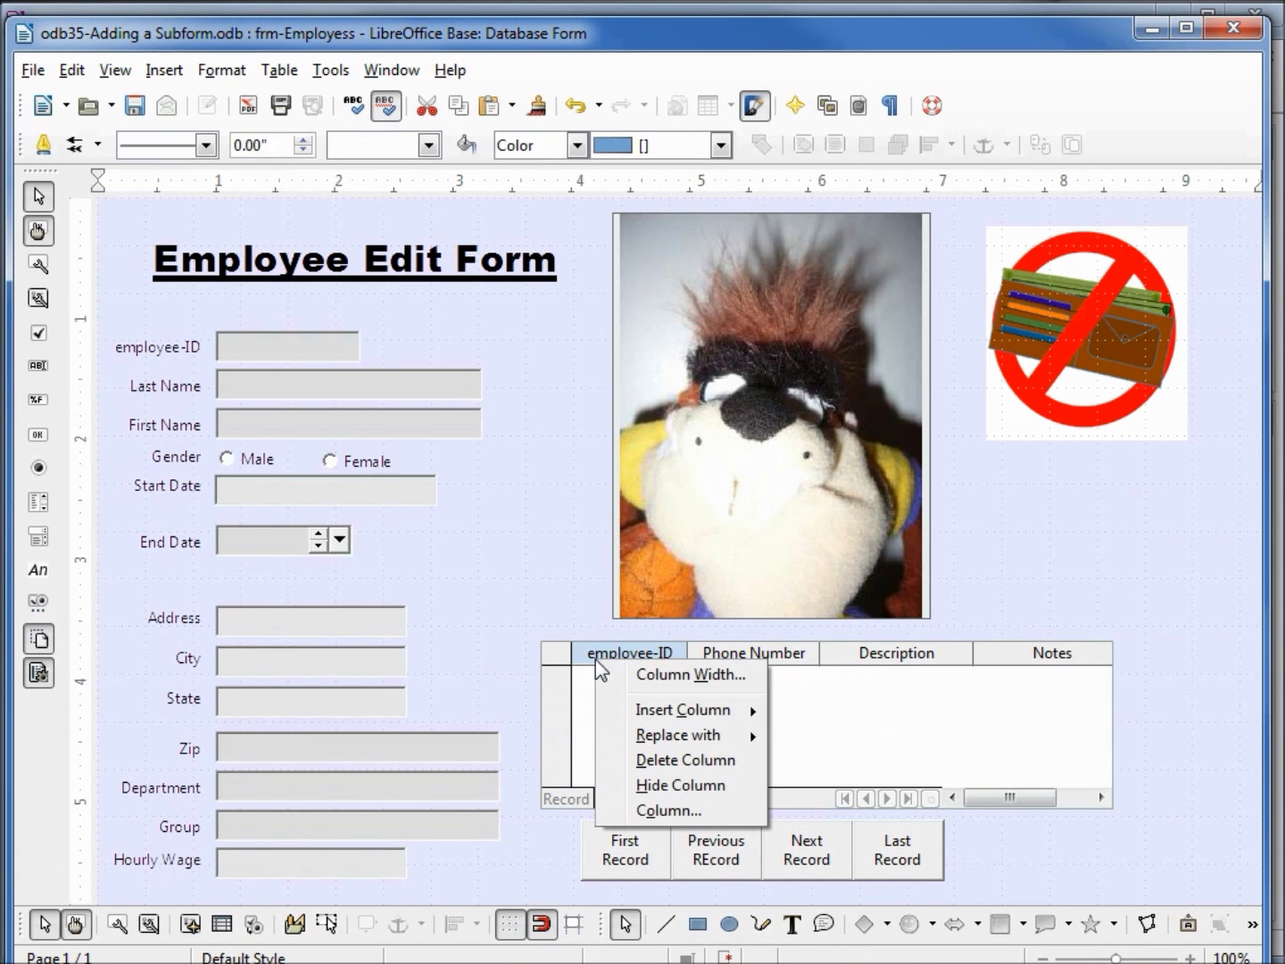
pyautogui.click(667, 760)
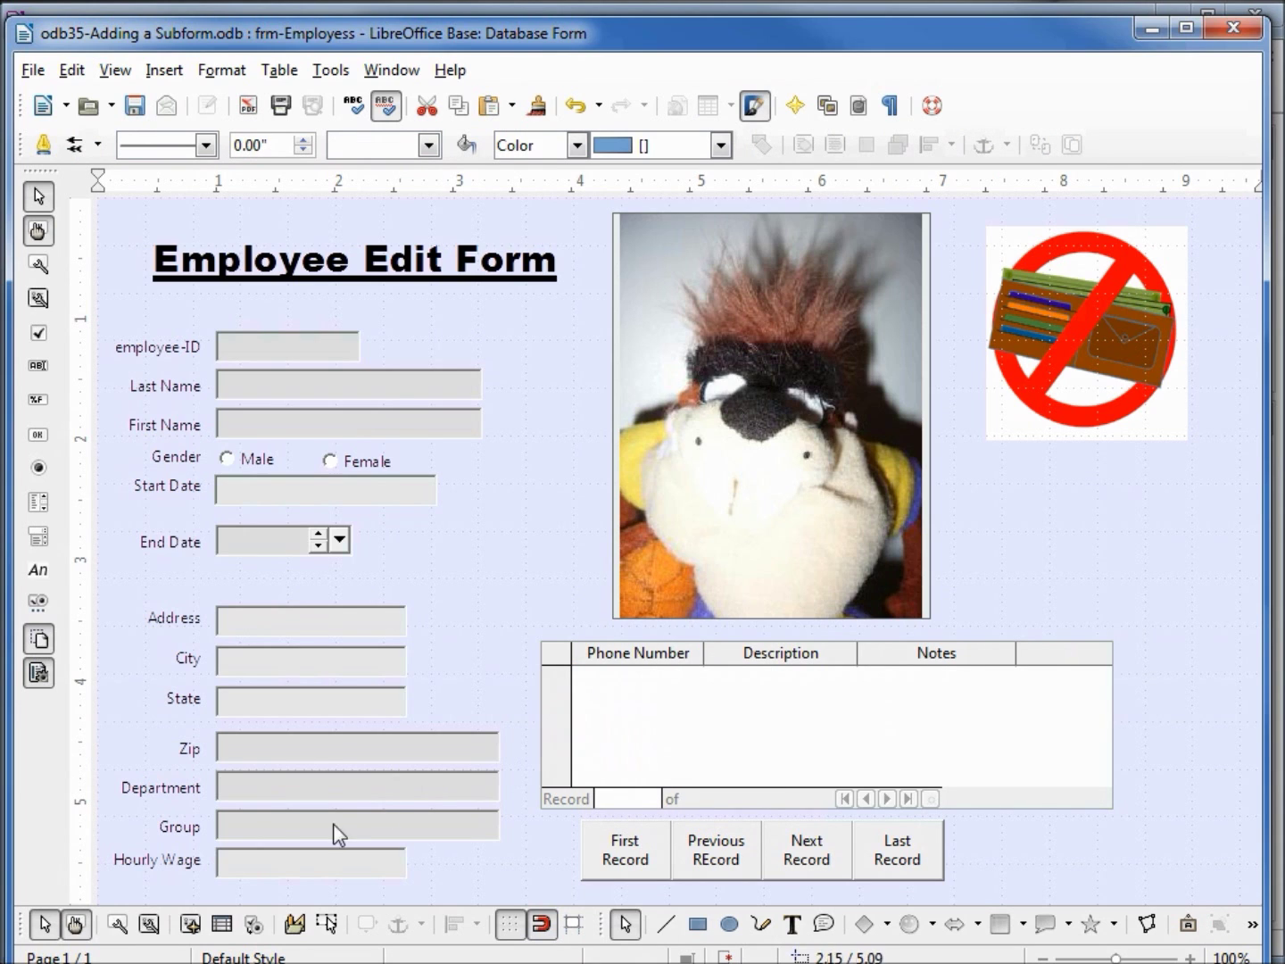
pyautogui.click(77, 925)
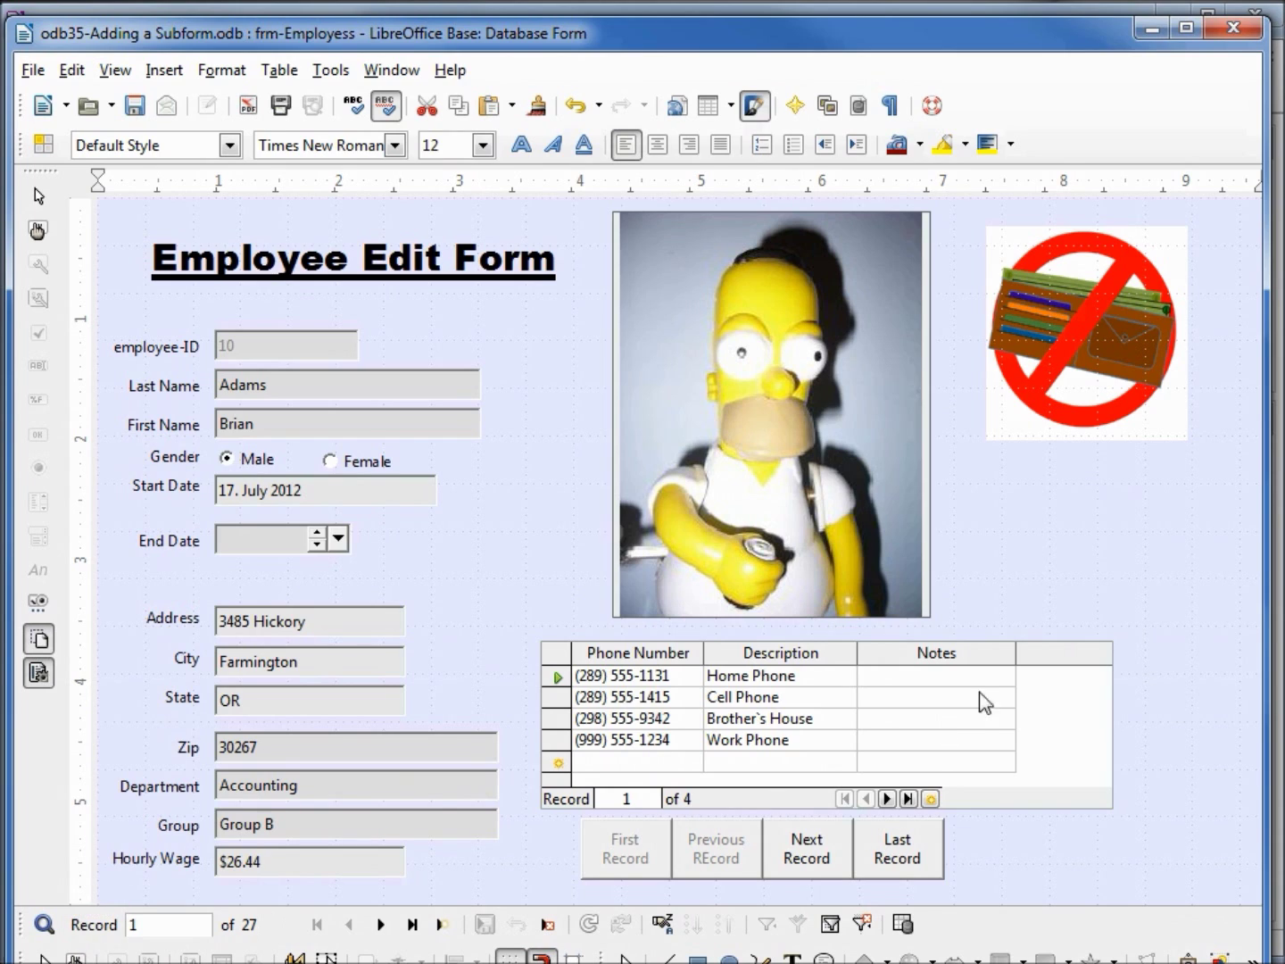
# - Widen the Notes column to nearly fill the phone table's remaining width, and save and close the form
pyautogui.moveTo(1014, 642); pyautogui.dragTo(1094, 653)
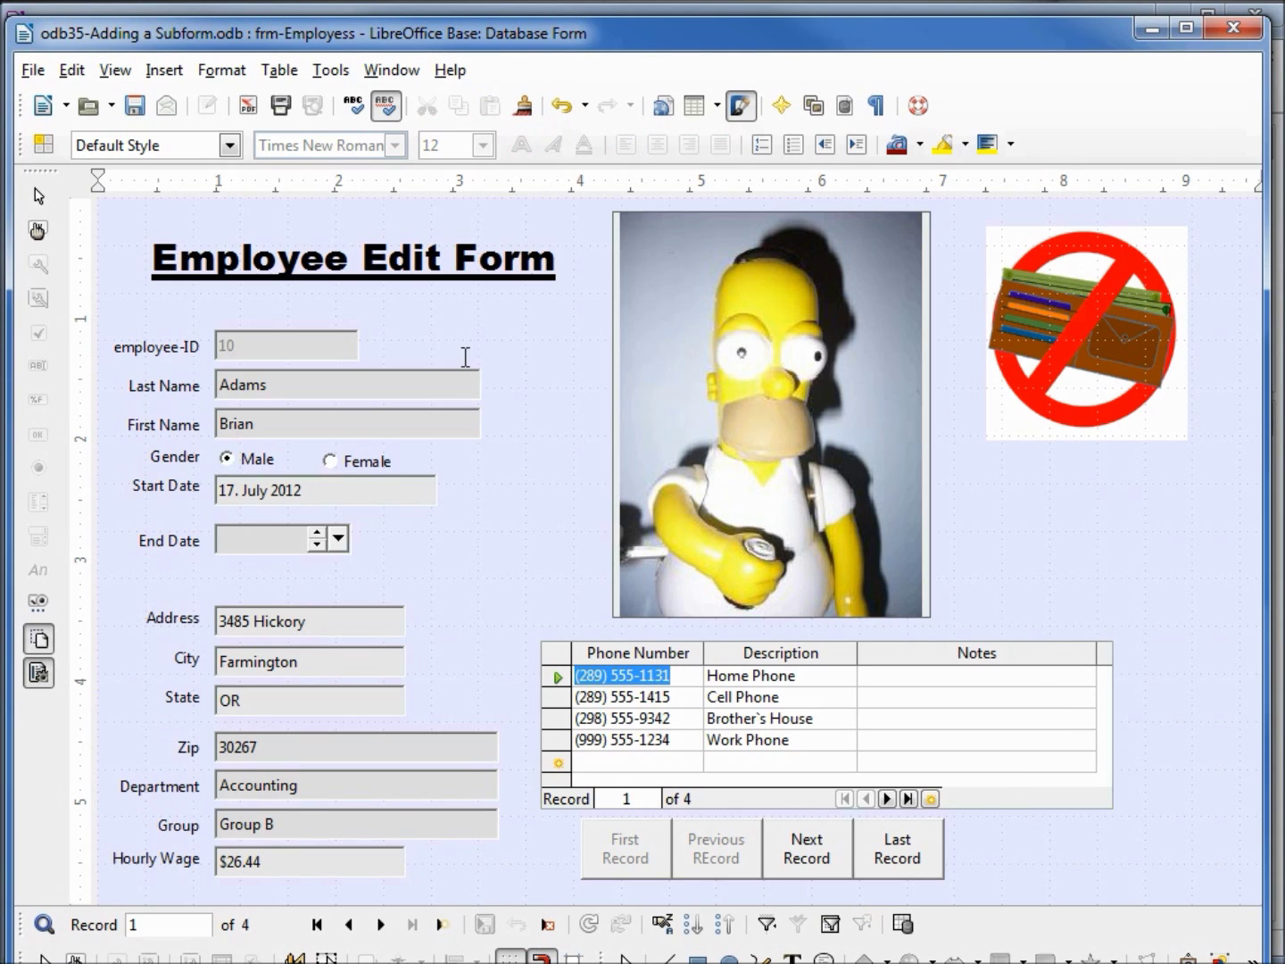
pyautogui.click(136, 107)
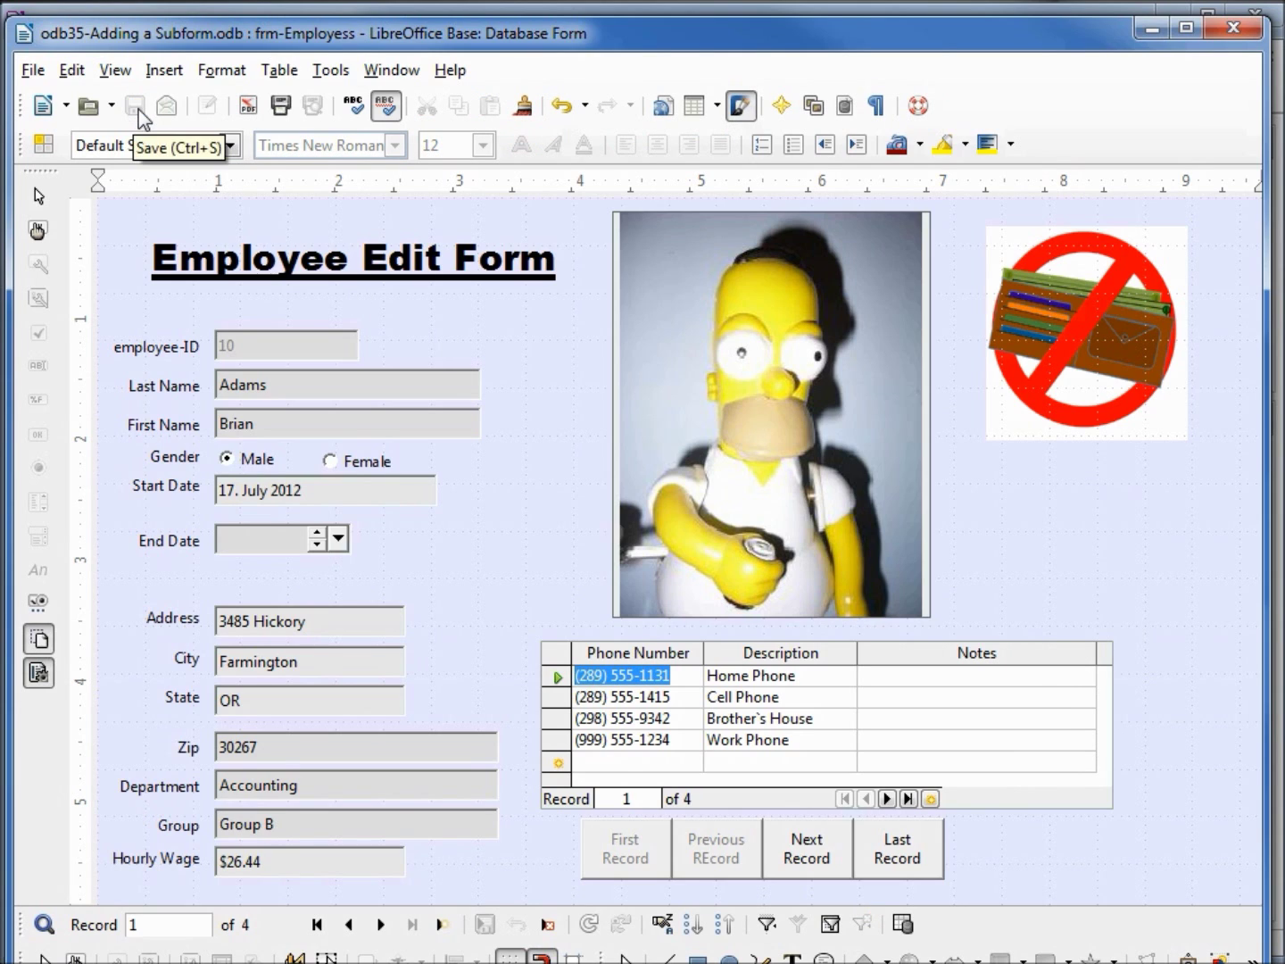
pyautogui.click(1224, 31)
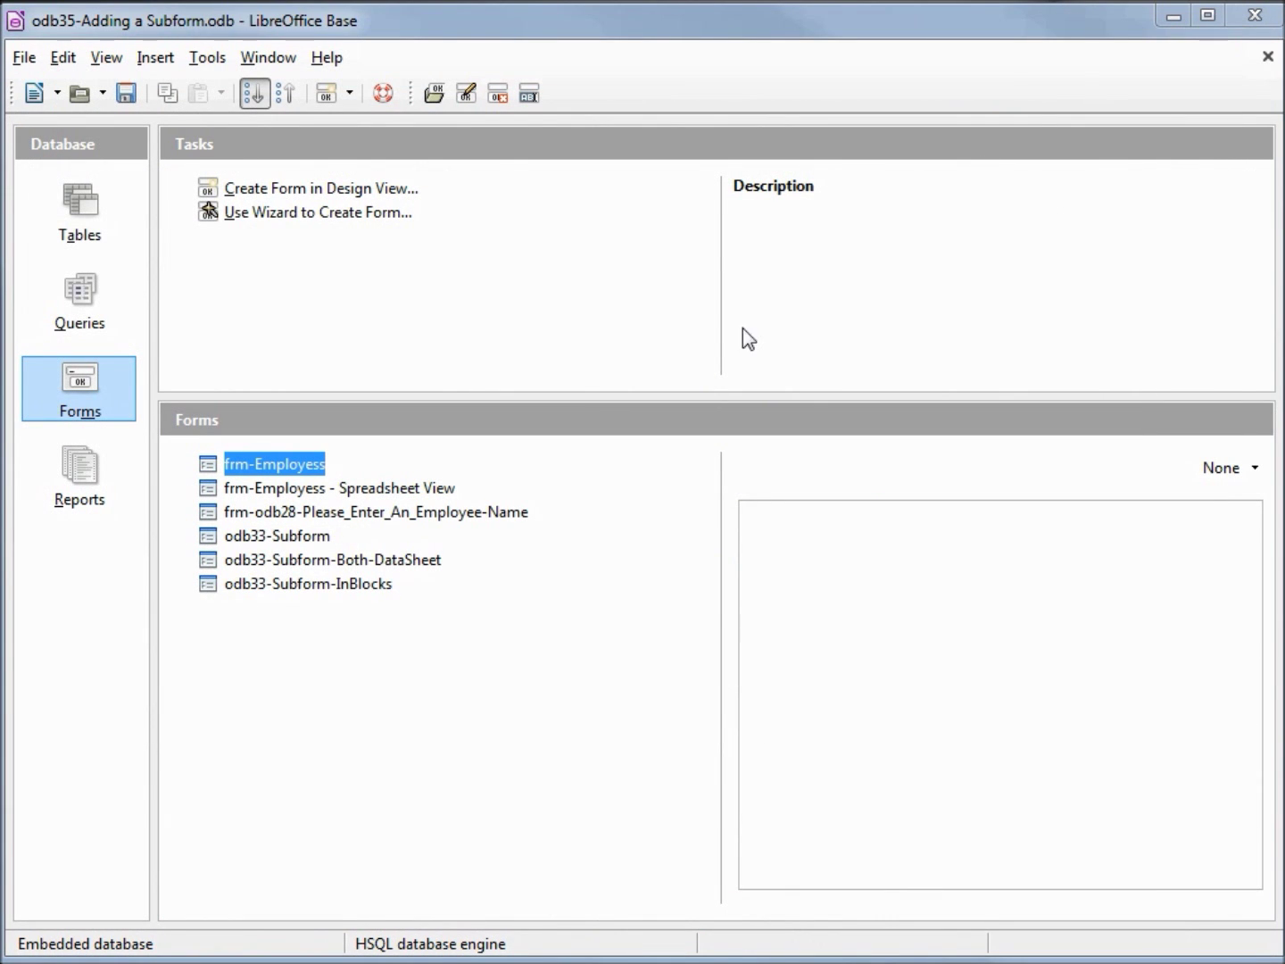
# - Rename the frm-Employess form as odb34-Employees-Add-SubForm
pyautogui.rightClick(289, 461)
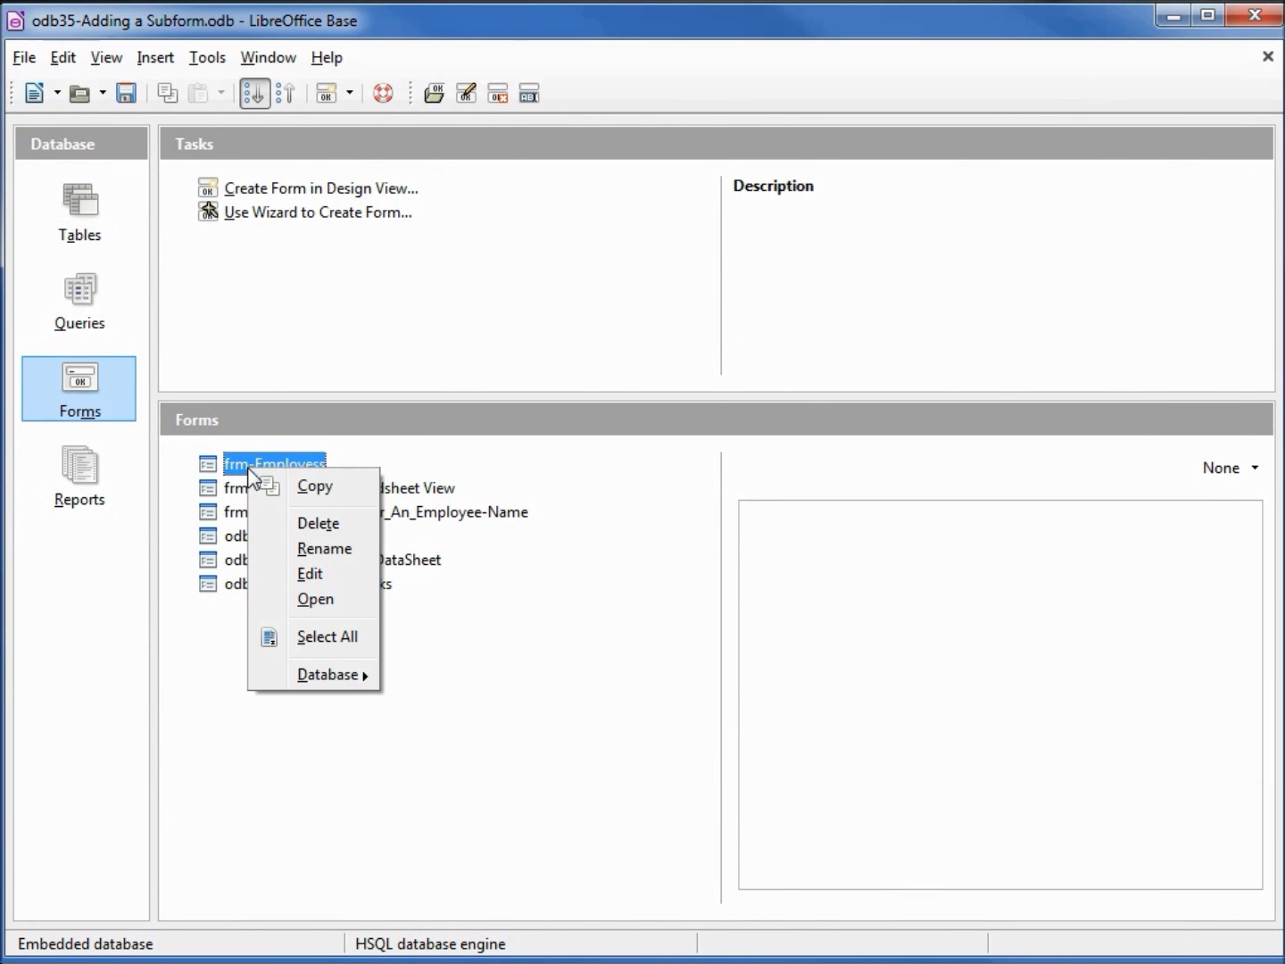
pyautogui.click(318, 554)
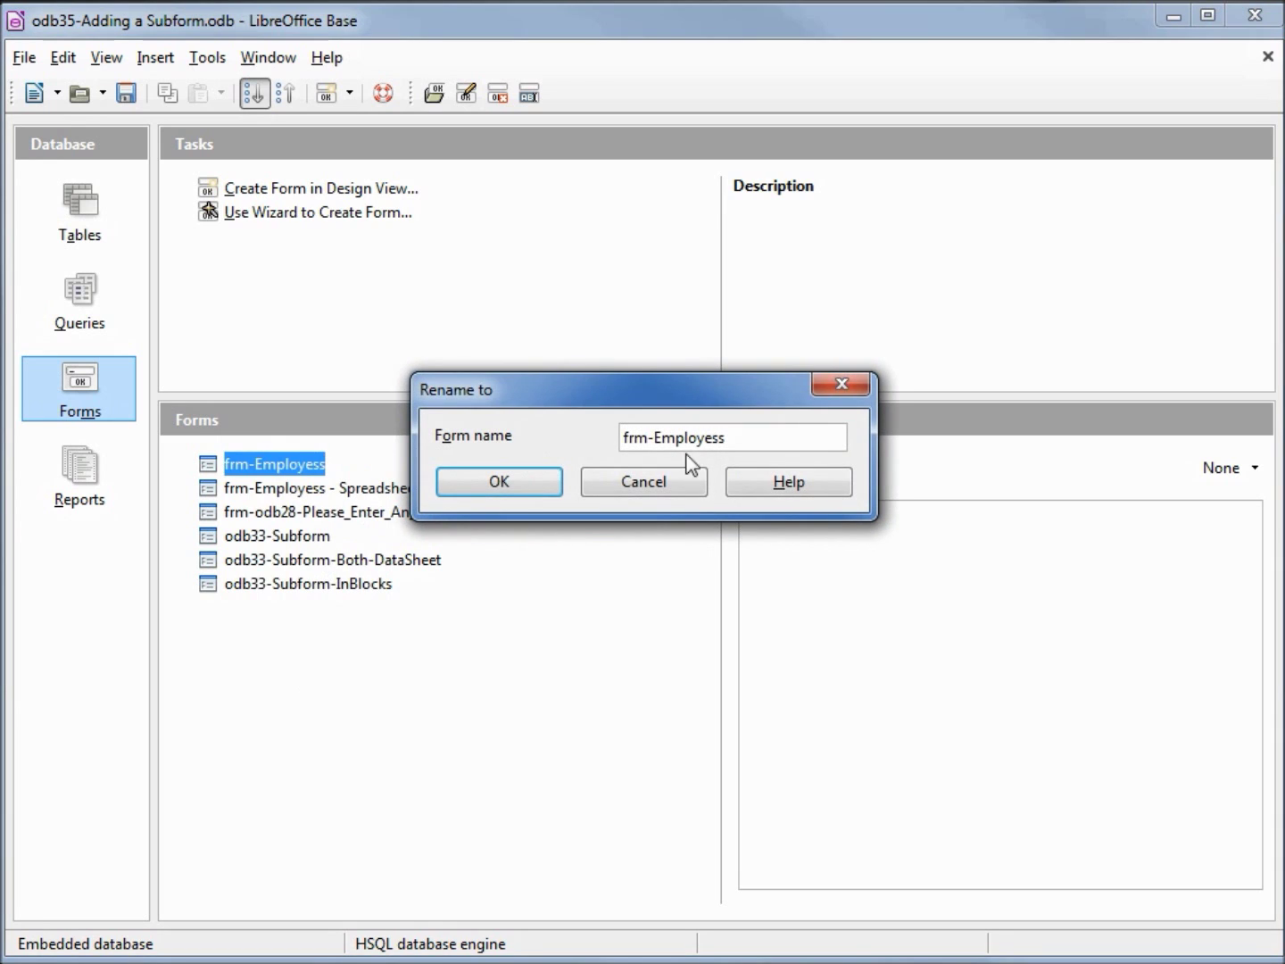
pyautogui.moveTo(732, 436); pyautogui.dragTo(595, 424)
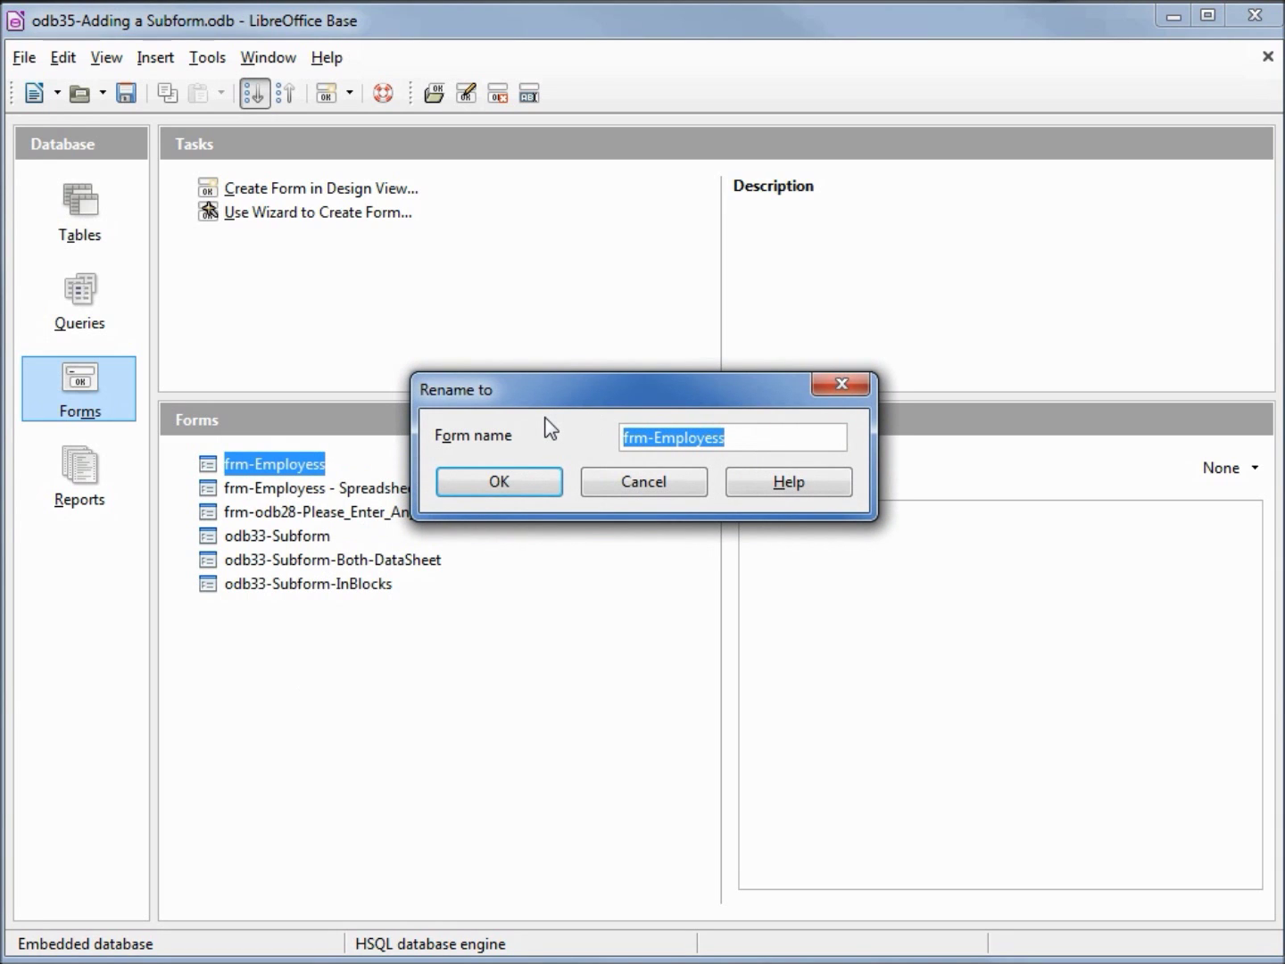
pyautogui.press('BackSpace')
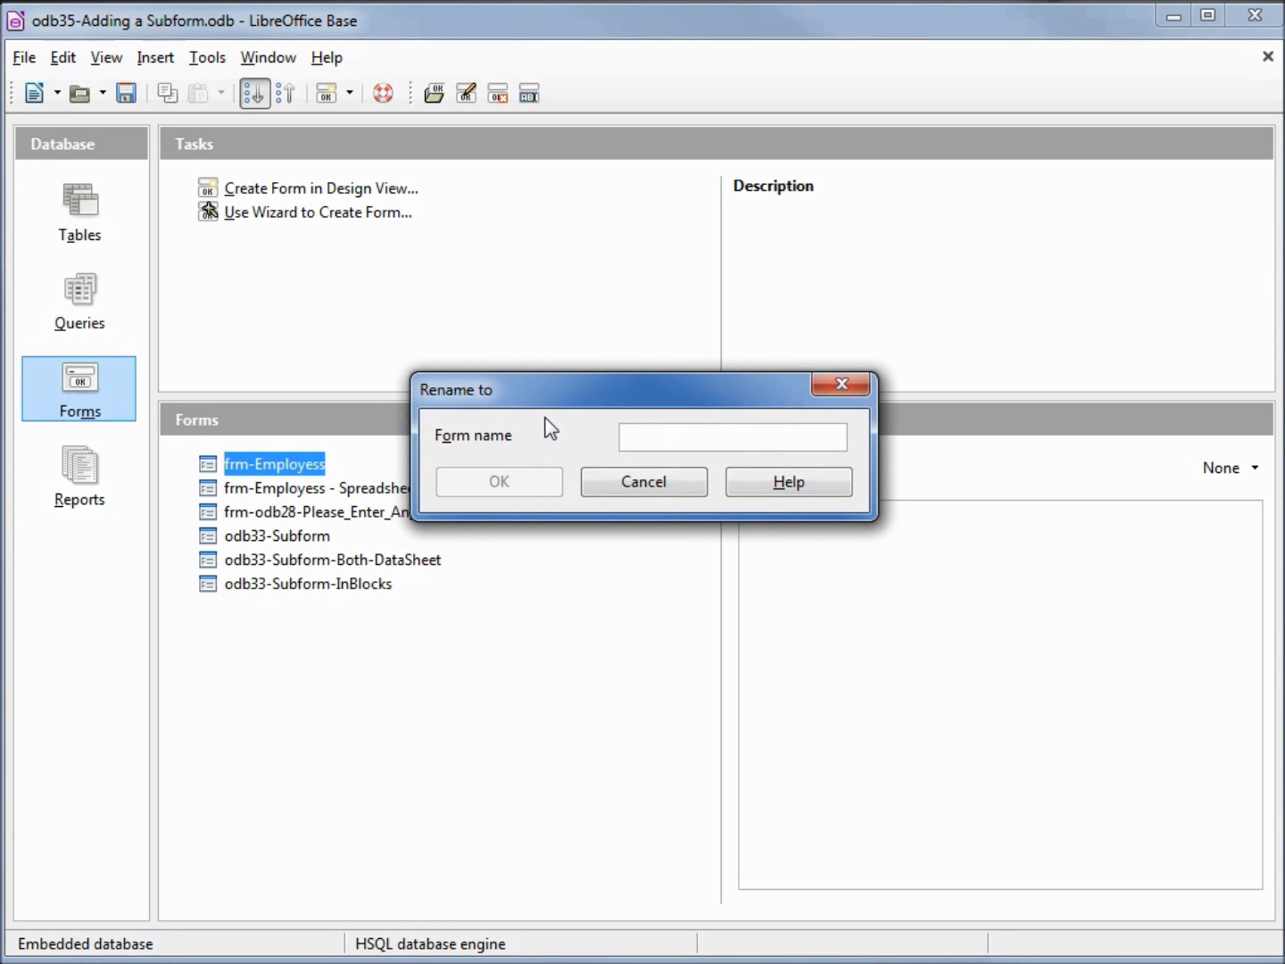
pyautogui.write('odb34-Employees-Add-SubForm')
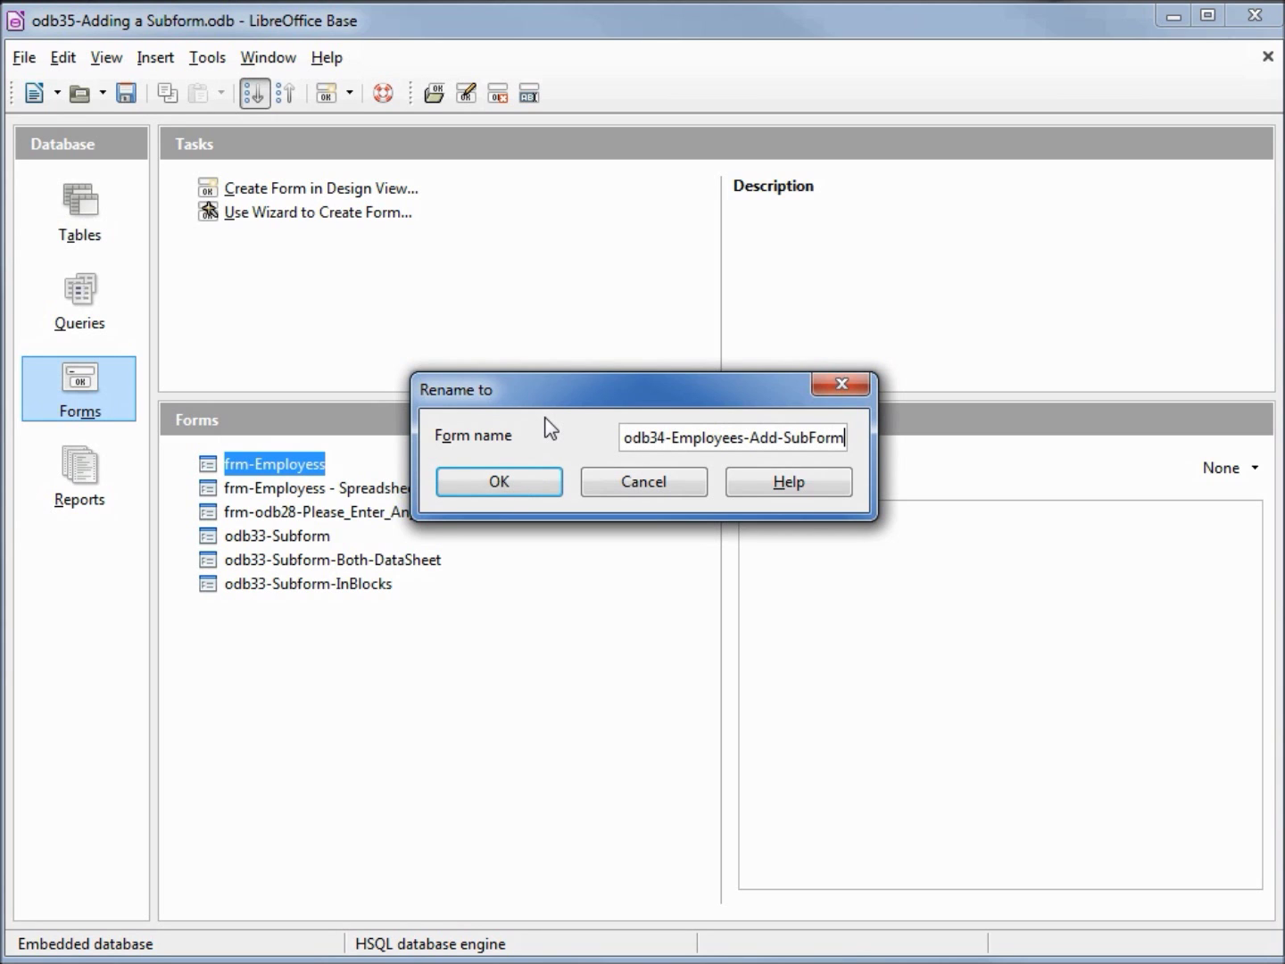
pyautogui.click(509, 486)
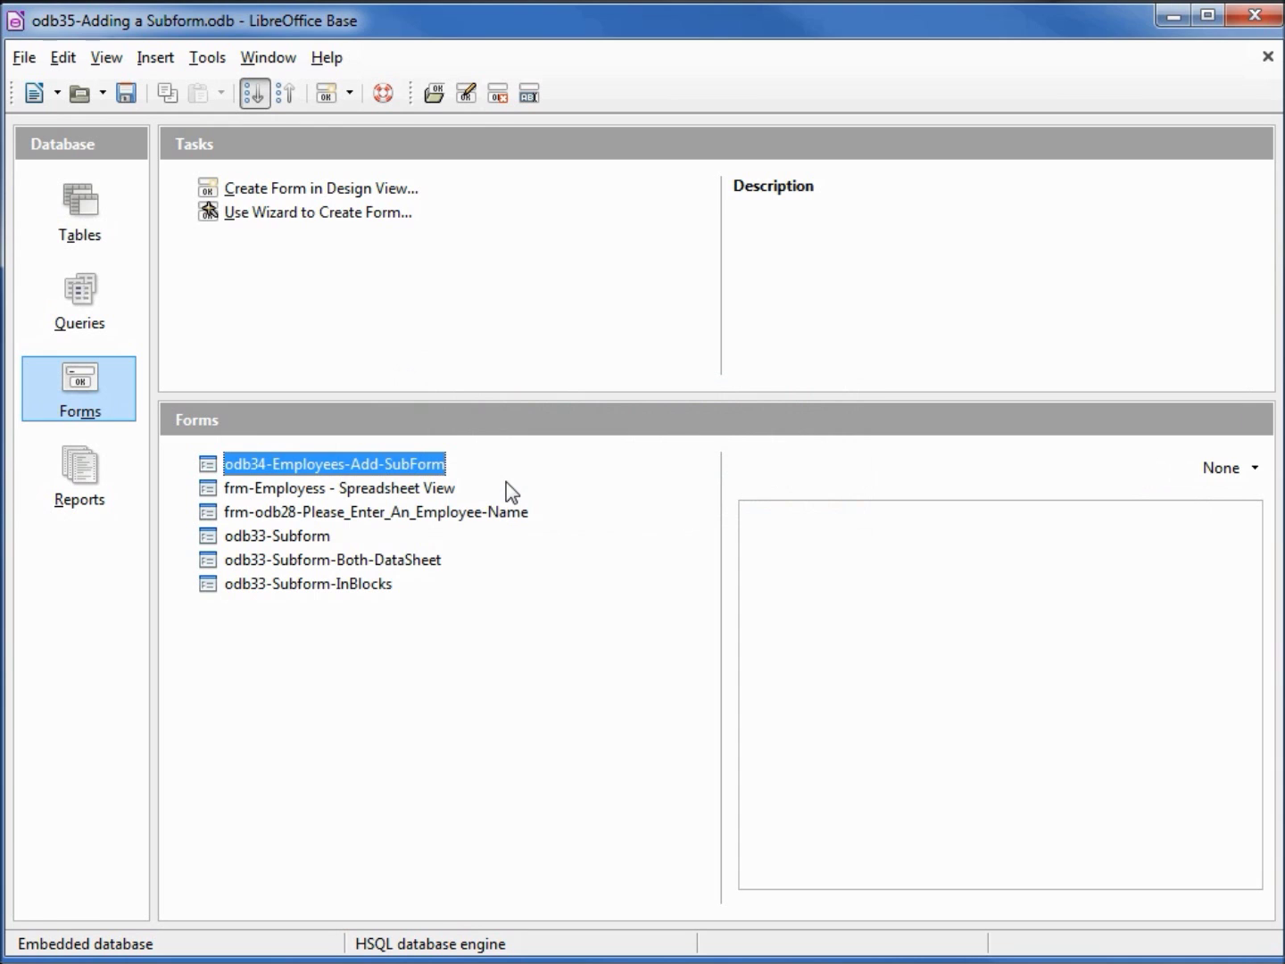